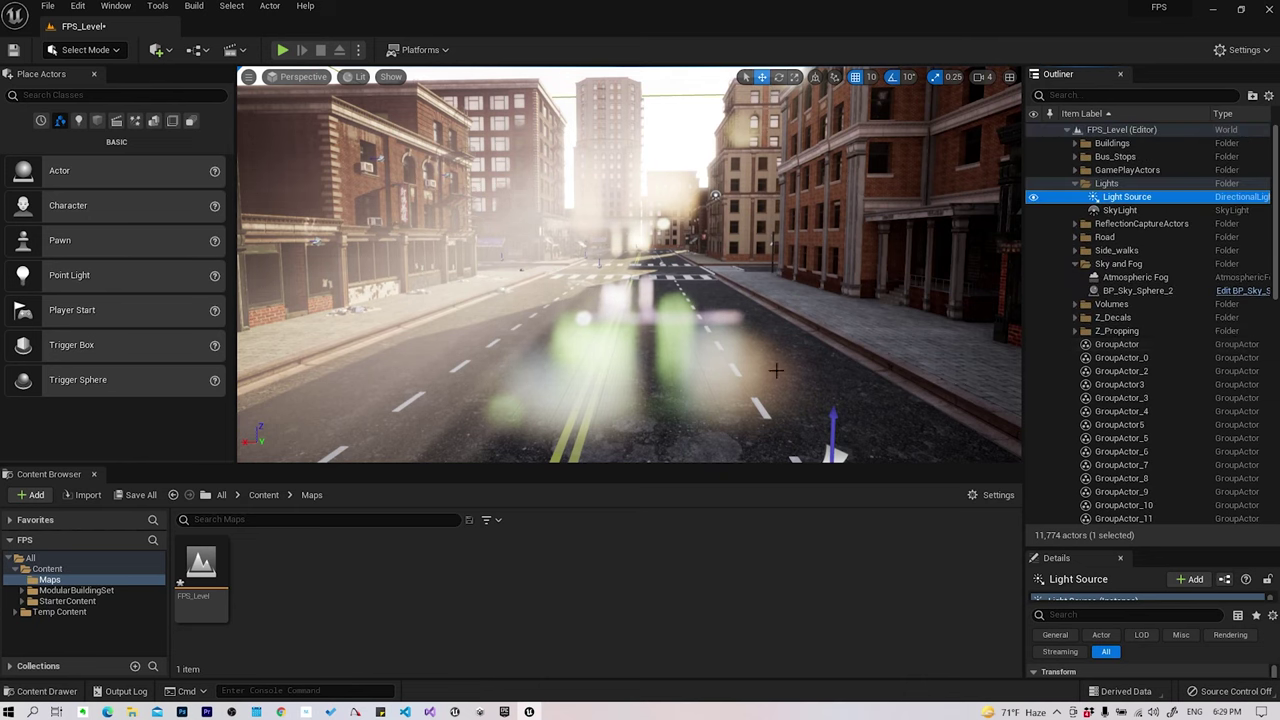
Look over the city level and check the Night Sky reference notes
{"action": "right_click_drag", "start_coordinate": [734, 383], "coordinate": [734, 383]}
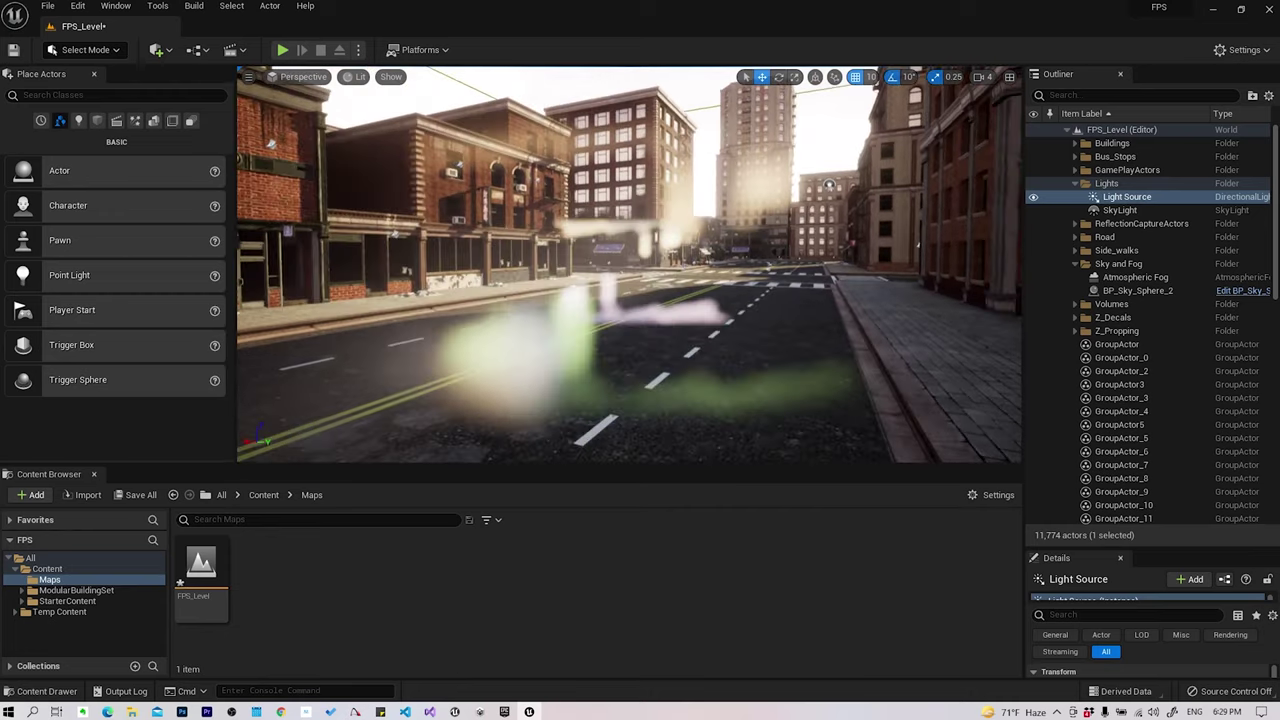
{"action": "right_click", "coordinate": [704, 316]}
{"action": "key", "text": "Escape"}
{"action": "key", "text": "Escape"}
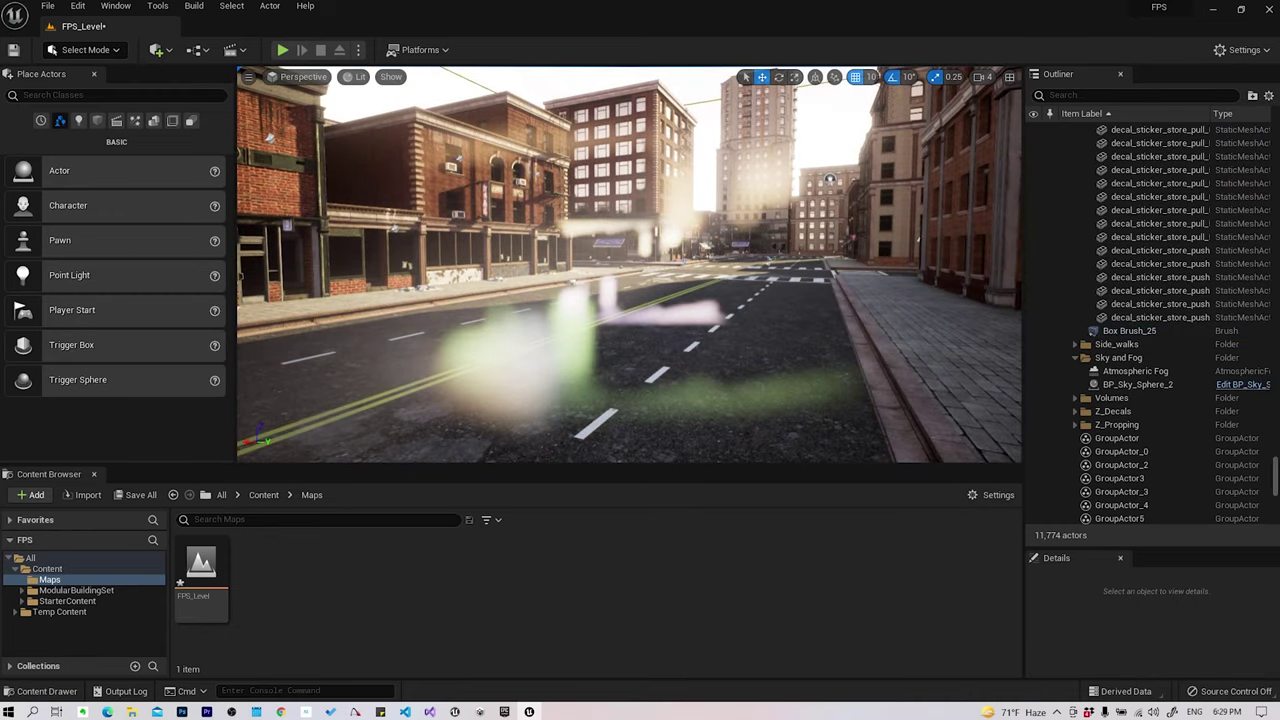
{"action": "left_click", "coordinate": [380, 712]}
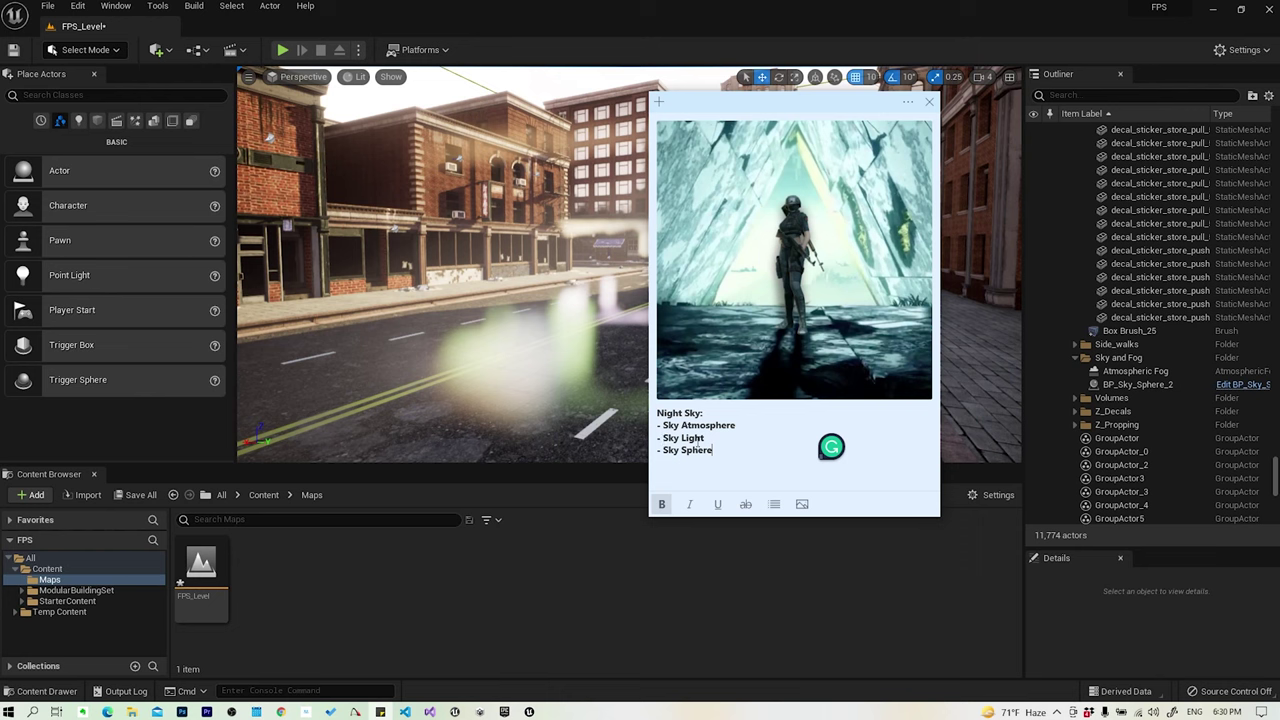
{"action": "left_click", "coordinate": [539, 408]}
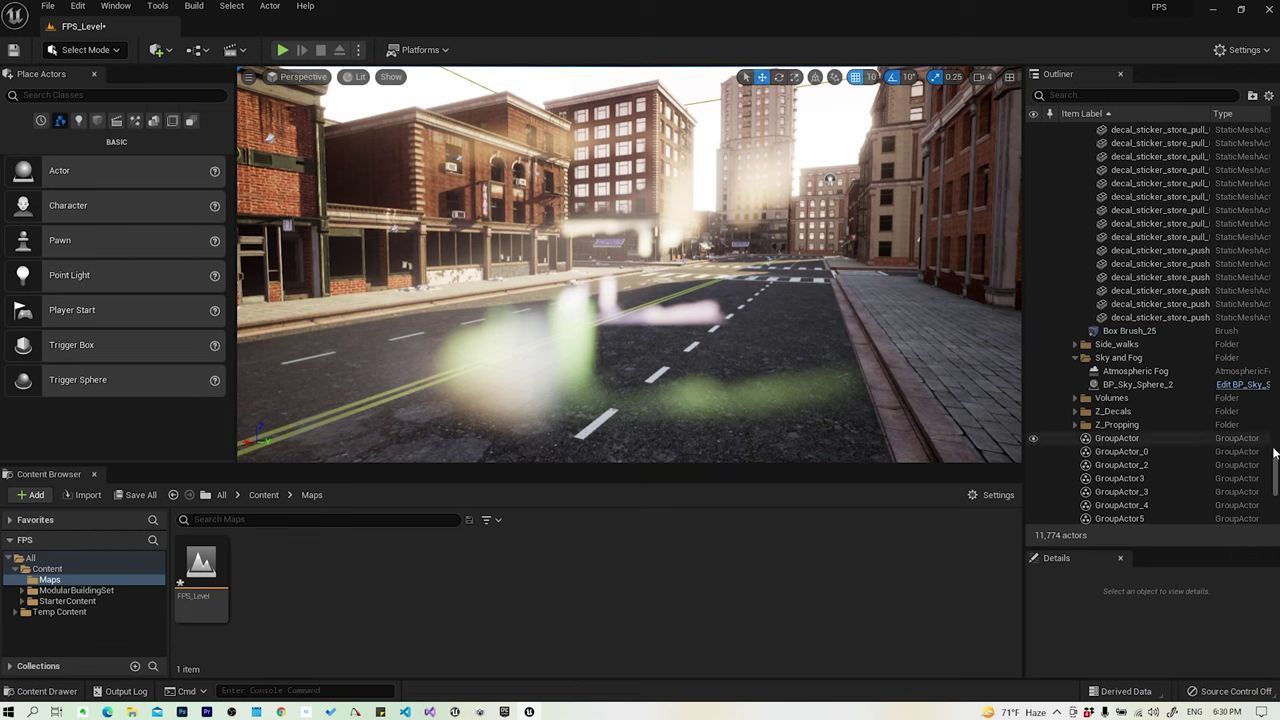
Delete Light Source, SkyLight, Atmospheric Fog and BP_Sky_Sphere_2, confirming despite broken references
{"action": "left_click_drag", "start_coordinate": [1275, 475], "coordinate": [1275, 135]}
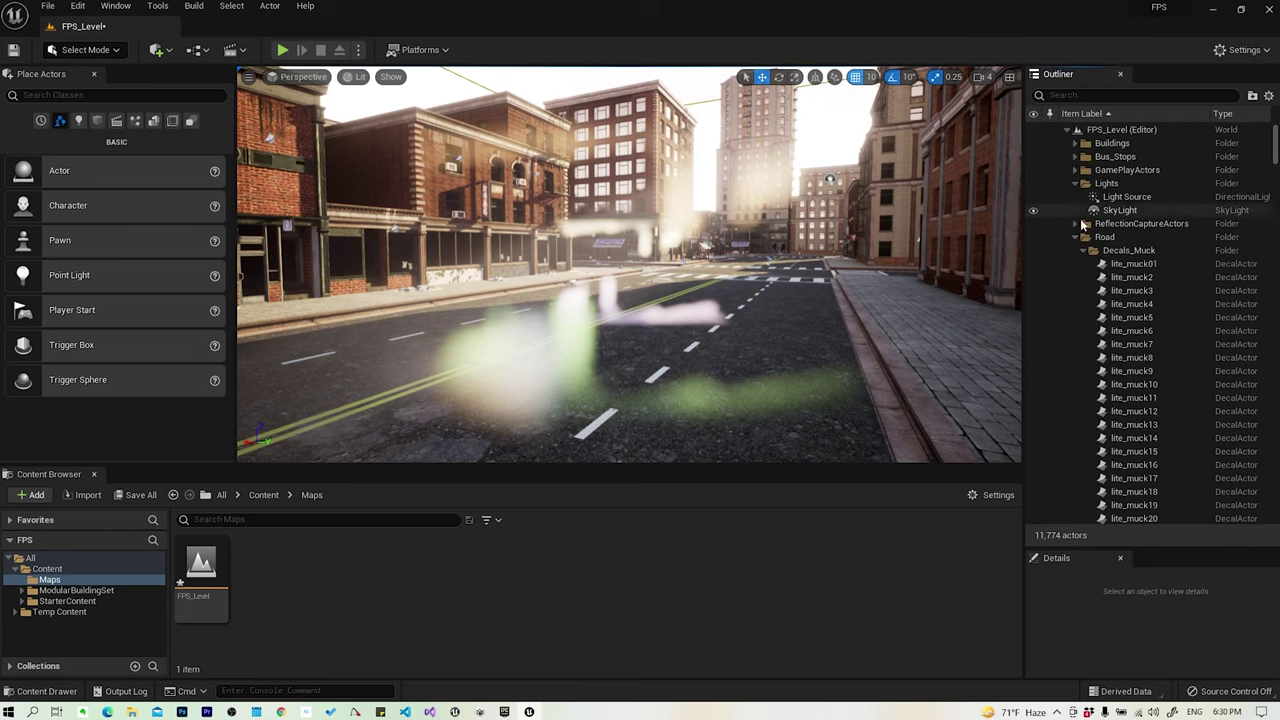
{"action": "left_click", "coordinate": [1077, 237]}
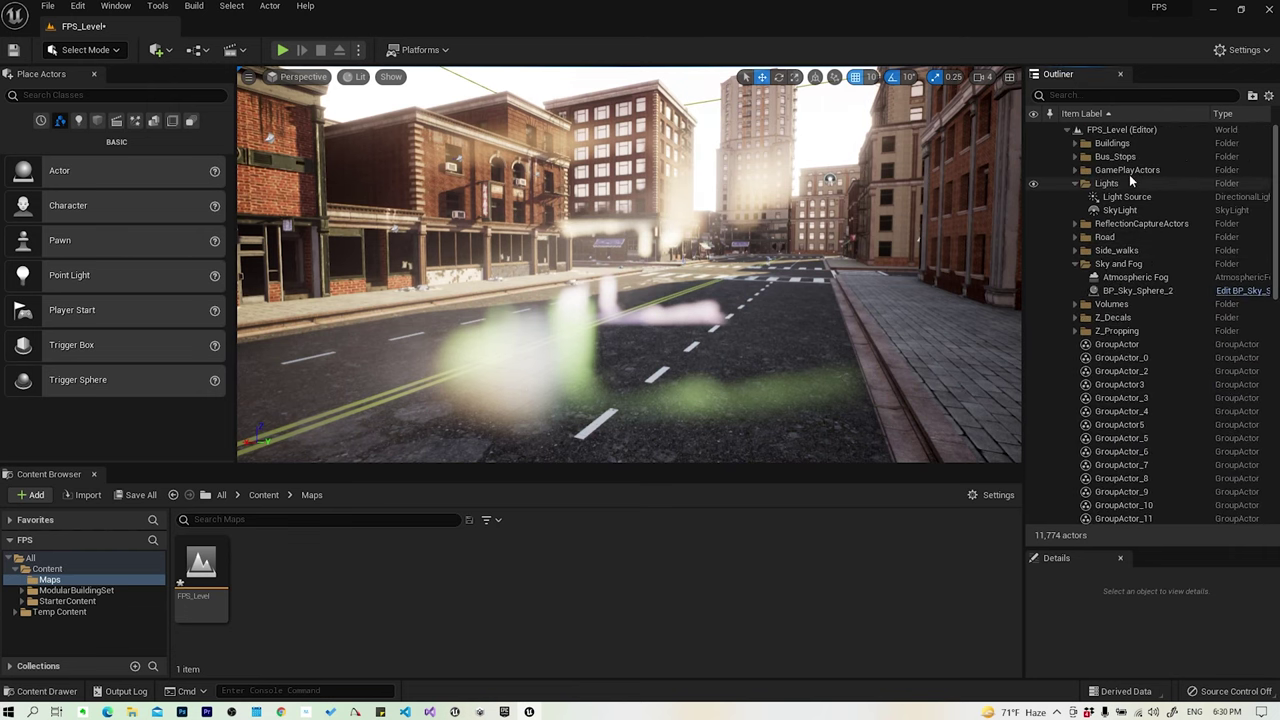
{"action": "left_click", "coordinate": [1122, 197]}
{"action": "left_click", "coordinate": [1118, 211], "text": "ctrl"}
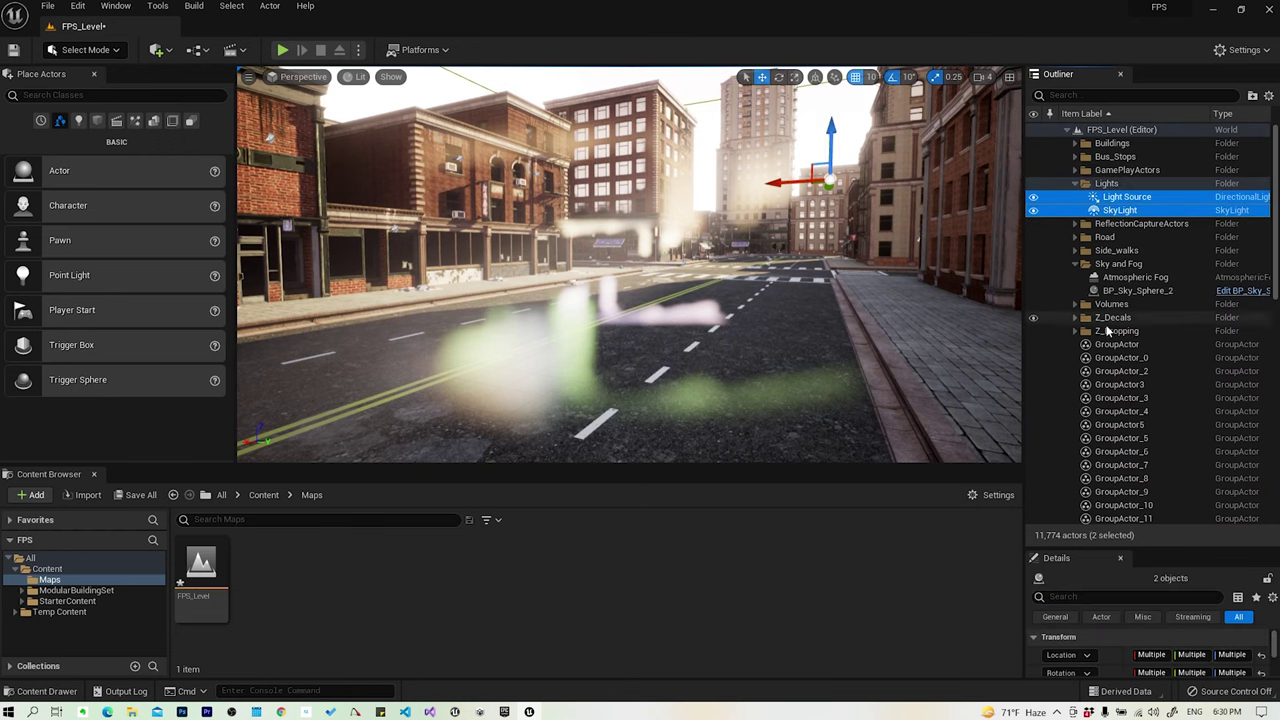
{"action": "left_click", "coordinate": [1130, 277], "text": "ctrl"}
{"action": "left_click", "coordinate": [1135, 290], "text": "ctrl"}
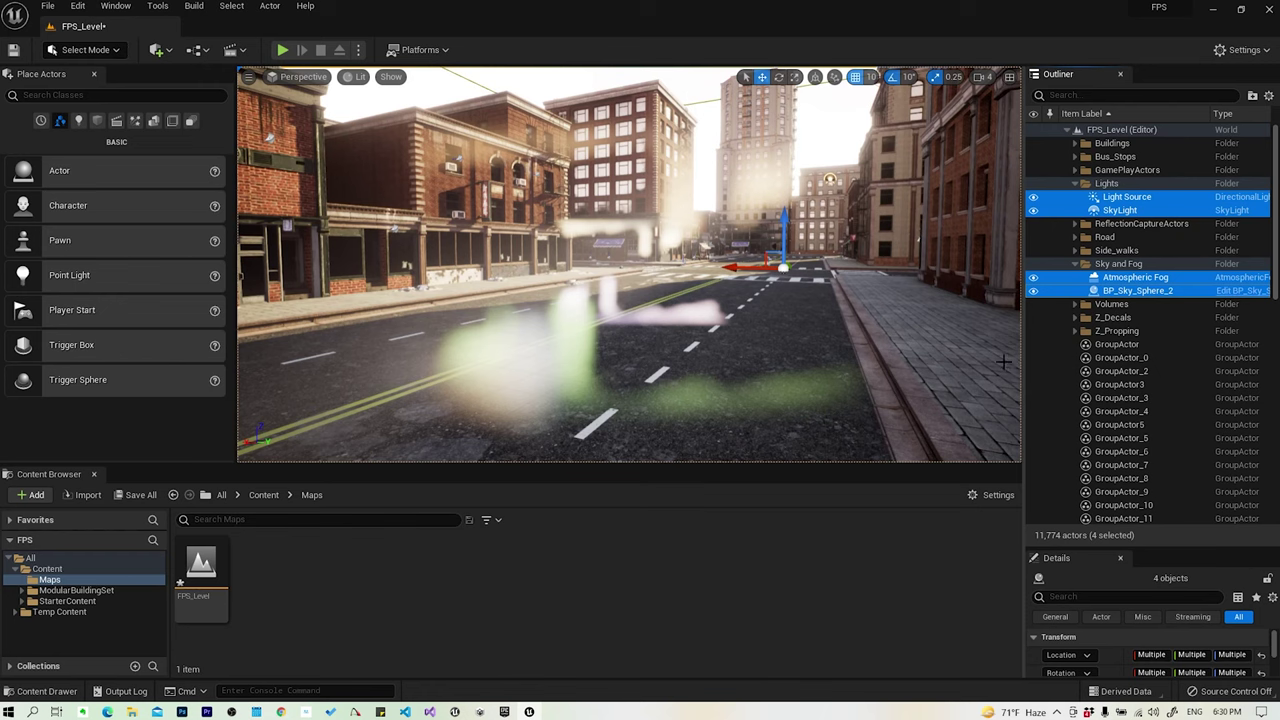
{"action": "key", "text": "Delete"}
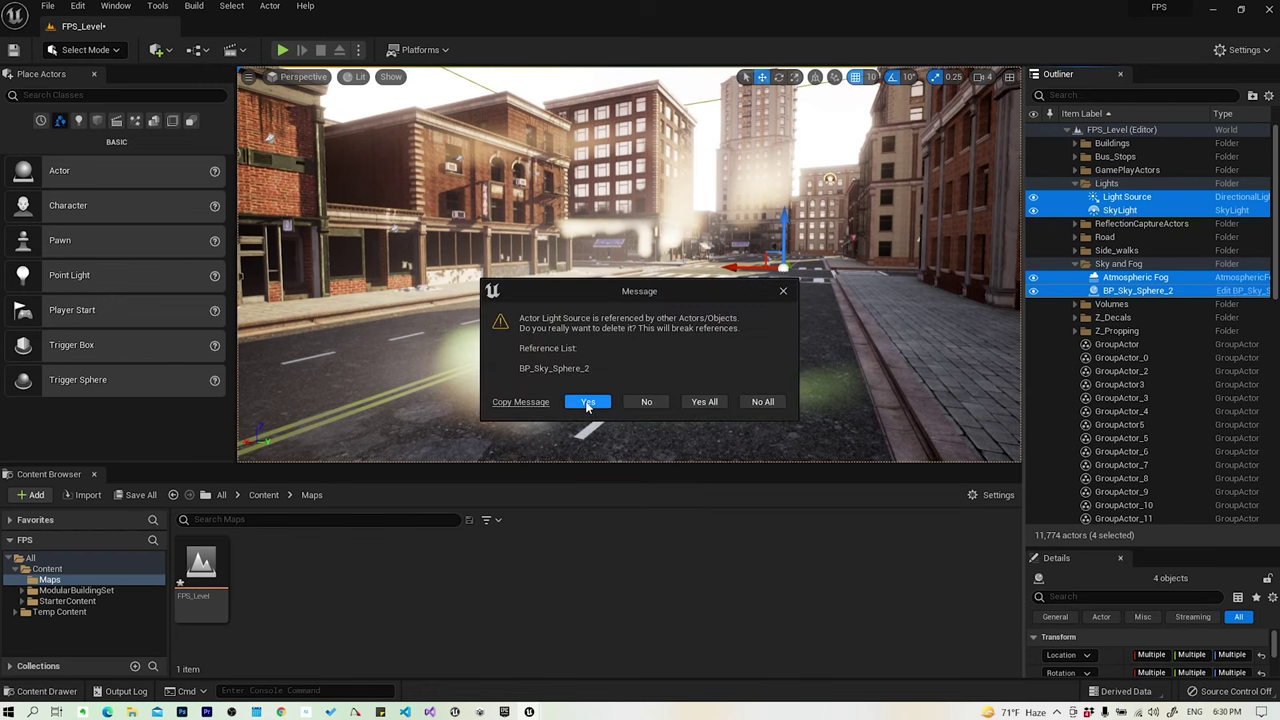
{"action": "left_click", "coordinate": [587, 402]}
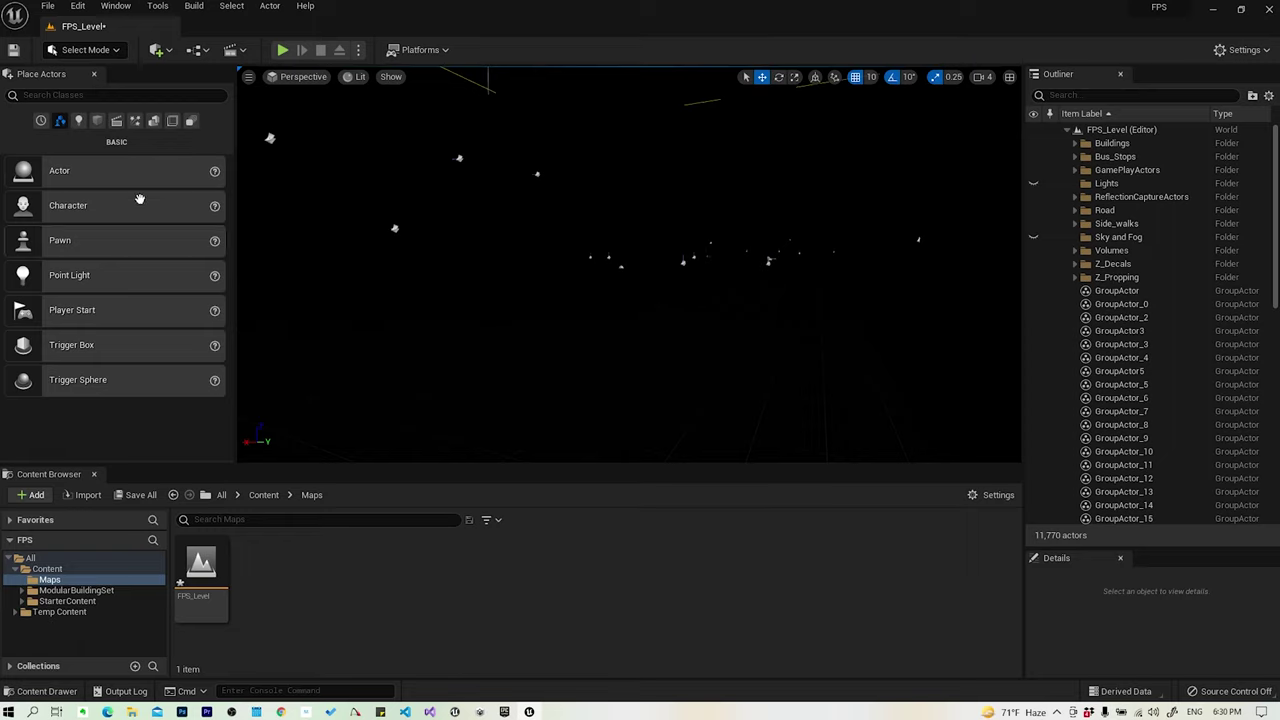
Place a Sky Atmosphere actor from a 'sky' search in Place Actors, and select it
{"action": "left_click", "coordinate": [110, 6]}
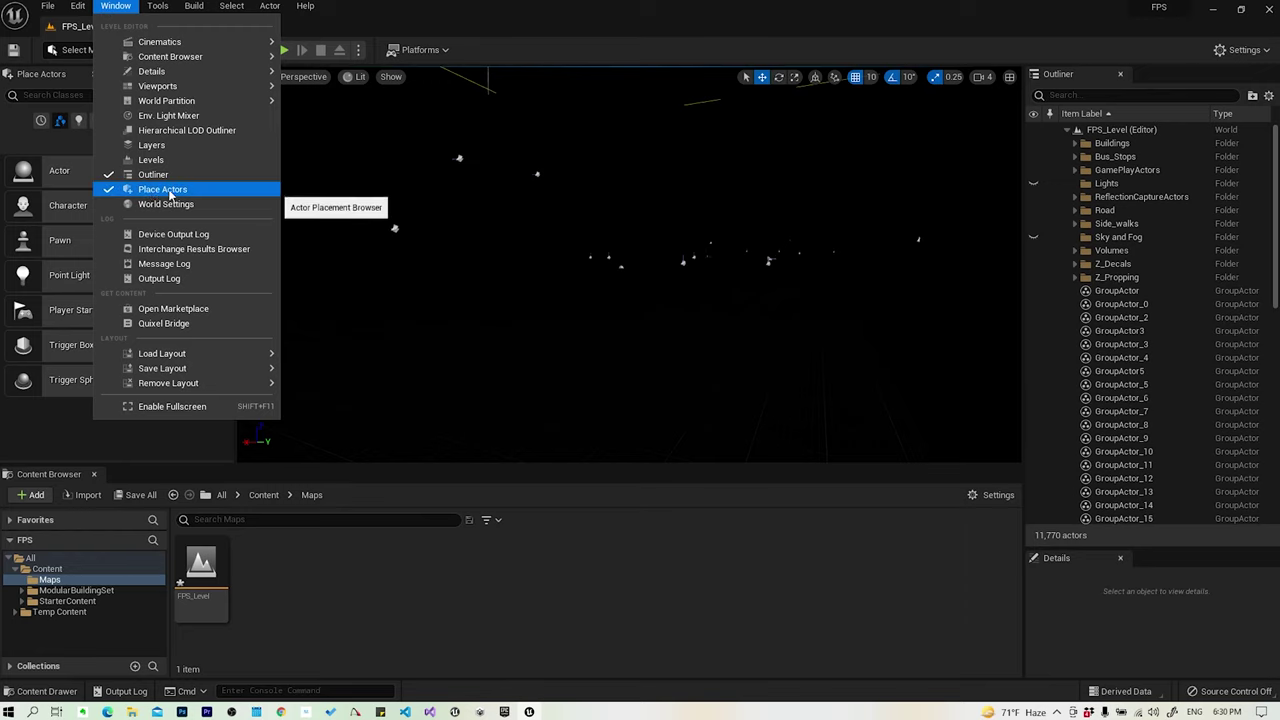
{"action": "left_click", "coordinate": [83, 123]}
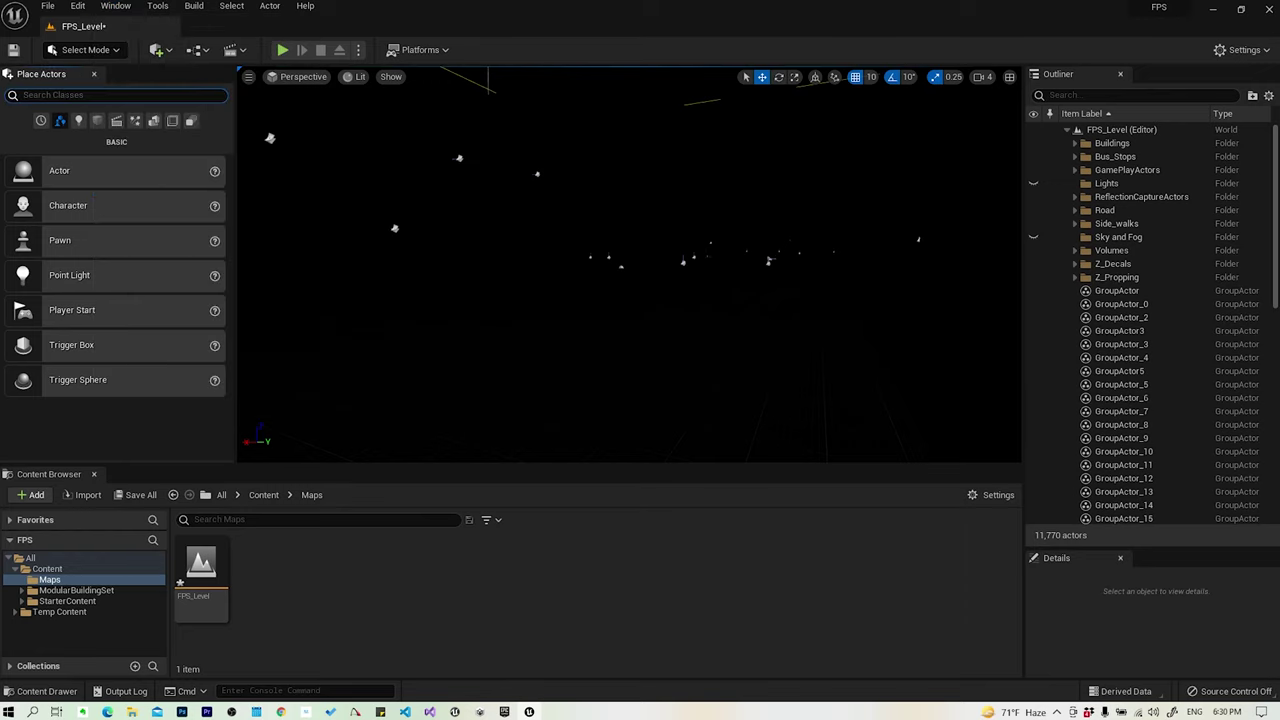
{"action": "type", "text": "sky"}
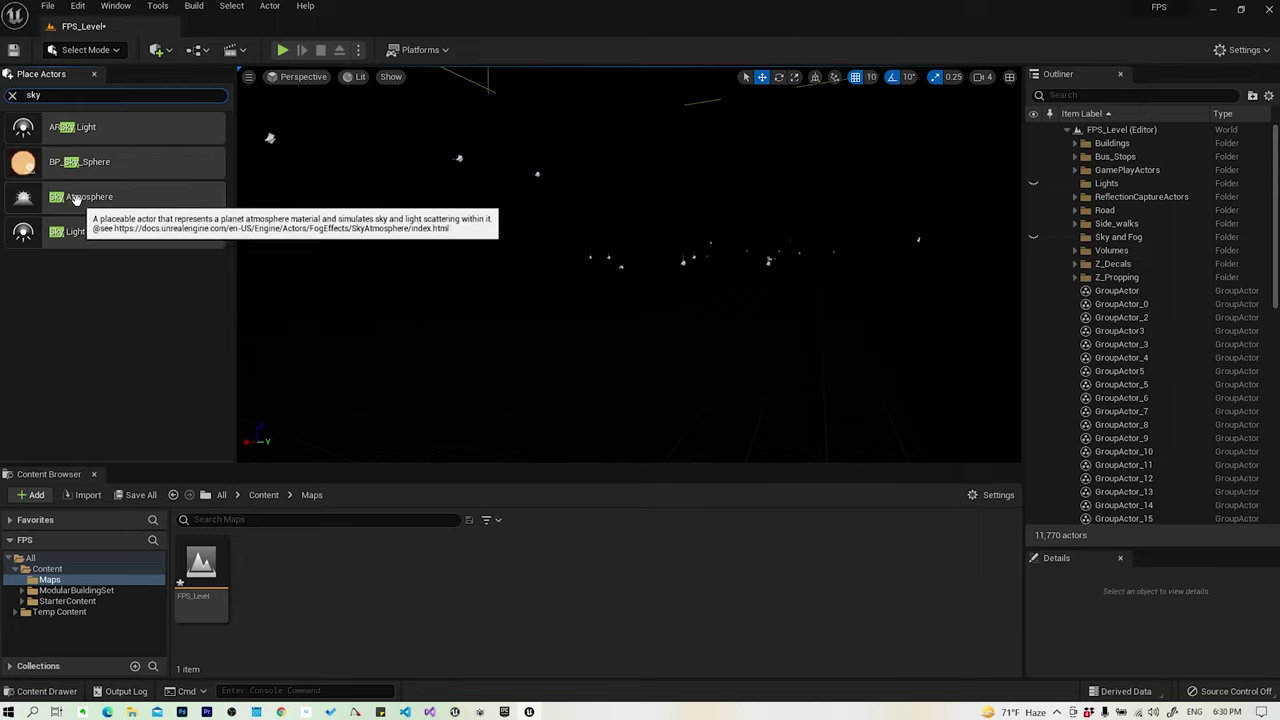
{"action": "left_click_drag", "start_coordinate": [593, 314], "coordinate": [660, 368]}
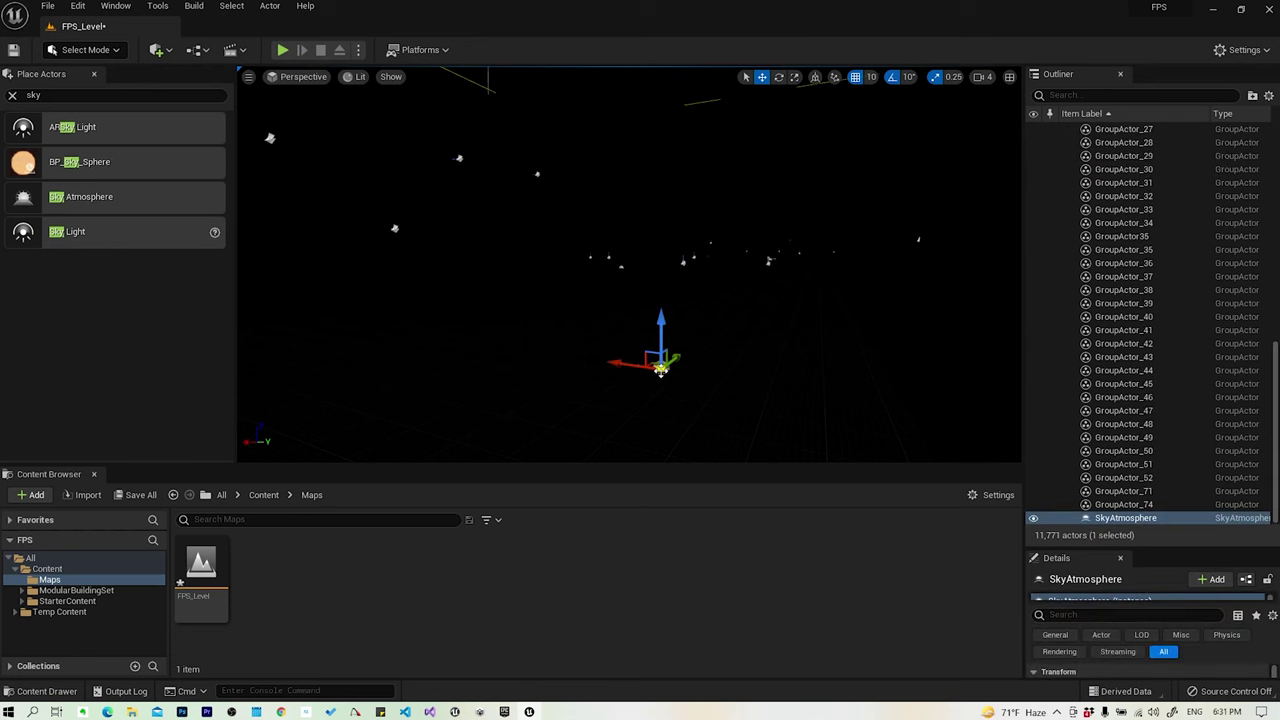
{"action": "left_click", "coordinate": [660, 368]}
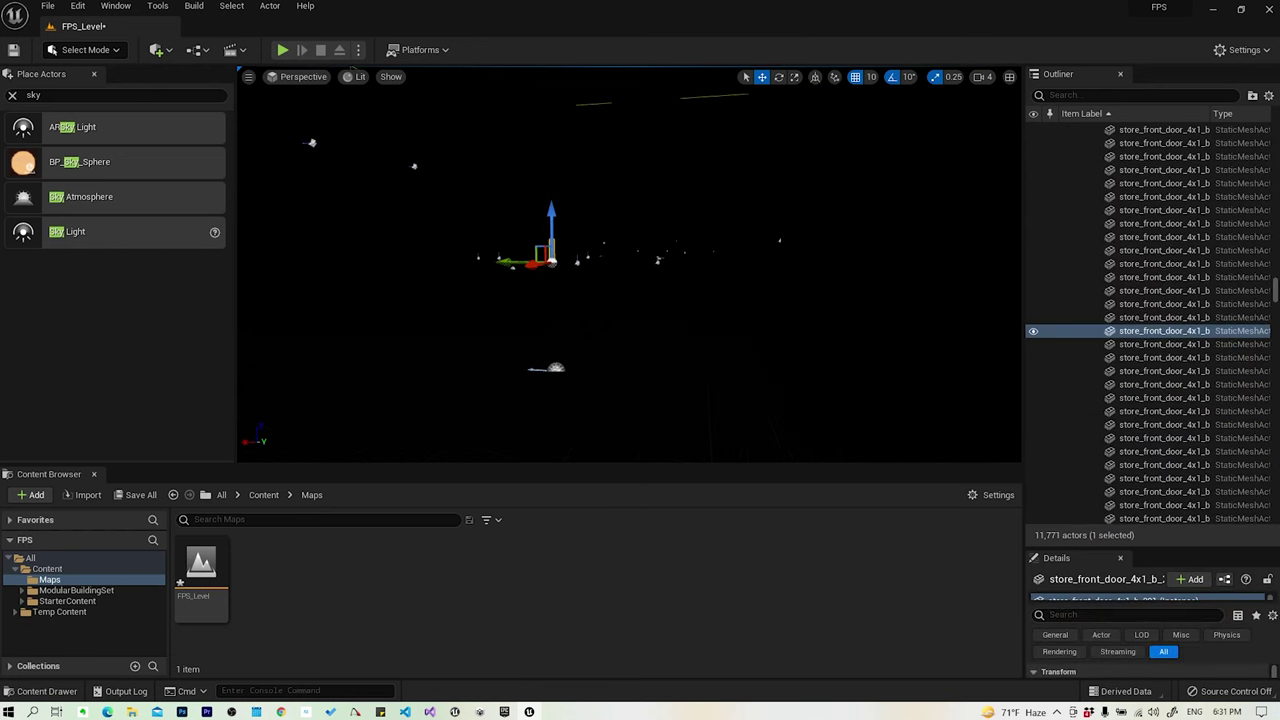
{"action": "left_click", "coordinate": [556, 367]}
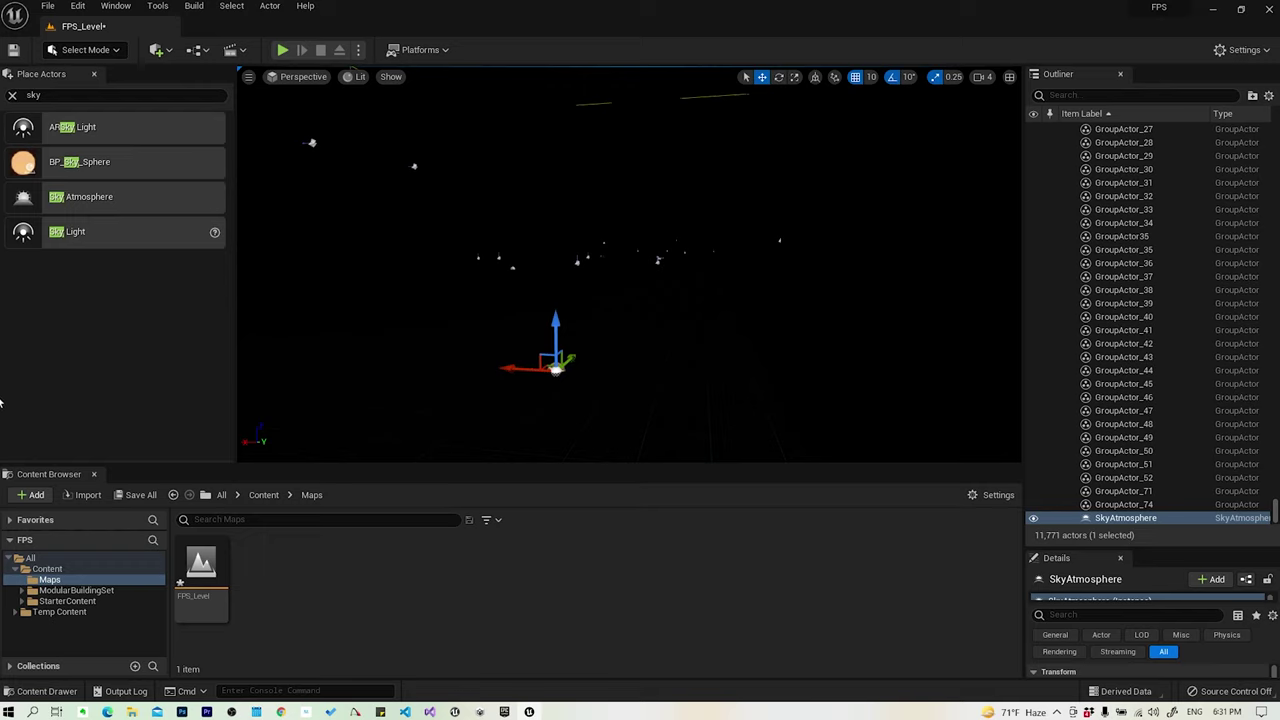
{"action": "left_click", "coordinate": [111, 94]}
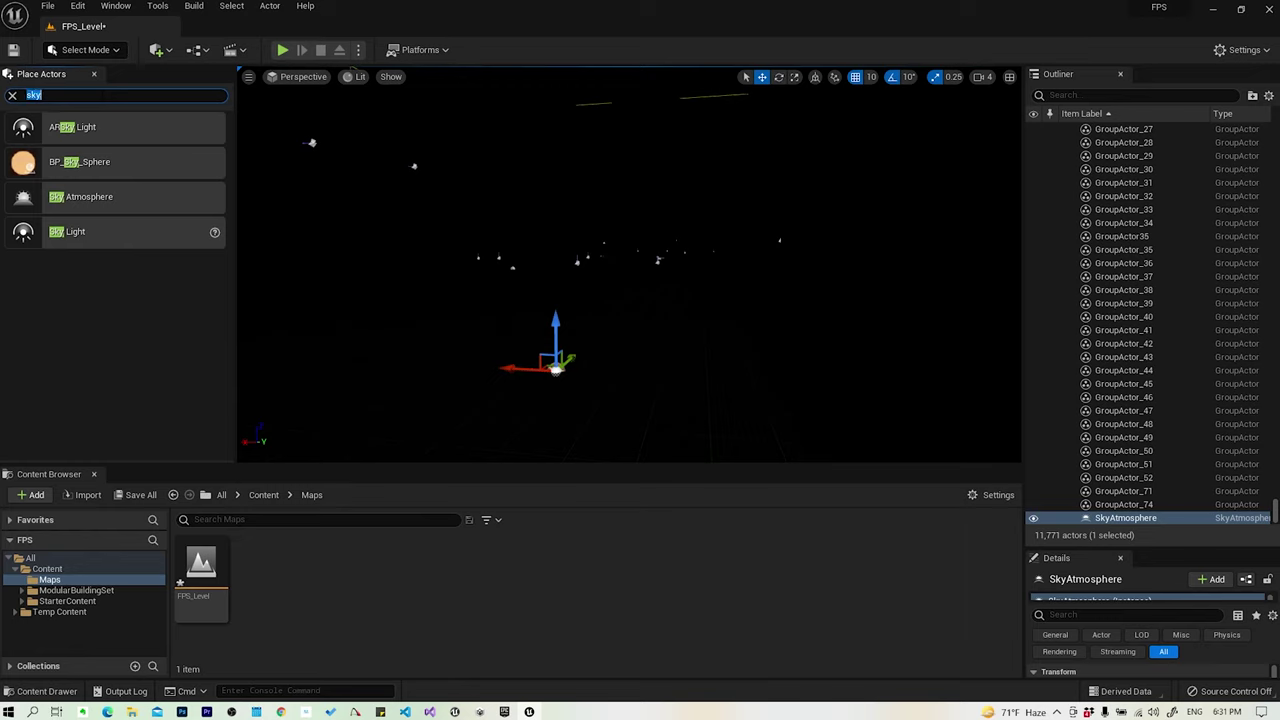
Place a Directional Light in the street and enlarge the Details panel for its properties
{"action": "type", "text": "dir"}
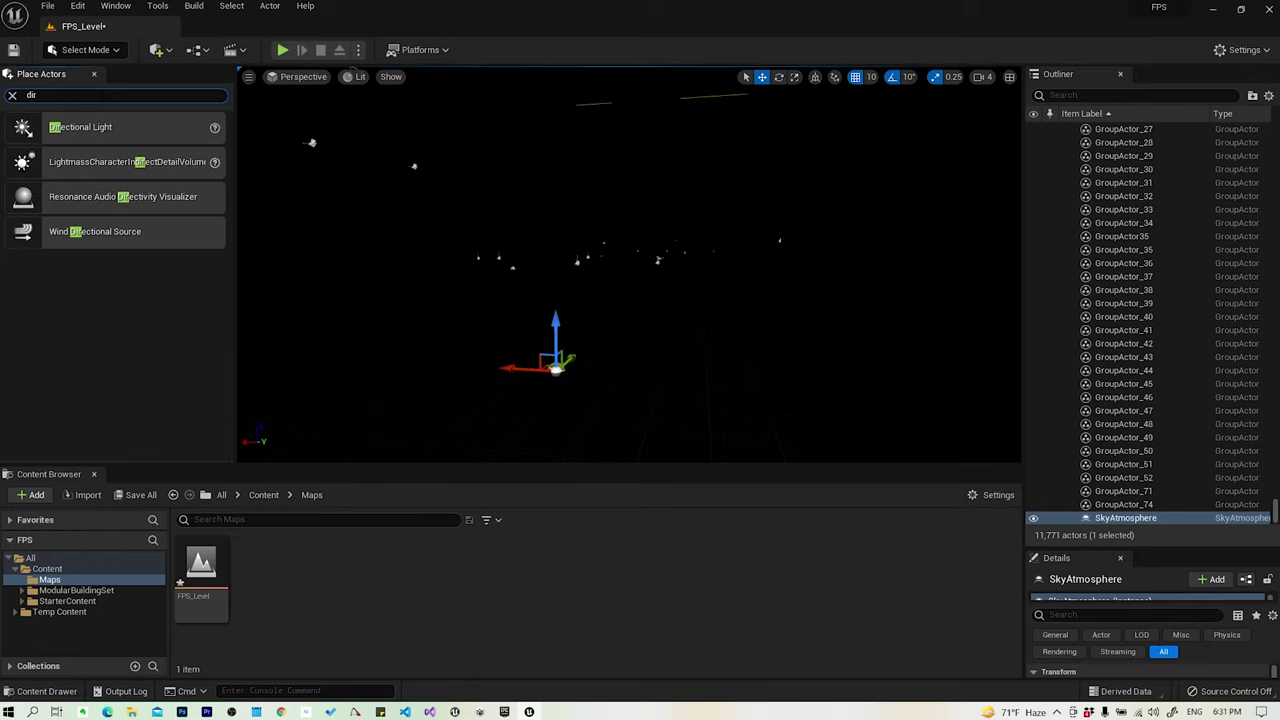
{"action": "mouse_move", "coordinate": [30, 125]}
{"action": "left_mouse_down"}
{"action": "mouse_move", "coordinate": [665, 355]}
{"action": "mouse_move", "coordinate": [635, 398]}
{"action": "left_mouse_up"}
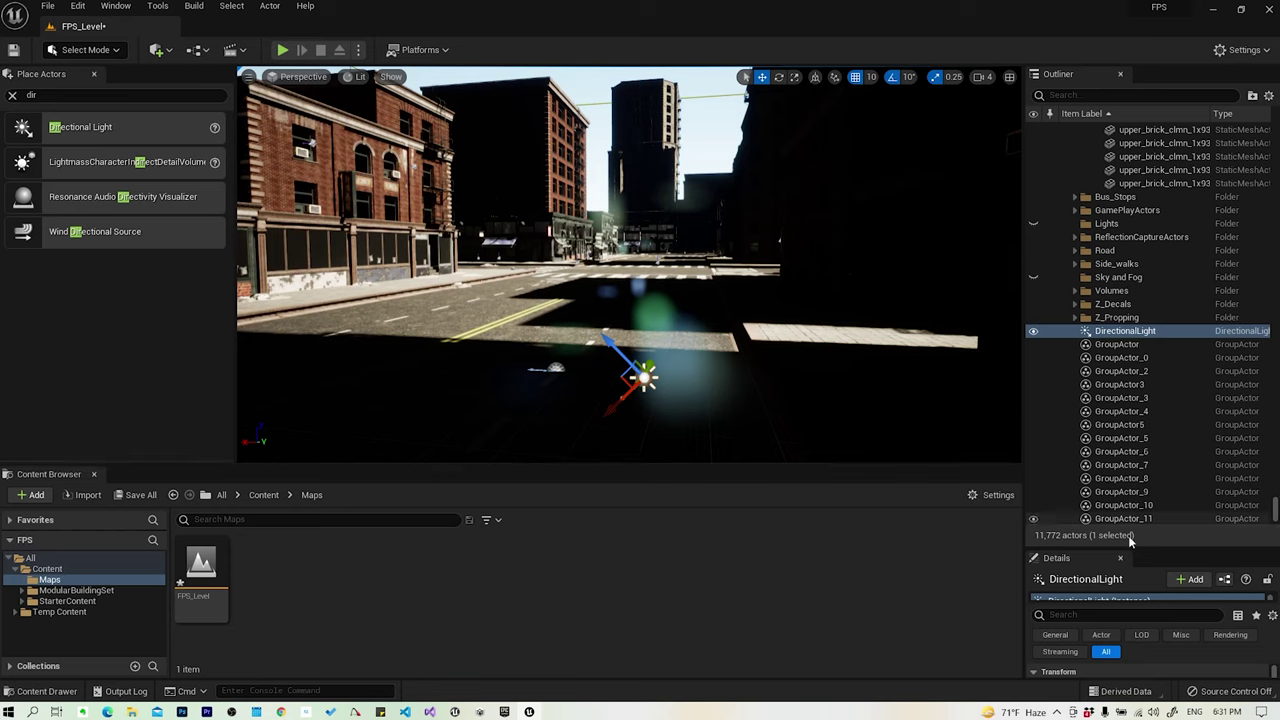
{"action": "left_click_drag", "start_coordinate": [1156, 548], "coordinate": [1160, 279]}
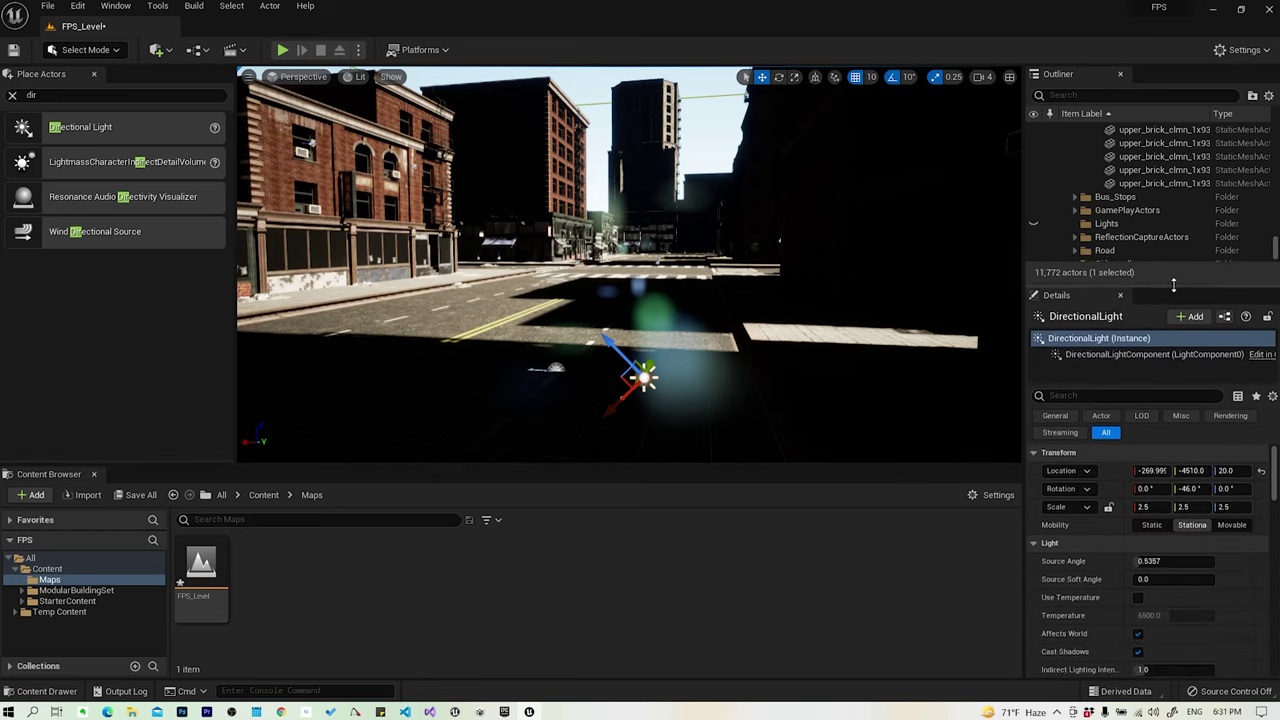
{"action": "scroll", "coordinate": [1170, 182], "scroll_direction": "down", "scroll_amount": 3}
{"action": "scroll", "coordinate": [1170, 182], "scroll_direction": "down", "scroll_amount": 3}
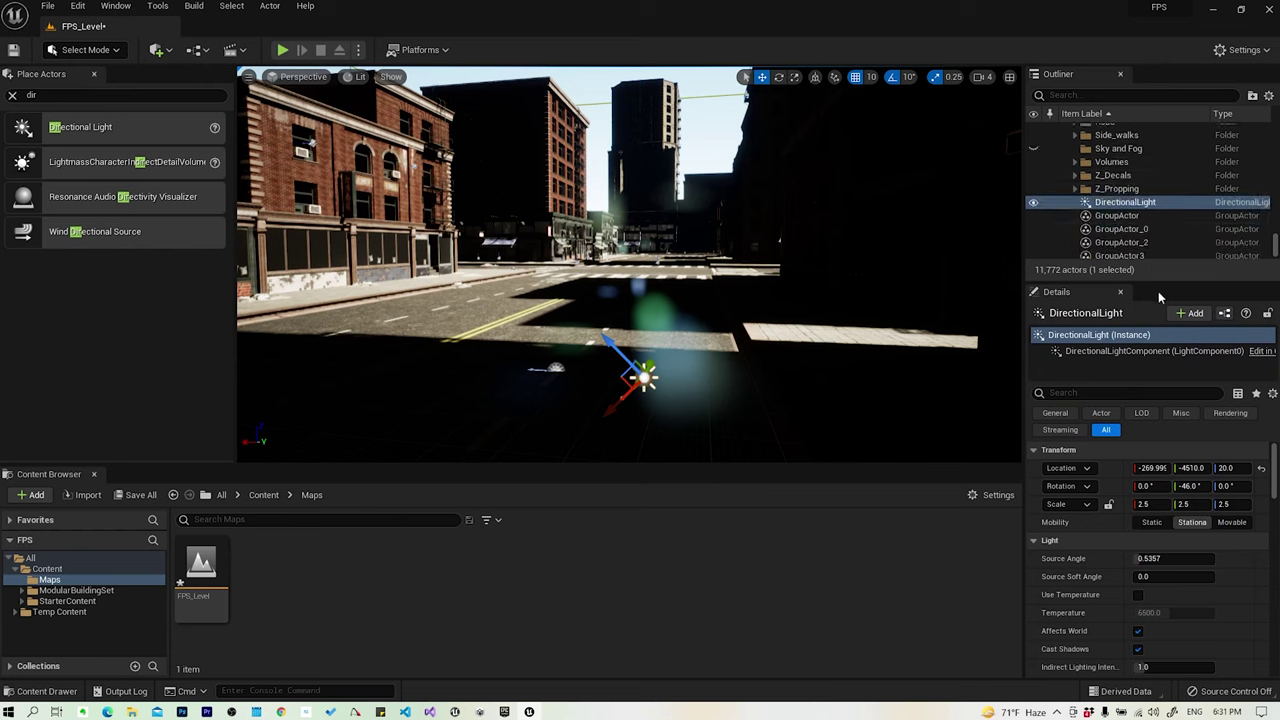
{"action": "left_click_drag", "start_coordinate": [1160, 283], "coordinate": [1165, 249]}
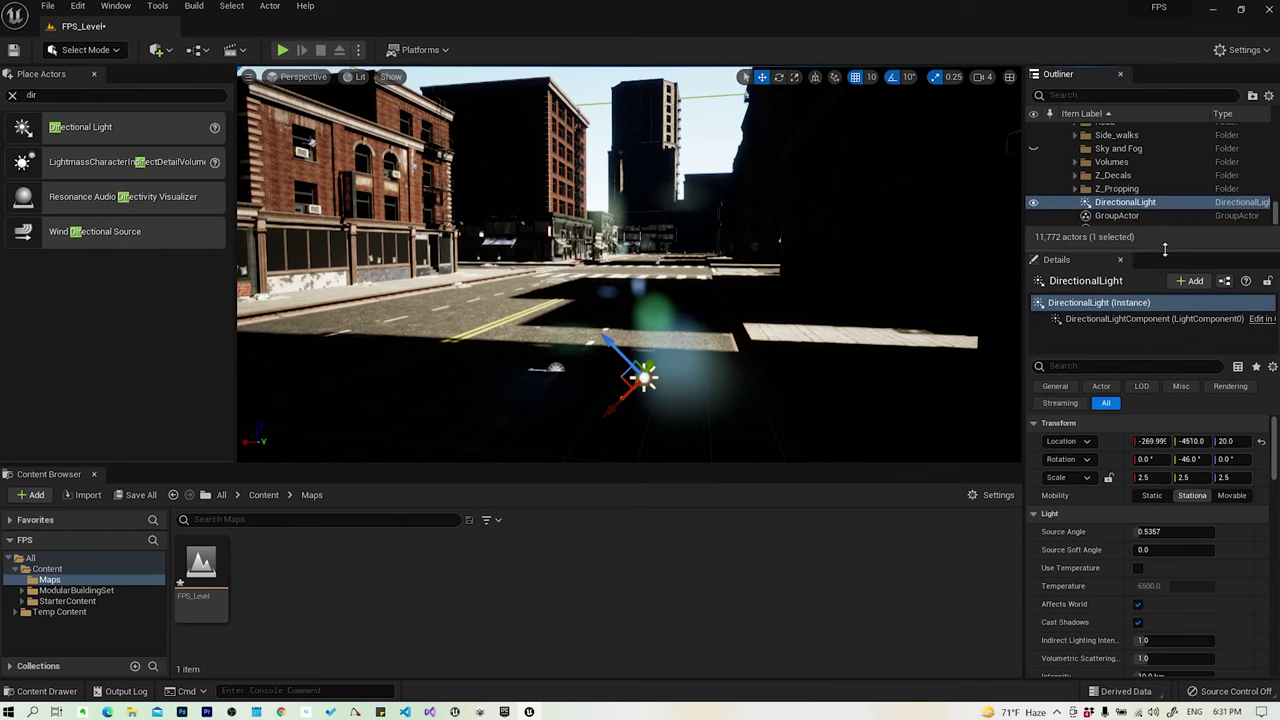
Filter the light's details by 'sun' and toggle Atmosphere Sun Light off and back on
{"action": "left_click", "coordinate": [1130, 366]}
{"action": "type", "text": "sun"}
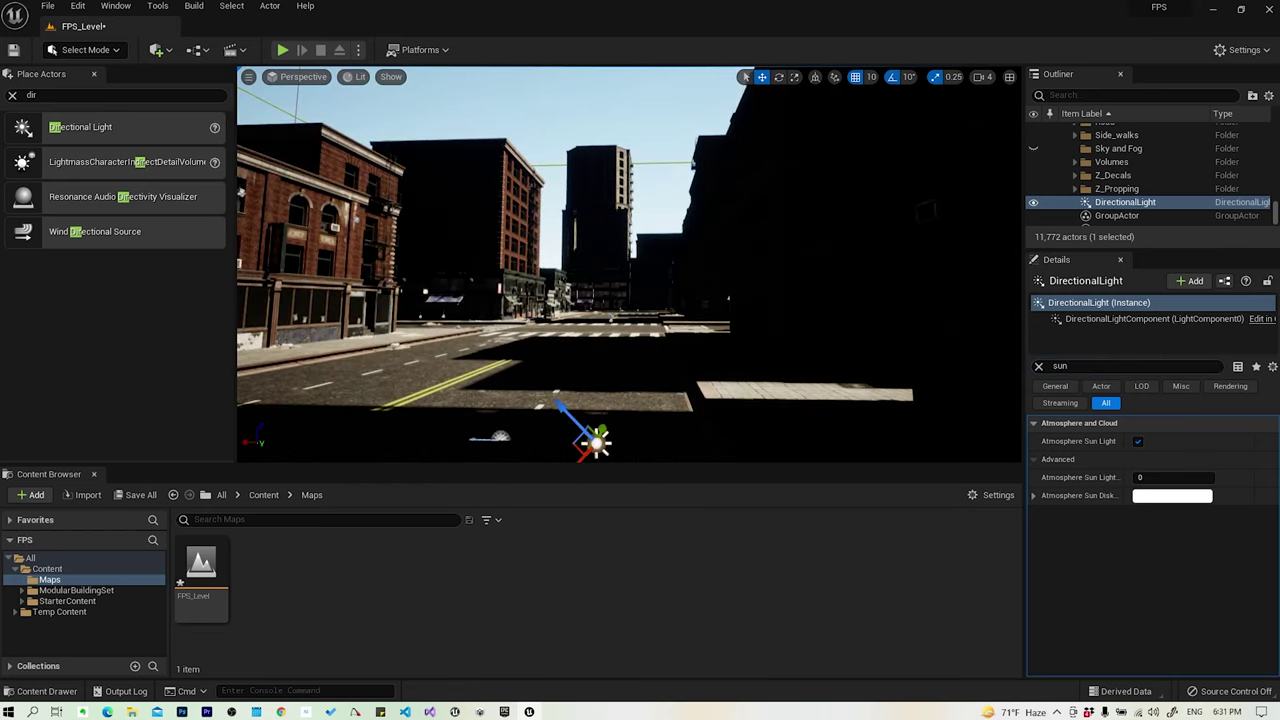
{"action": "right_click_drag", "start_coordinate": [630, 260], "coordinate": [700, 290]}
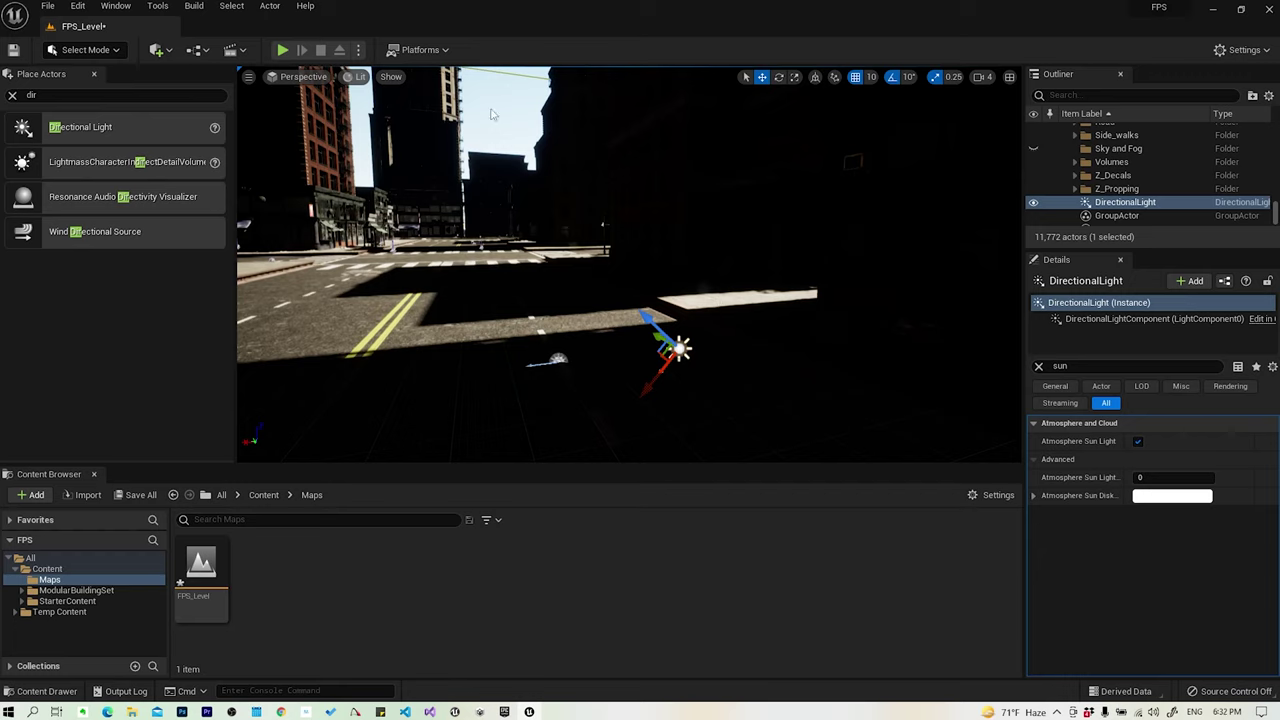
{"action": "mouse_move", "coordinate": [640, 260]}
{"action": "right_mouse_down"}
{"action": "mouse_move", "coordinate": [620, 262]}
{"action": "mouse_move", "coordinate": [630, 200]}
{"action": "mouse_move", "coordinate": [630, 280]}
{"action": "mouse_move", "coordinate": [700, 282]}
{"action": "mouse_move", "coordinate": [700, 190]}
{"action": "mouse_move", "coordinate": [700, 400]}
{"action": "right_mouse_up"}
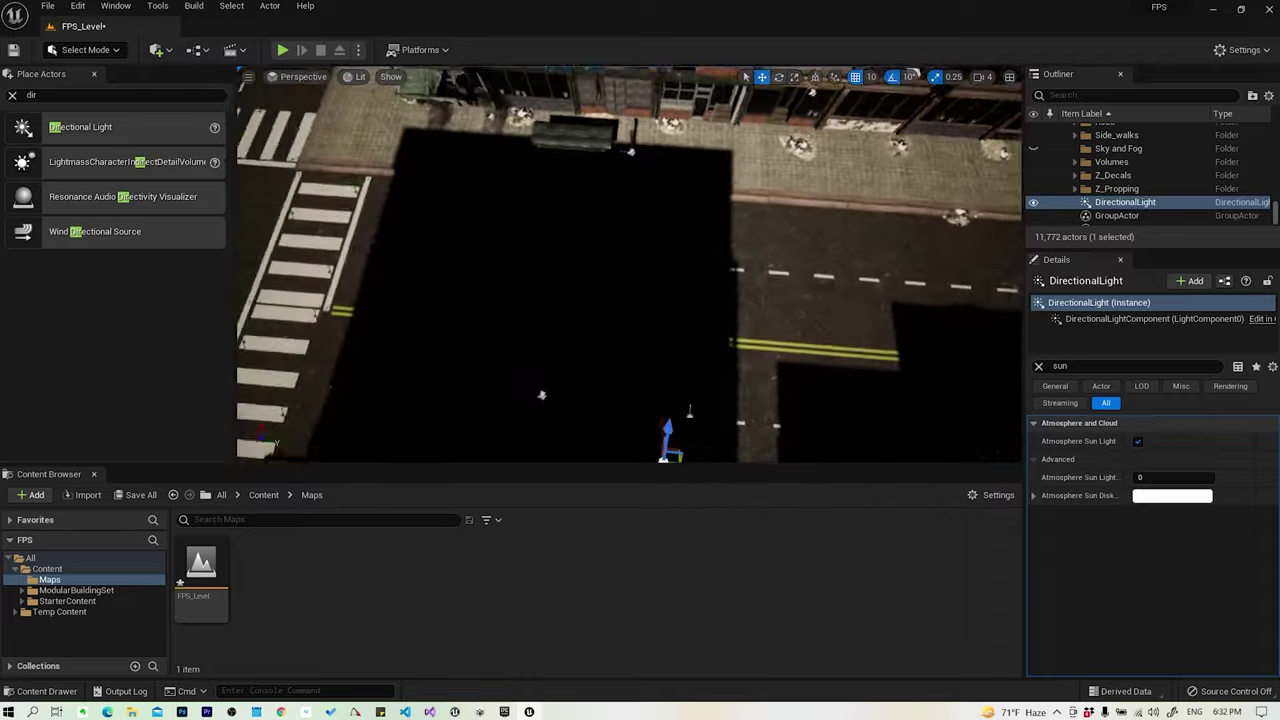
{"action": "right_click_drag", "start_coordinate": [541, 395], "coordinate": [679, 455]}
{"action": "mouse_move", "coordinate": [598, 401]}
{"action": "right_mouse_down"}
{"action": "mouse_move", "coordinate": [980, 458]}
{"action": "mouse_move", "coordinate": [462, 388]}
{"action": "mouse_move", "coordinate": [573, 315]}
{"action": "right_mouse_up"}
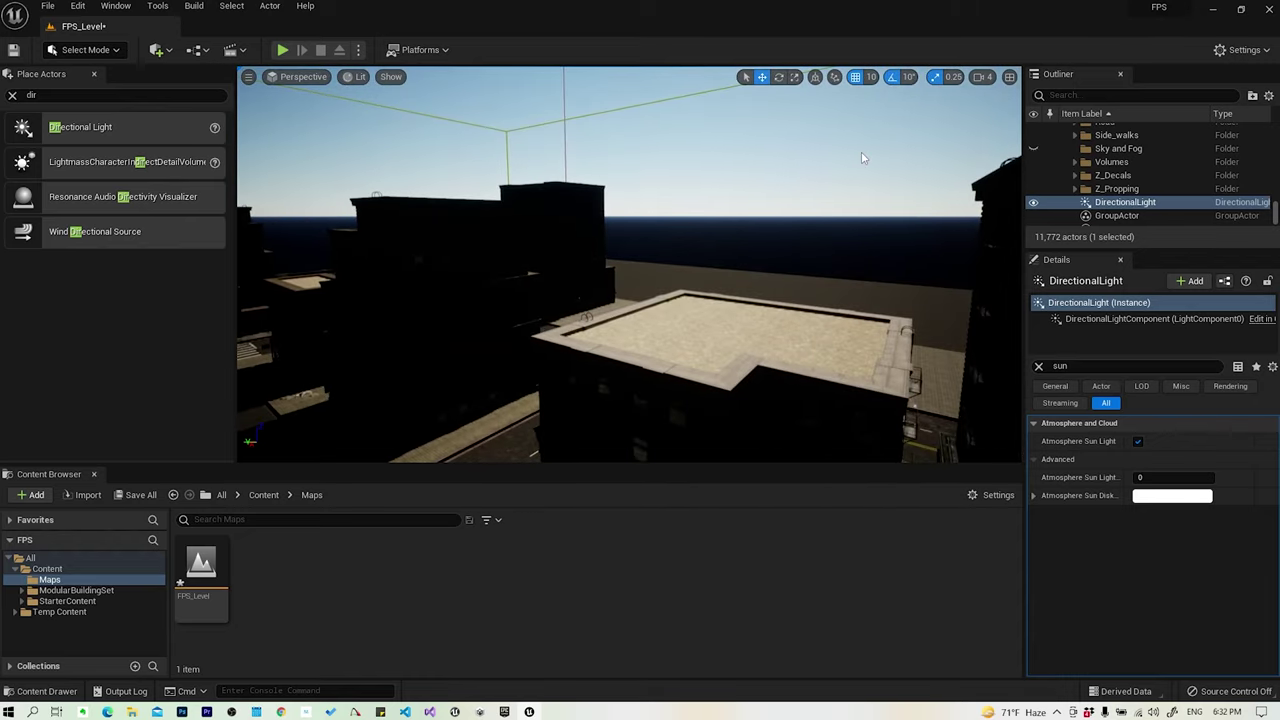
{"action": "right_click_drag", "start_coordinate": [631, 258], "coordinate": [631, 258]}
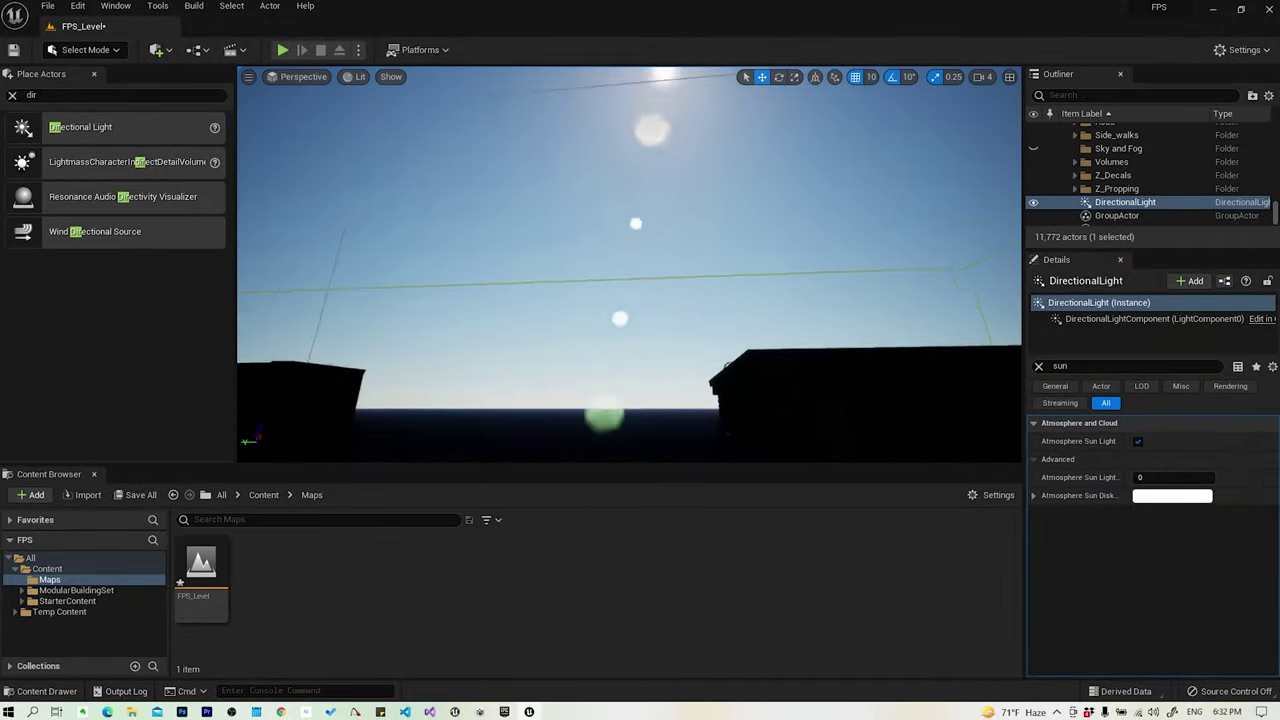
{"action": "right_click_drag", "start_coordinate": [625, 248], "coordinate": [625, 248]}
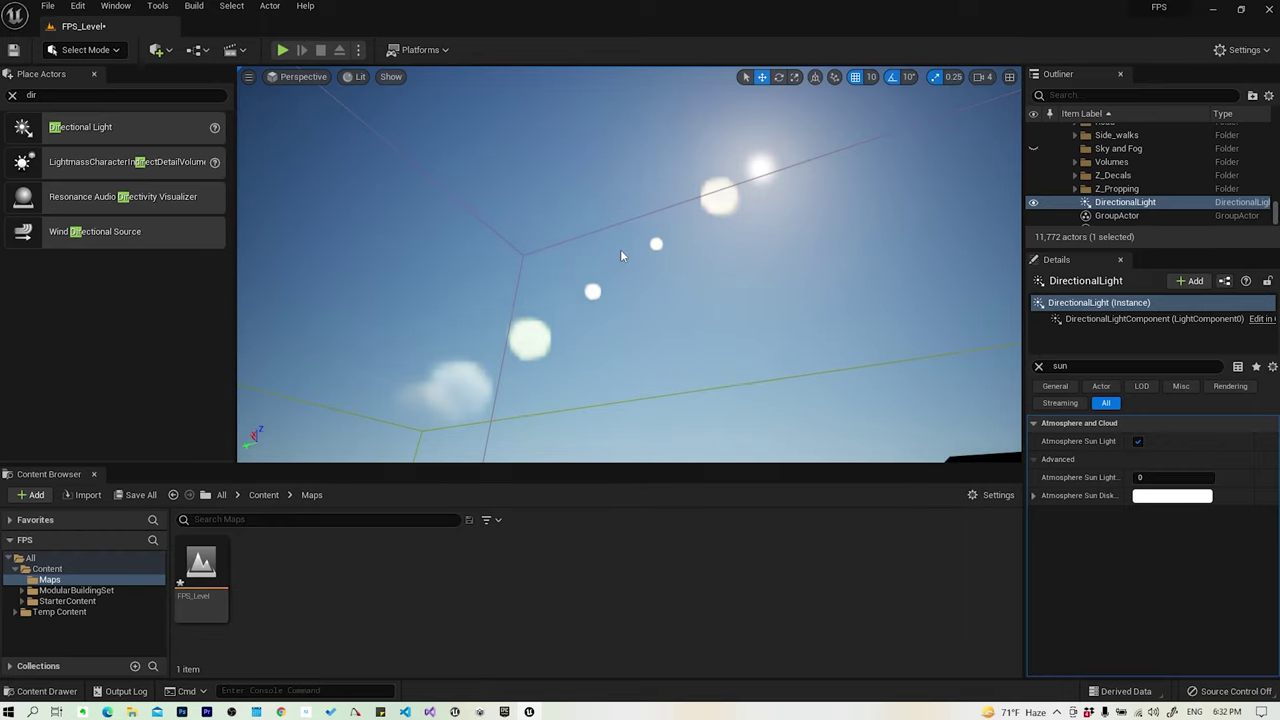
{"action": "left_click", "coordinate": [1138, 442]}
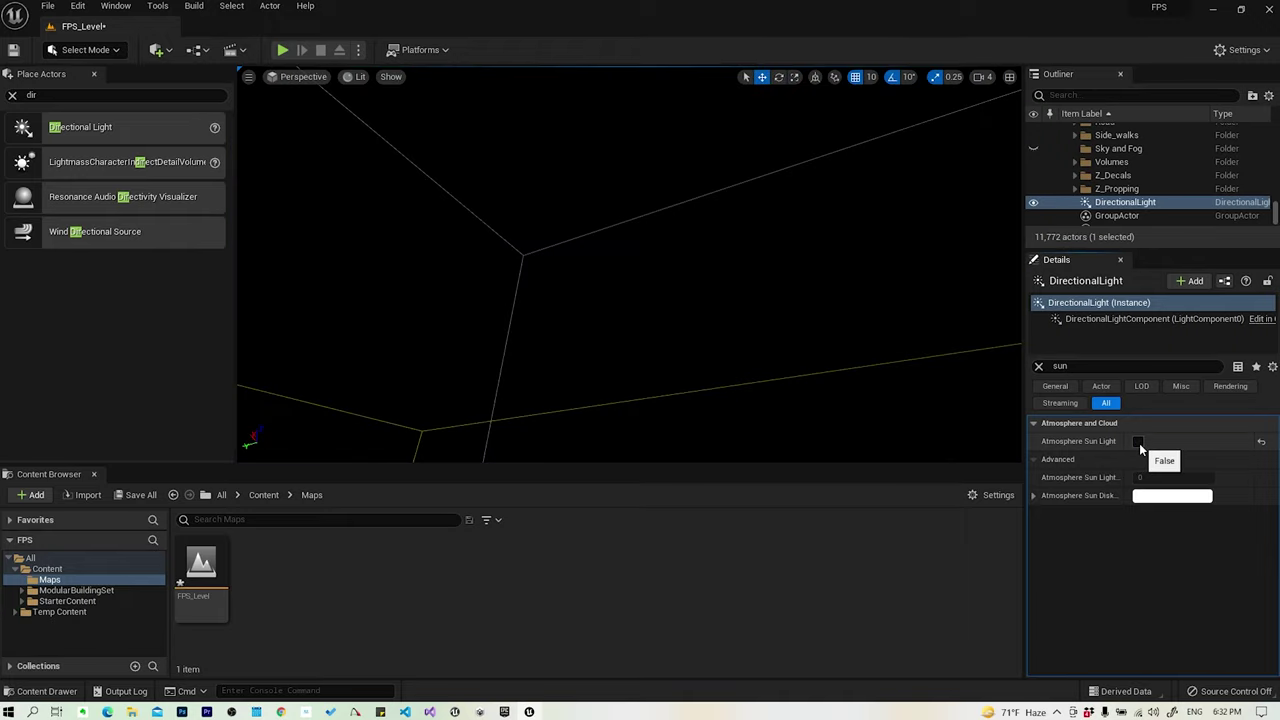
{"action": "left_click", "coordinate": [1139, 443]}
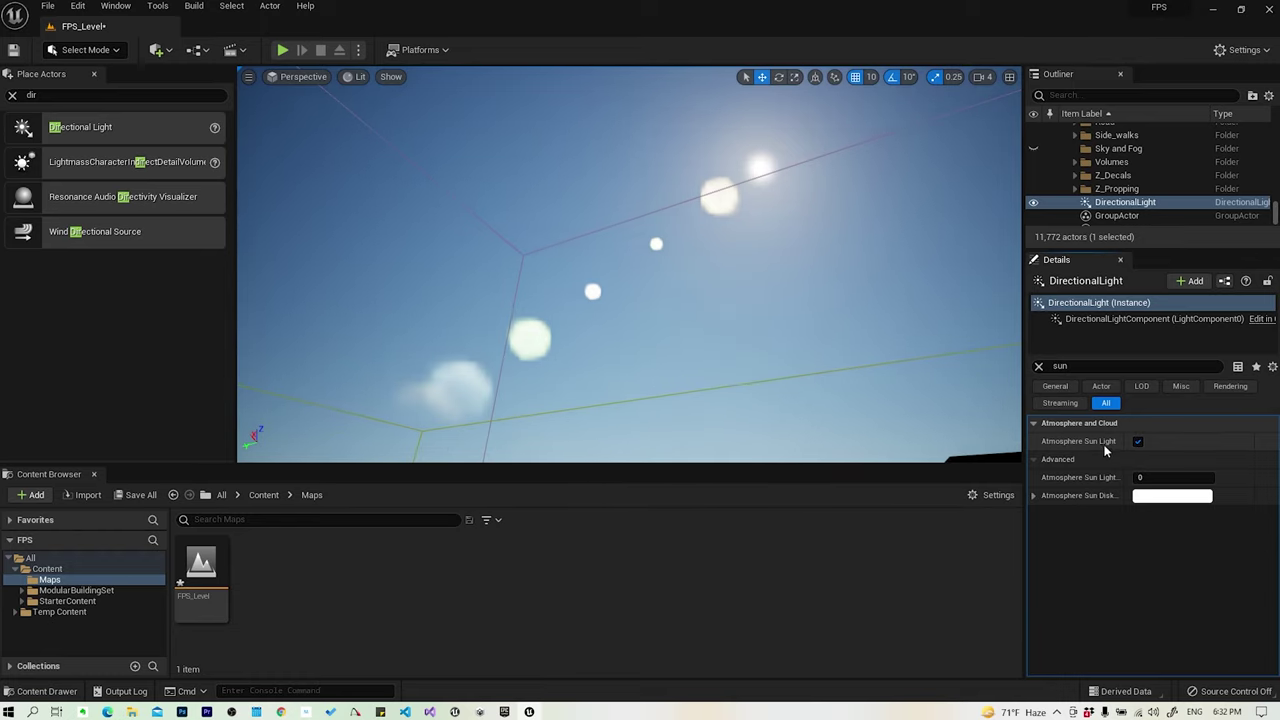
{"action": "mouse_move", "coordinate": [640, 260]}
{"action": "right_mouse_down"}
{"action": "mouse_move", "coordinate": [620, 400]}
{"action": "mouse_move", "coordinate": [595, 395]}
{"action": "mouse_move", "coordinate": [640, 300]}
{"action": "right_mouse_up"}
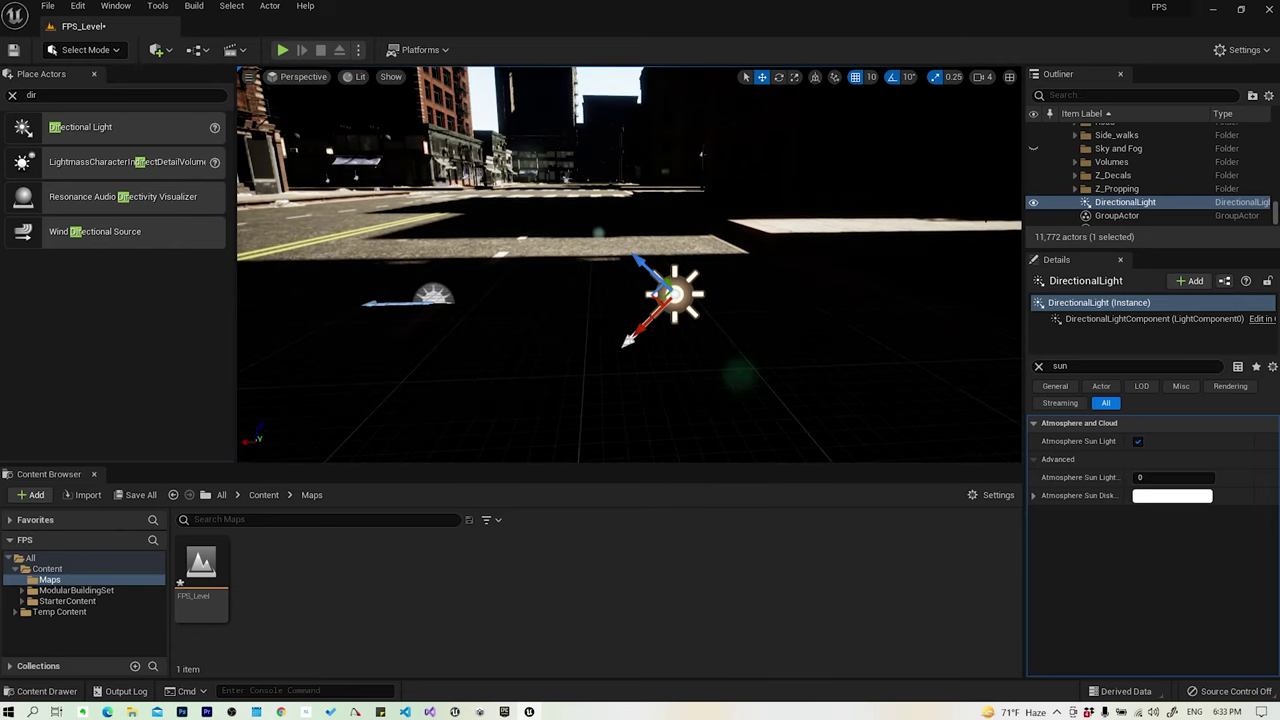
Rotate the directional light with repeated Ctrl+L to re-angle the sunlight across the street
{"action": "key", "text": "ctrl+l"}
{"action": "key", "text": "ctrl+l"}
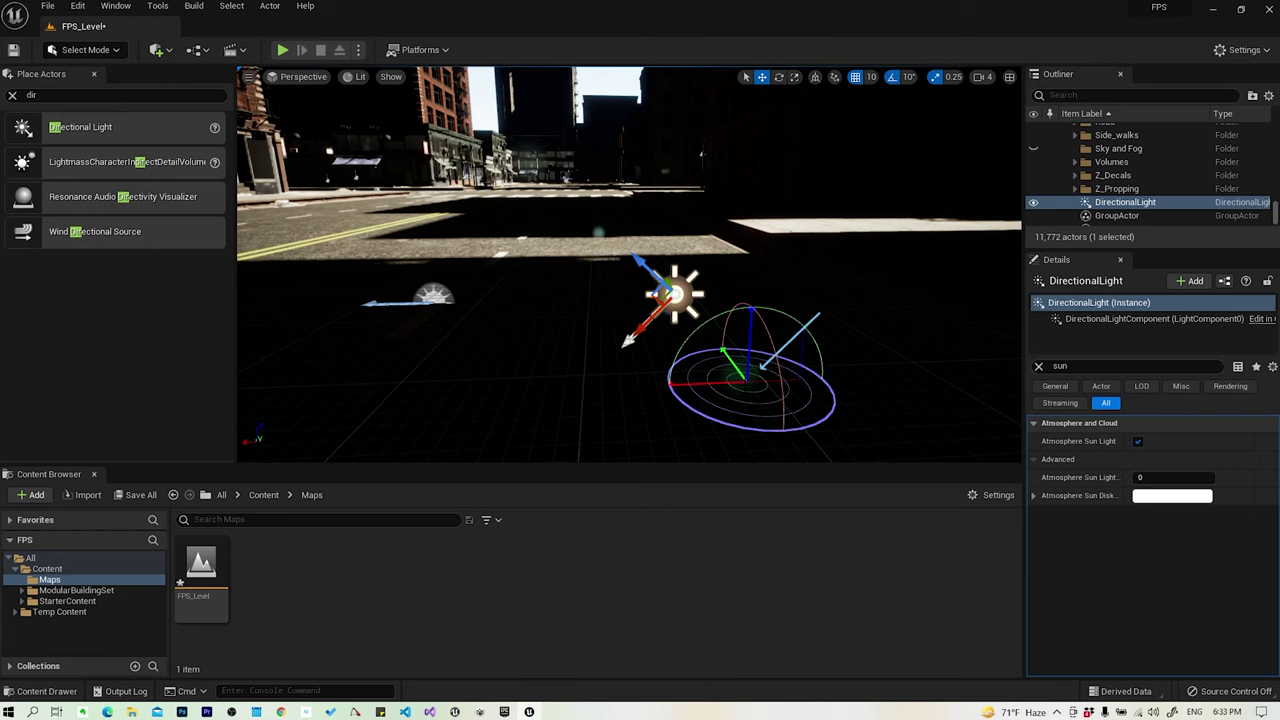
{"action": "key", "text": "ctrl+l"}
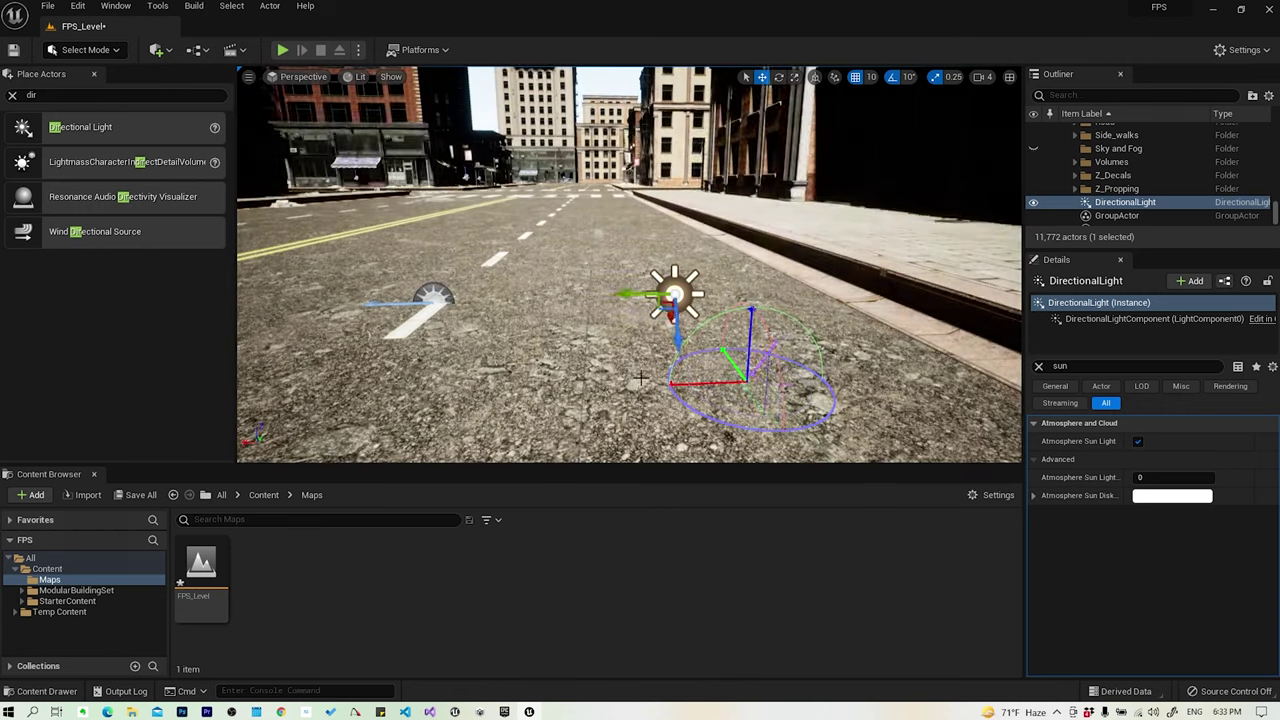
{"action": "key", "text": "ctrl+l"}
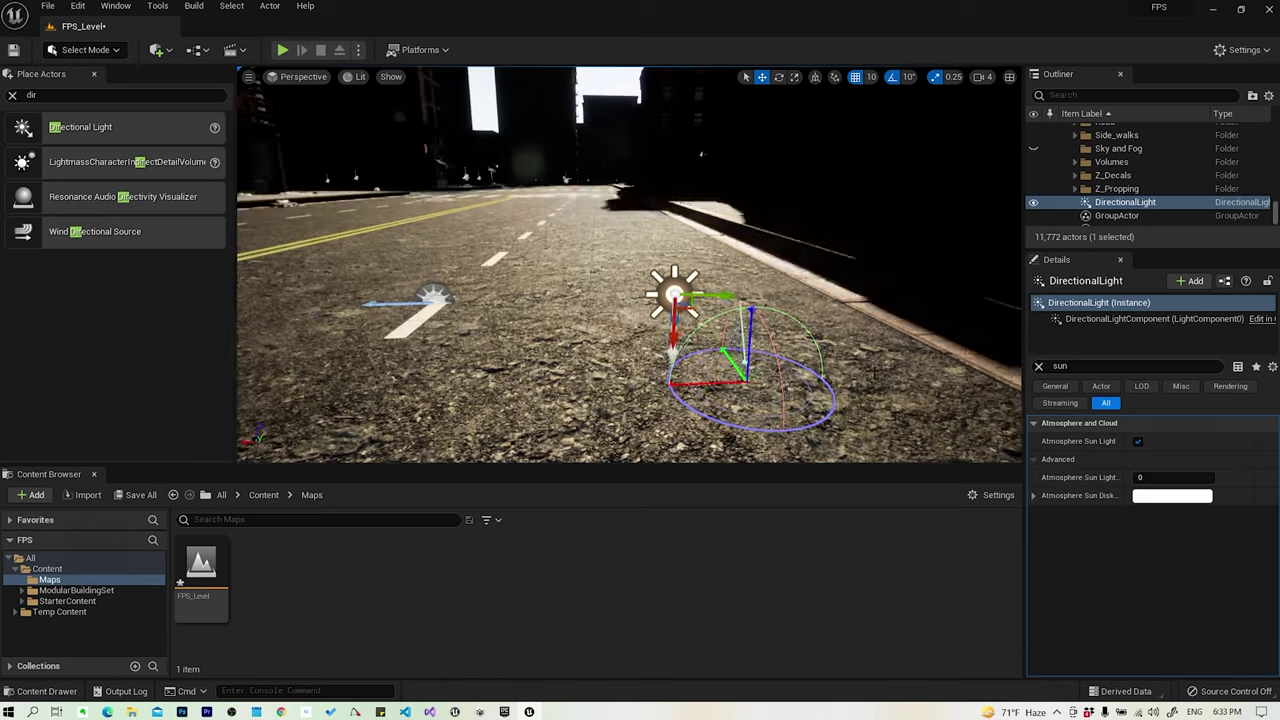
{"action": "key", "text": "ctrl+l"}
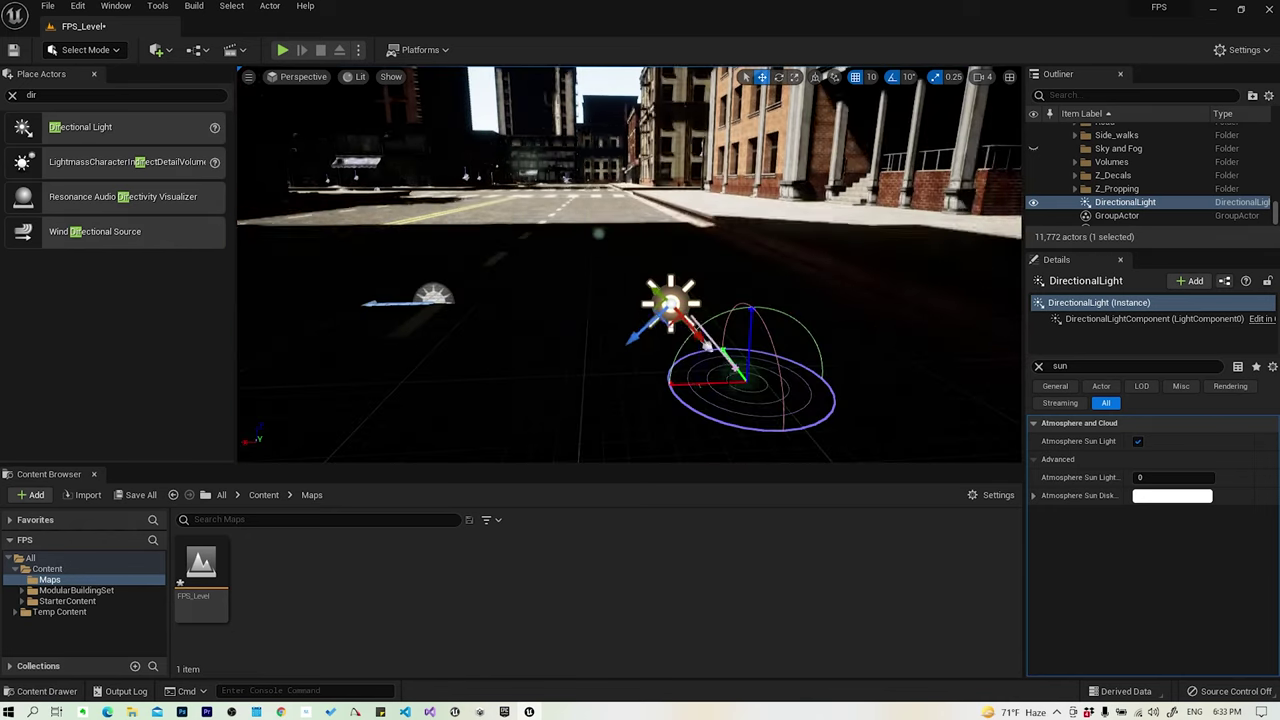
{"action": "key", "text": "ctrl+l"}
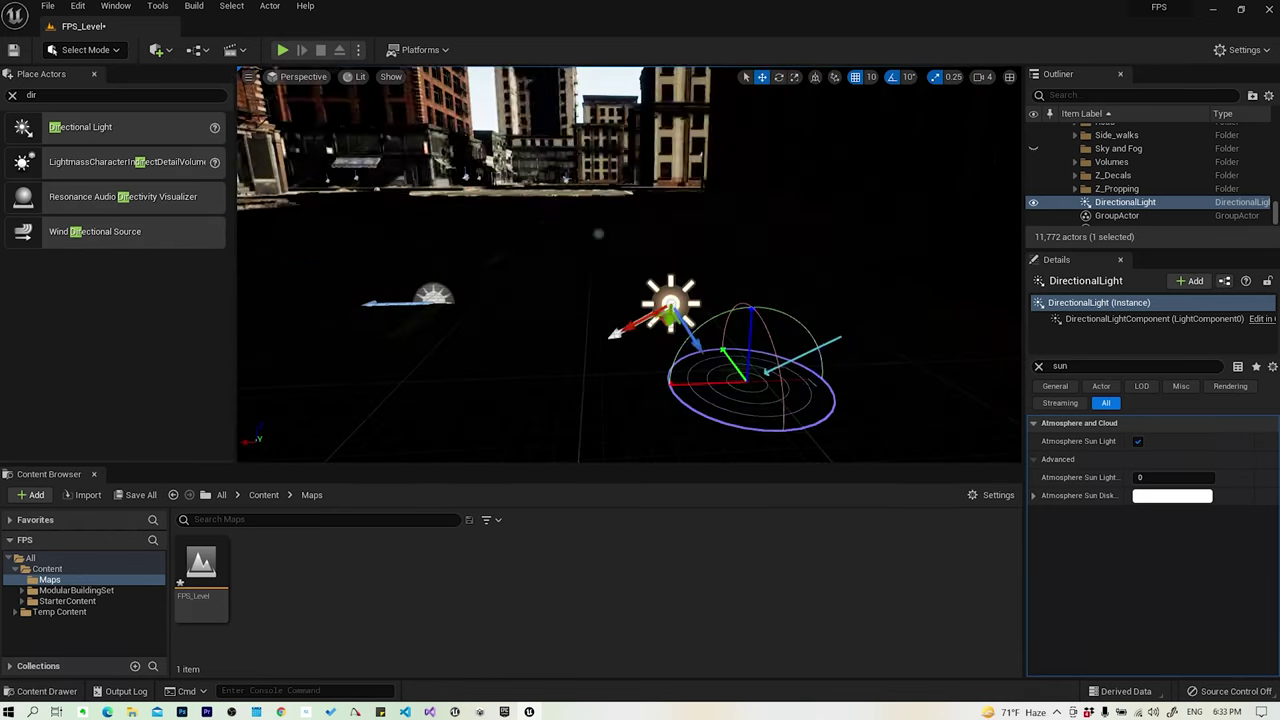
{"action": "key", "text": "ctrl+l"}
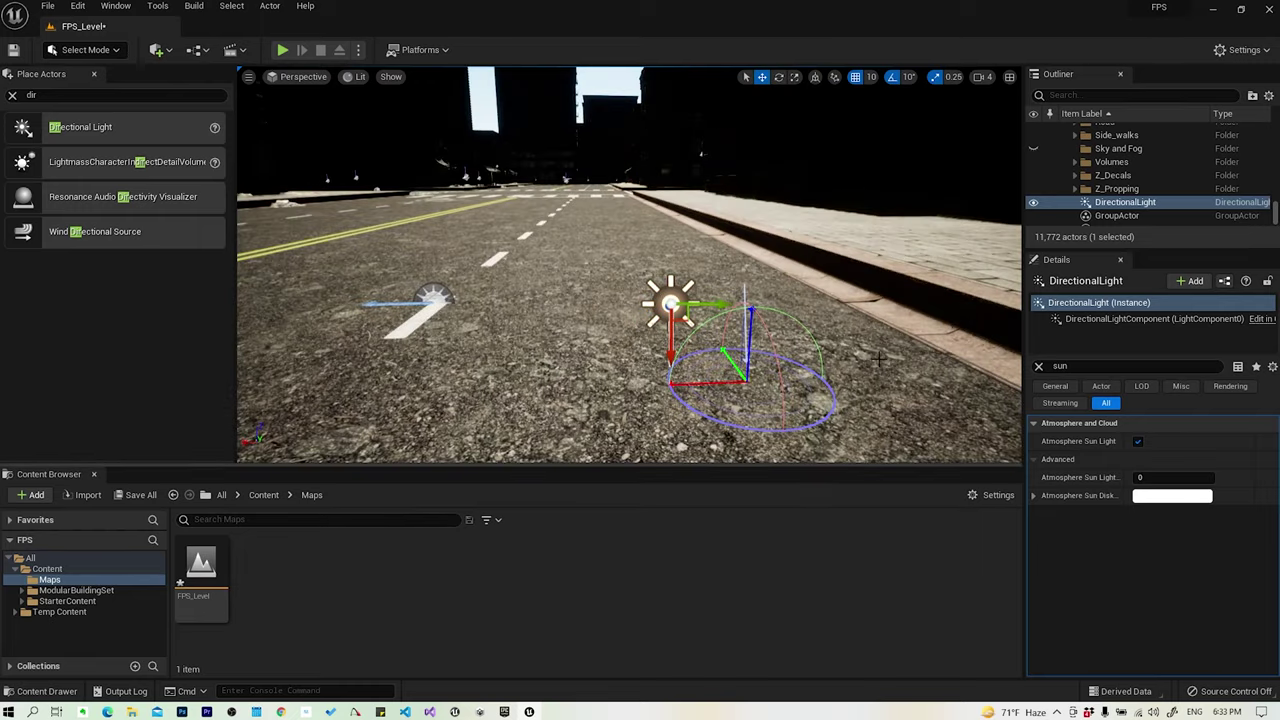
{"action": "key", "text": "ctrl+l"}
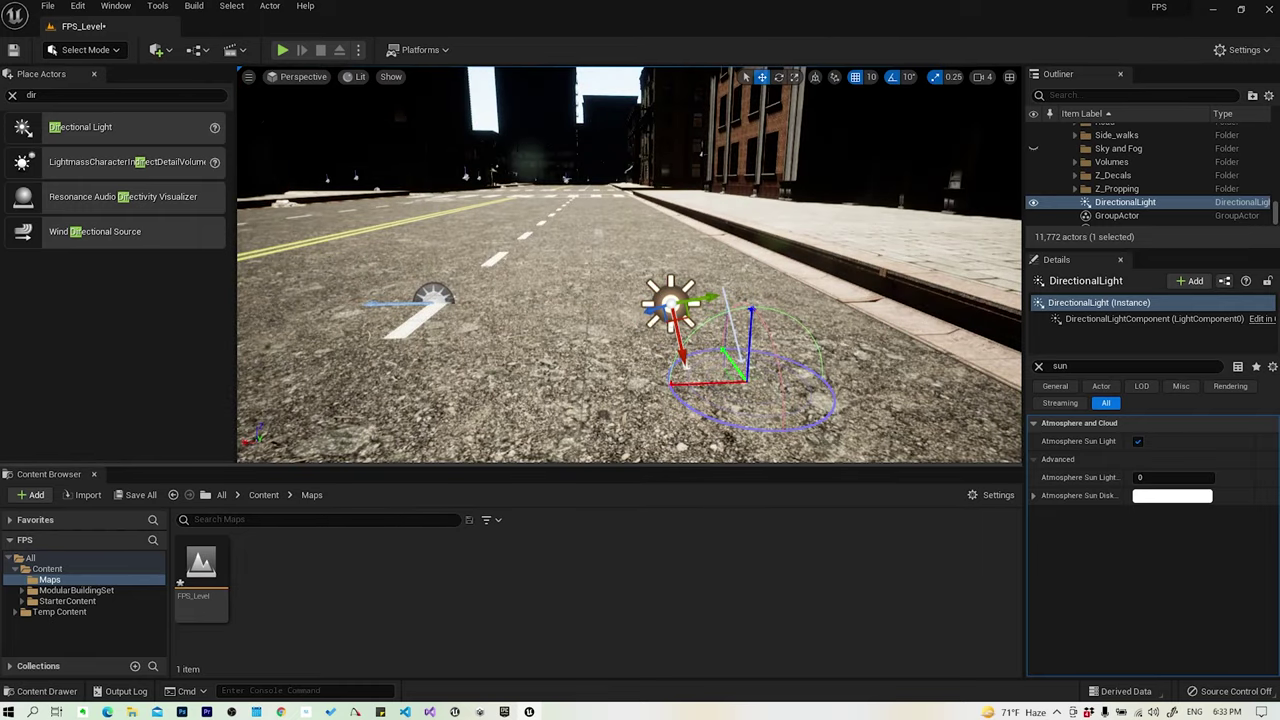
Deselect the directional light and view the shadowed rooftops under the blue sky
{"action": "right_click_drag", "start_coordinate": [500, 232], "coordinate": [512, 152]}
{"action": "right_click", "coordinate": [500, 232]}
{"action": "left_click", "coordinate": [703, 207]}
{"action": "mouse_move", "coordinate": [704, 207]}
{"action": "right_mouse_down"}
{"action": "mouse_move", "coordinate": [704, 300]}
{"action": "mouse_move", "coordinate": [704, 200]}
{"action": "right_mouse_up"}
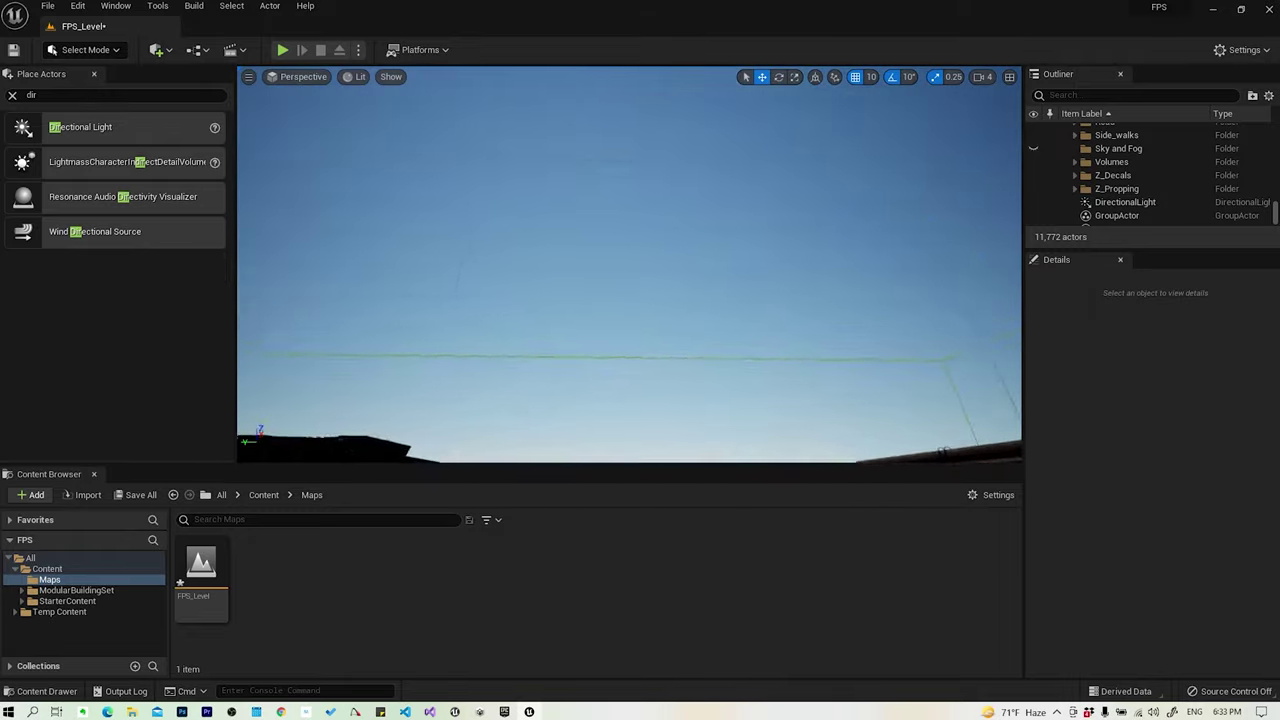
{"action": "right_click_drag", "start_coordinate": [626, 200], "coordinate": [626, 269]}
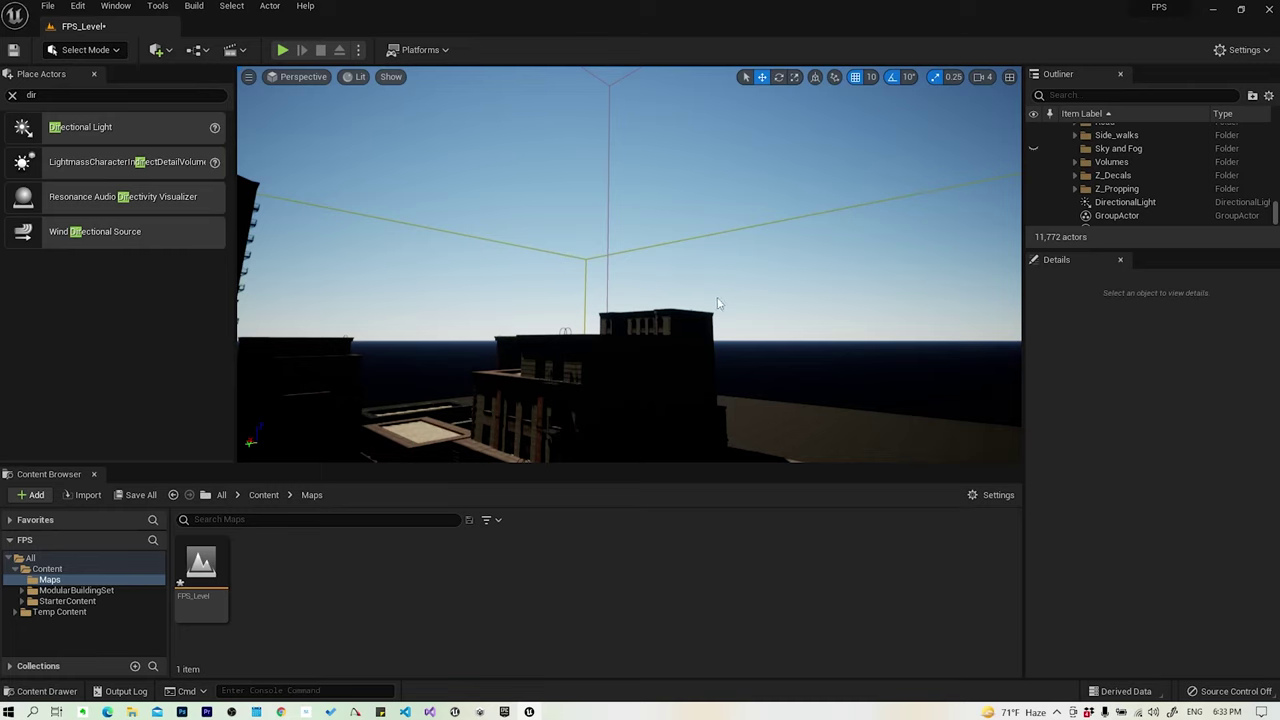
Swing the directional light below the horizon so the whole level renders black
{"action": "left_click_drag", "start_coordinate": [720, 303], "coordinate": [745, 330]}
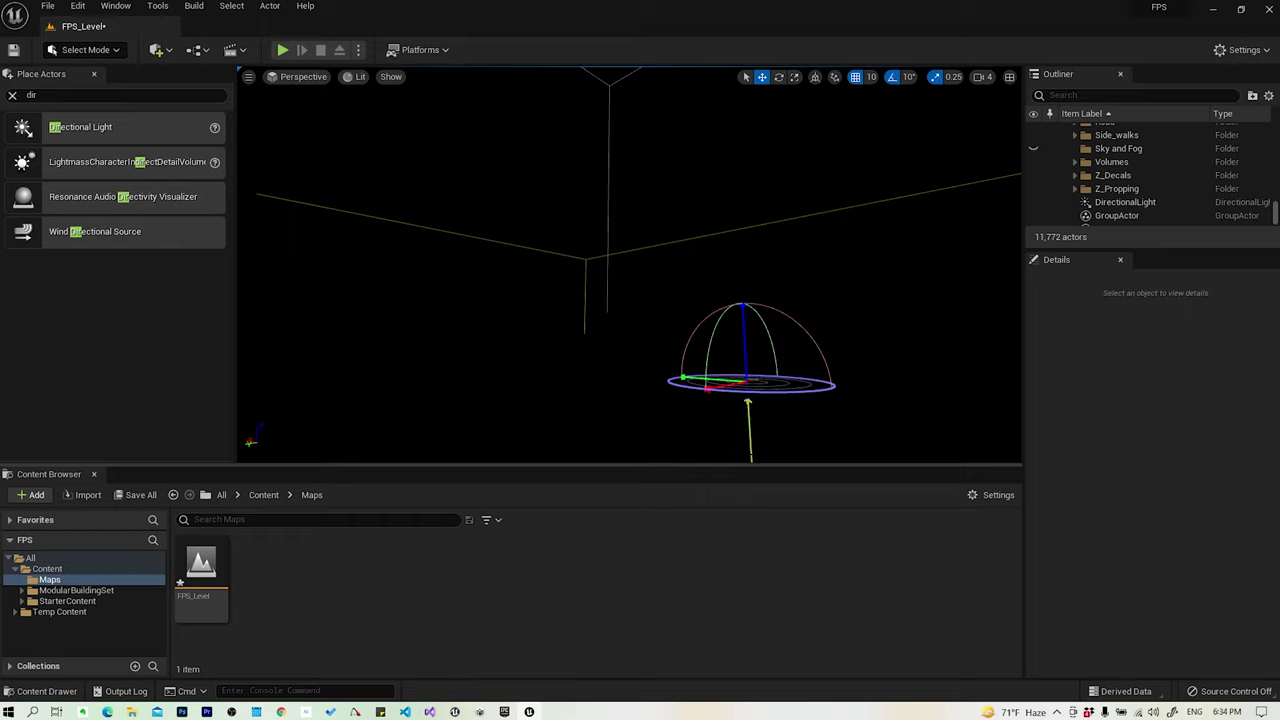
{"action": "mouse_move", "coordinate": [870, 313]}
{"action": "left_mouse_down", "text": "alt"}
{"action": "mouse_move", "coordinate": [960, 330]}
{"action": "mouse_move", "coordinate": [869, 339]}
{"action": "left_mouse_up", "text": "alt"}
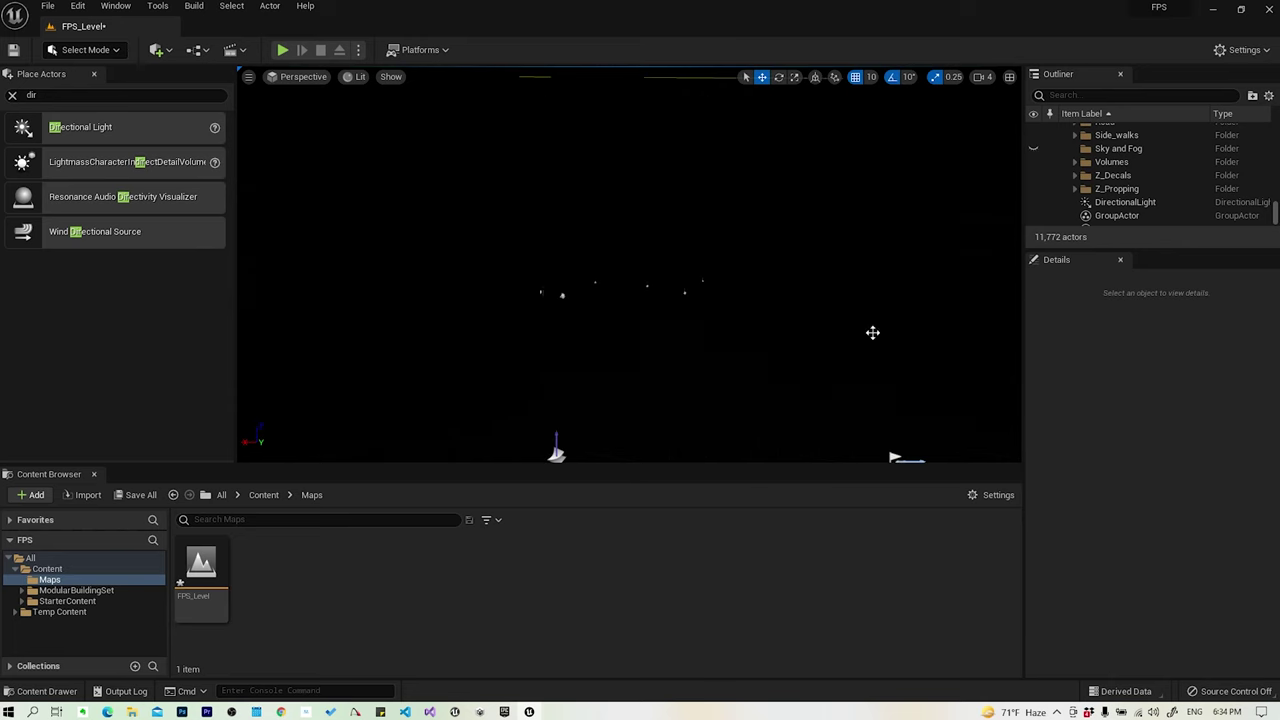
{"action": "right_click", "coordinate": [869, 339]}
{"action": "key", "text": "Escape"}
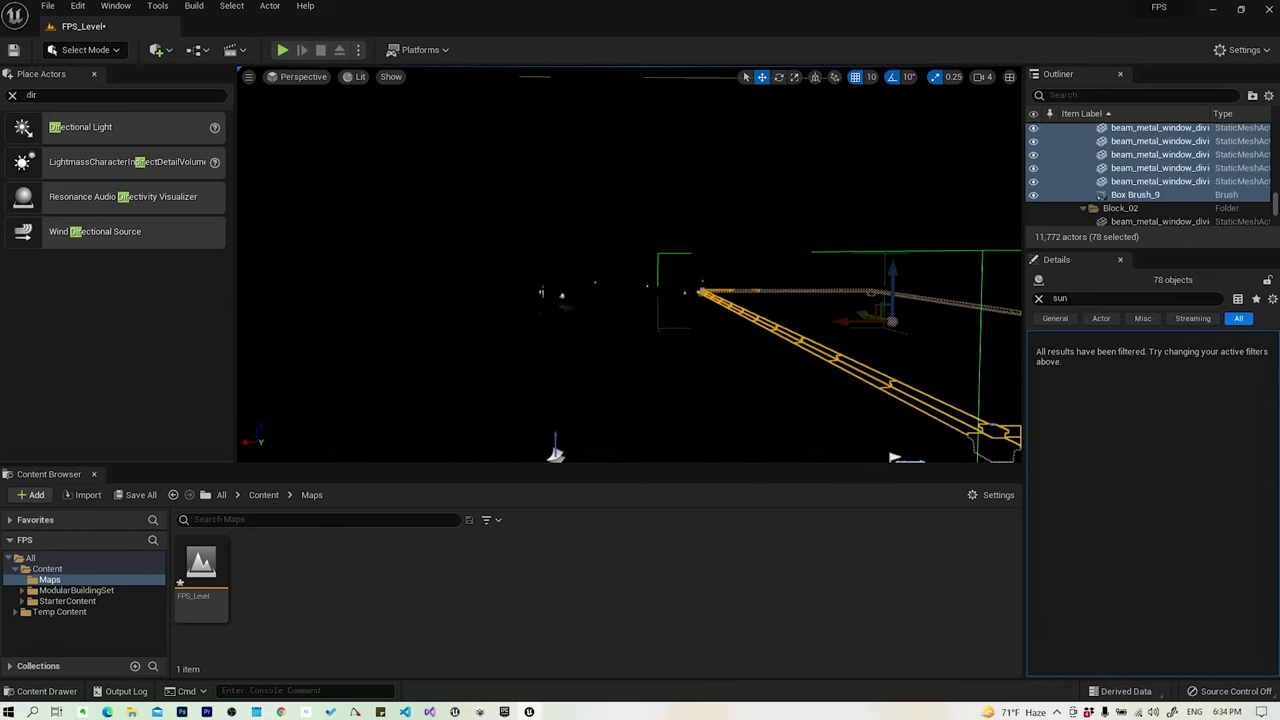
{"action": "left_click", "coordinate": [869, 339]}
{"action": "left_click_drag", "start_coordinate": [869, 339], "coordinate": [840, 330], "text": "alt"}
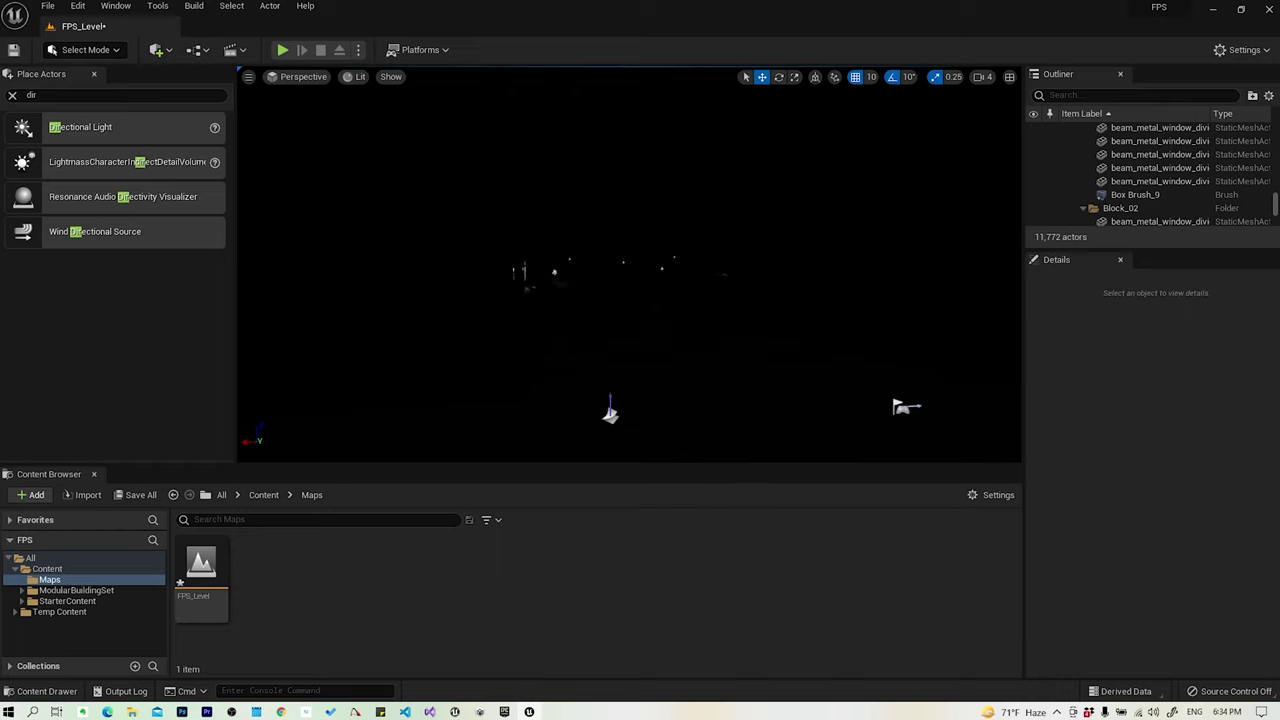
{"action": "left_click", "coordinate": [60, 95]}
{"action": "type", "text": "sky"}
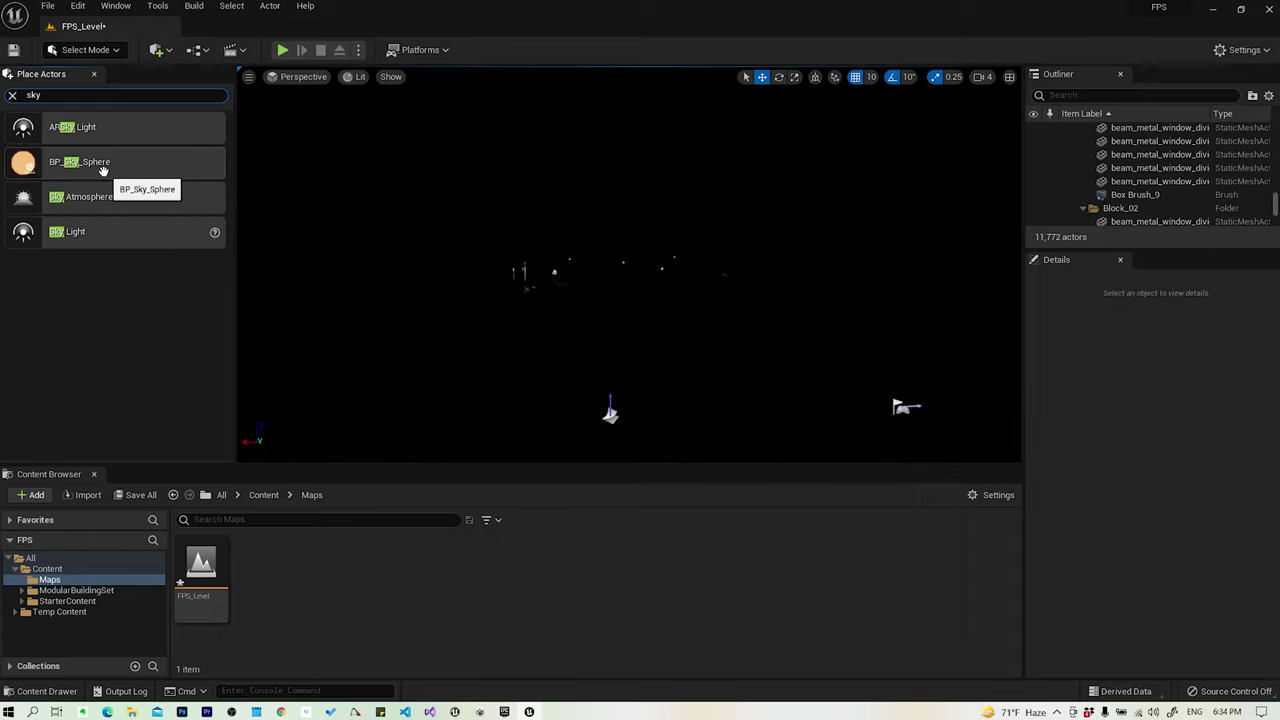
Drop a BP_Sky_Sphere into the level and look around under the new dusk sky
{"action": "left_click_drag", "start_coordinate": [103, 170], "coordinate": [353, 231]}
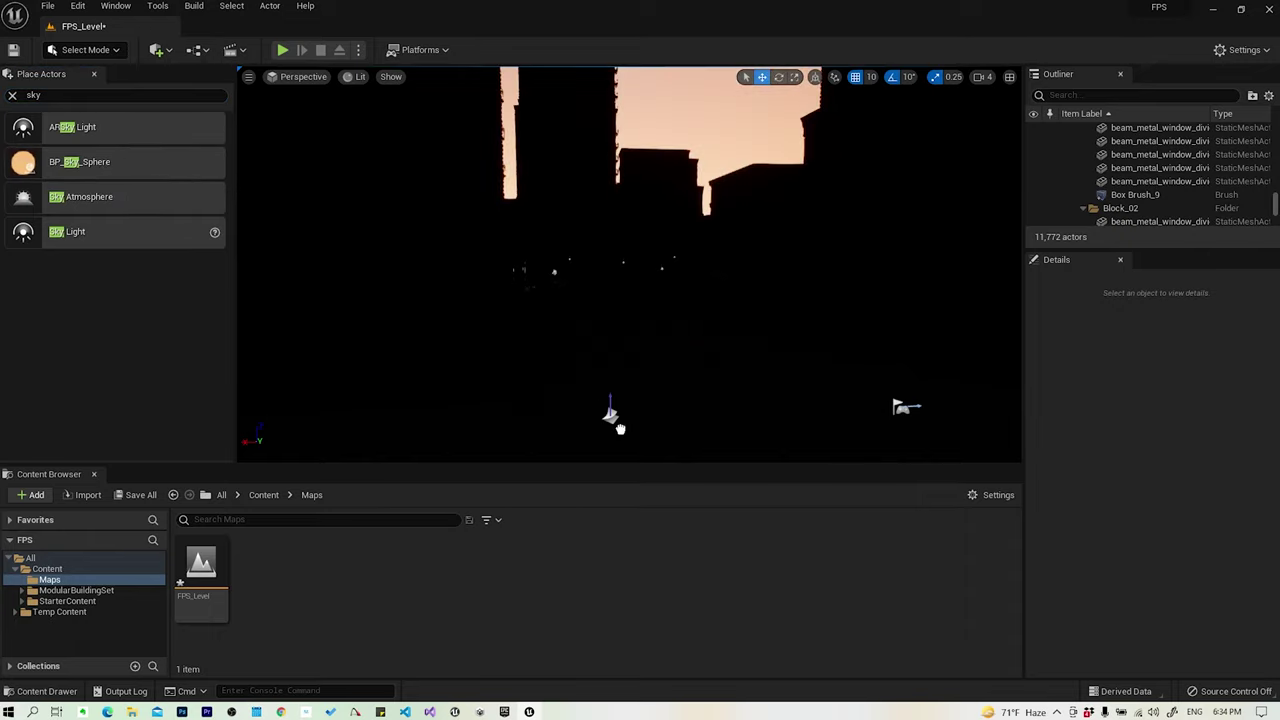
{"action": "left_click_drag", "start_coordinate": [572, 360], "coordinate": [605, 418]}
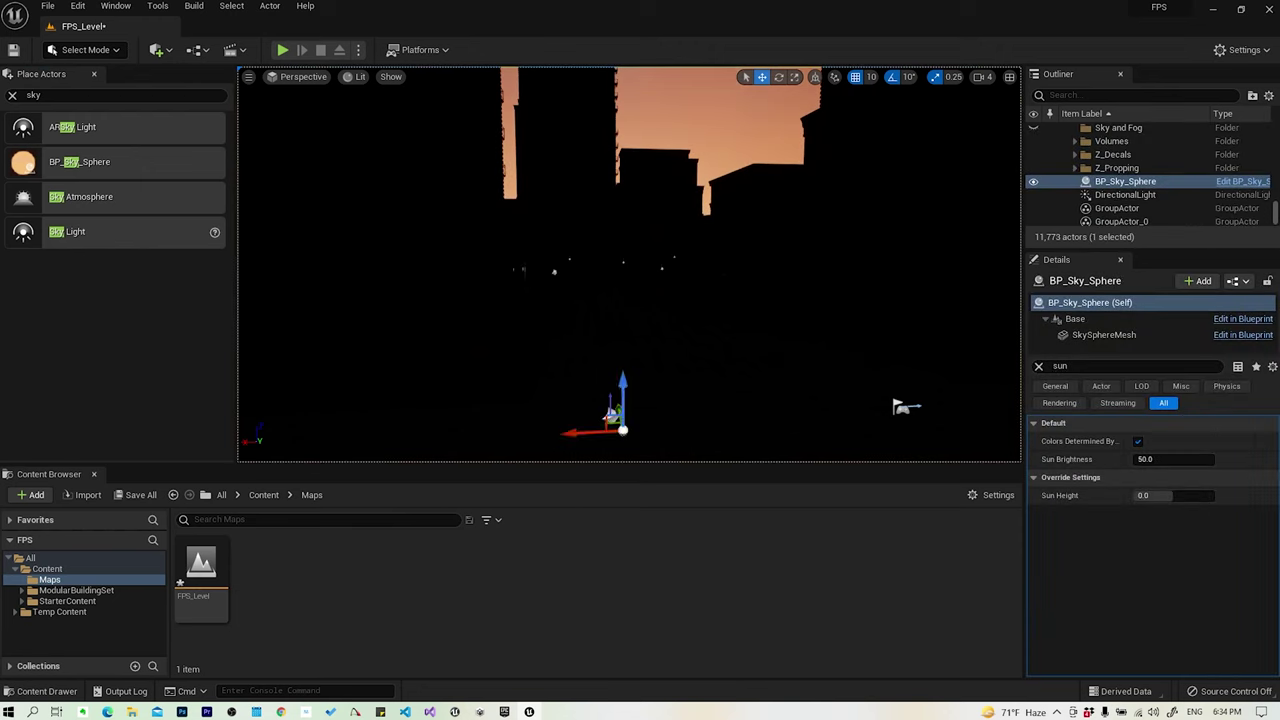
{"action": "mouse_move", "coordinate": [606, 418]}
{"action": "right_mouse_down"}
{"action": "mouse_move", "coordinate": [680, 460]}
{"action": "mouse_move", "coordinate": [680, 440]}
{"action": "right_mouse_up"}
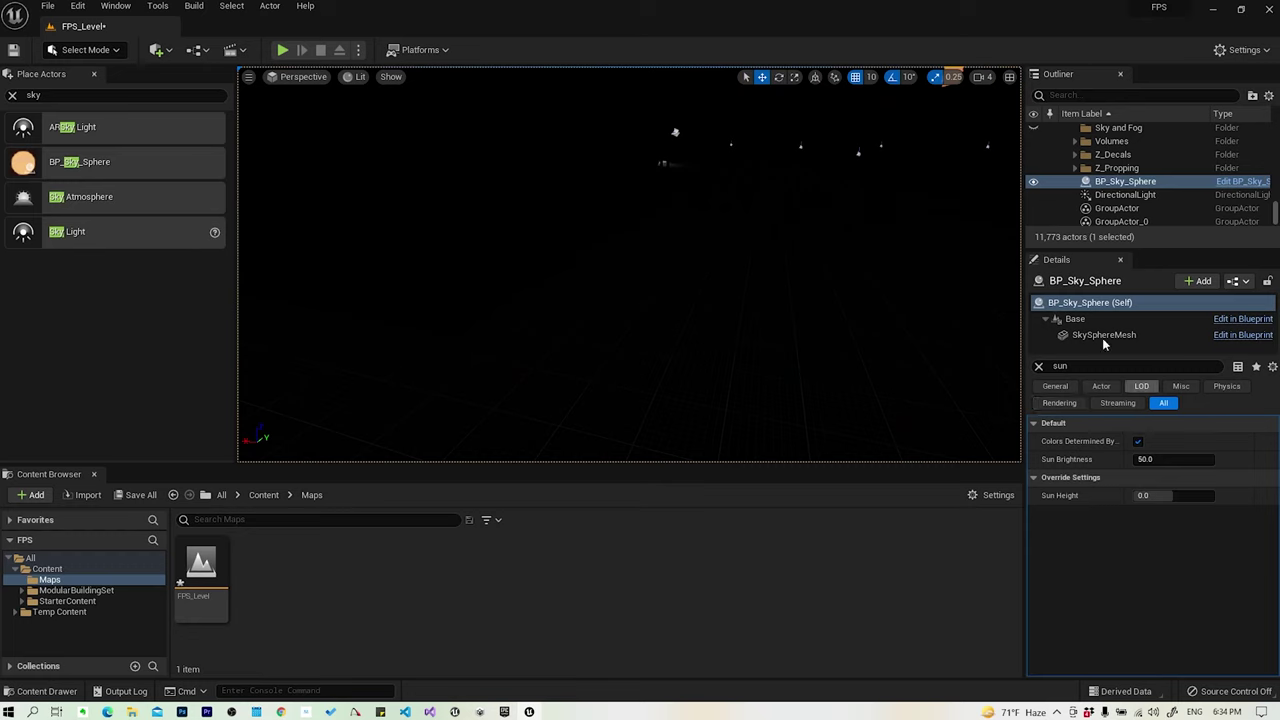
{"action": "mouse_move", "coordinate": [674, 132]}
{"action": "right_mouse_down"}
{"action": "mouse_move", "coordinate": [700, 160]}
{"action": "mouse_move", "coordinate": [700, 110]}
{"action": "right_mouse_up"}
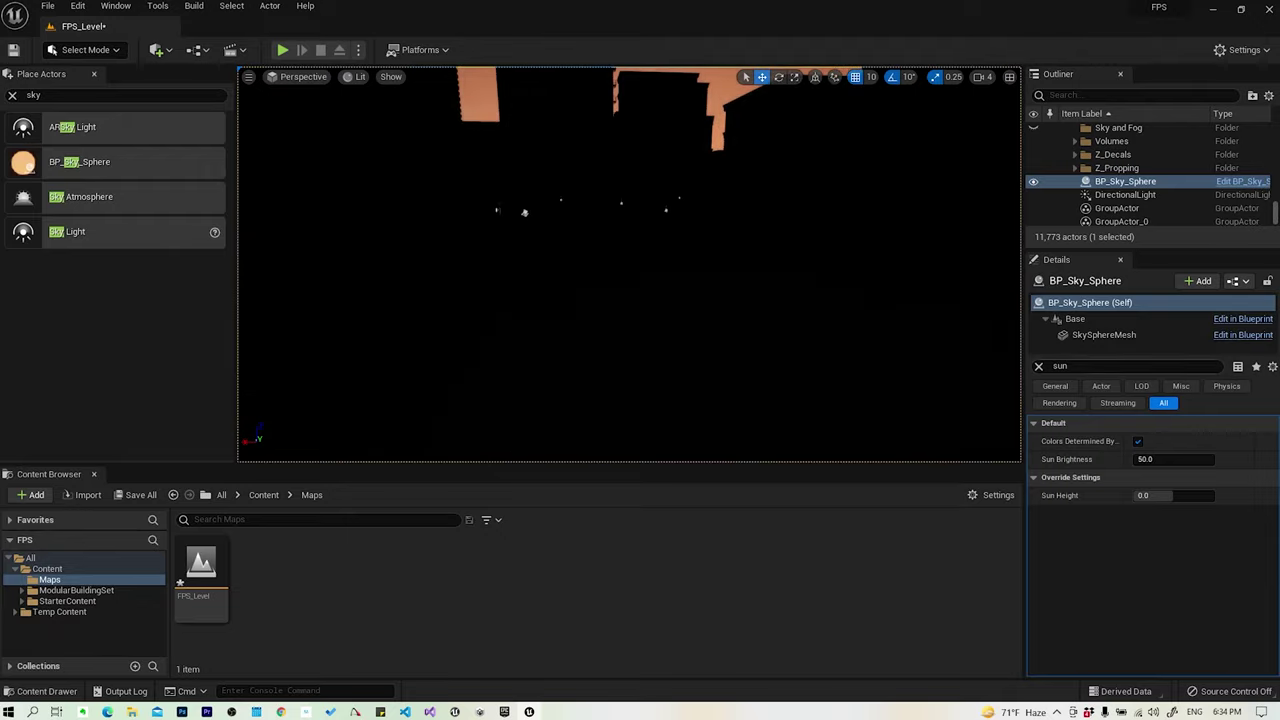
{"action": "left_click", "coordinate": [1060, 366]}
Filter the sky sphere's details for Sun Brightness and try a value of 200
{"action": "left_click", "coordinate": [1040, 366]}
{"action": "type", "text": "un"}
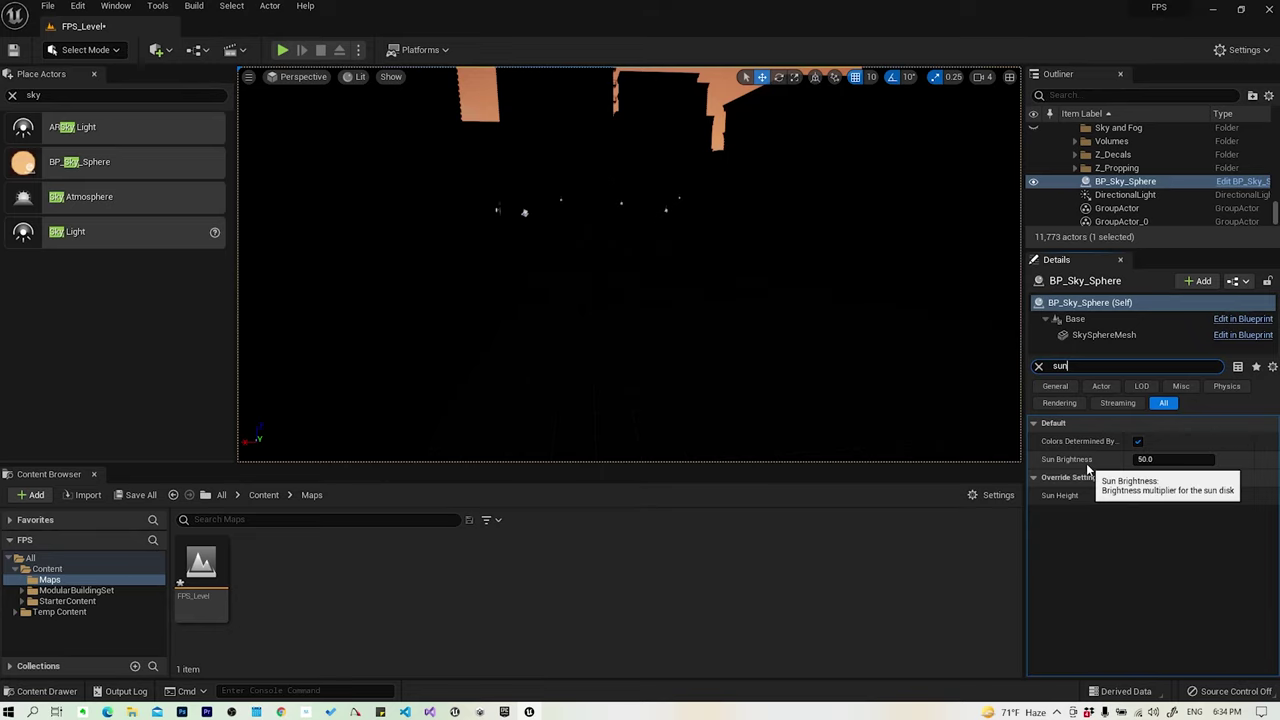
{"action": "left_click", "coordinate": [1150, 459]}
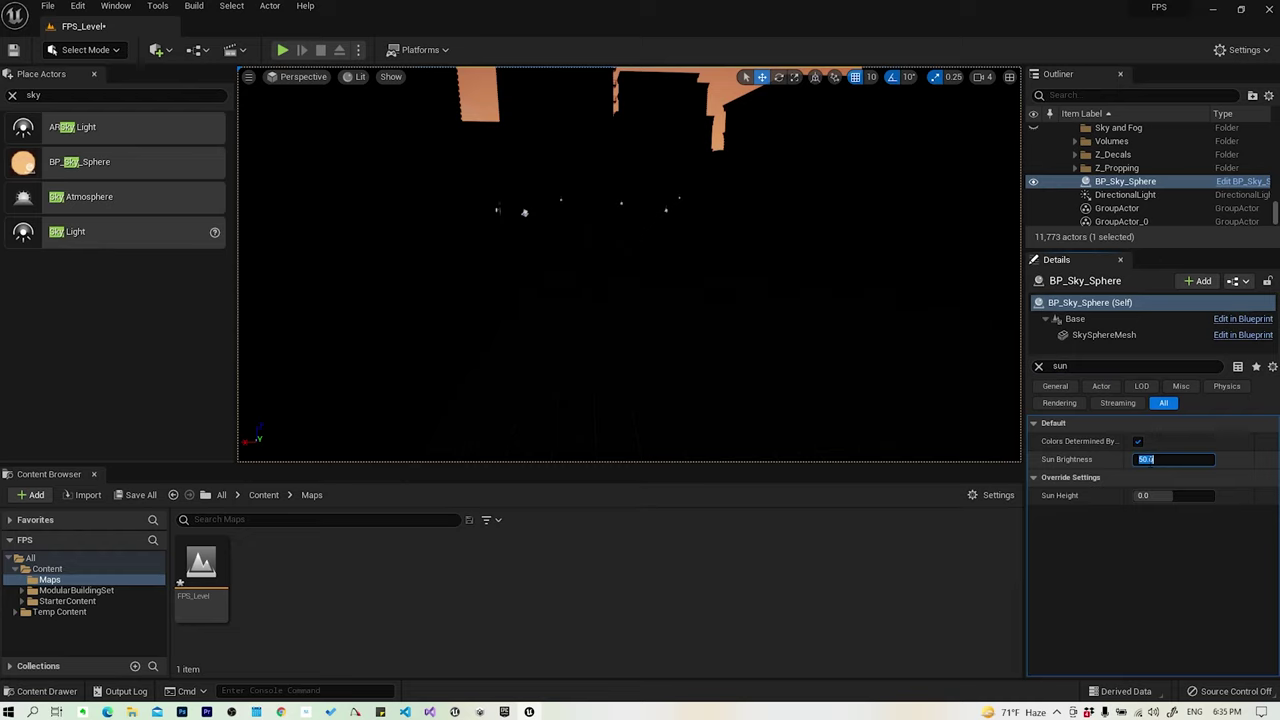
{"action": "left_click", "coordinate": [1133, 466]}
{"action": "left_click", "coordinate": [1160, 459]}
{"action": "key", "text": "Return"}
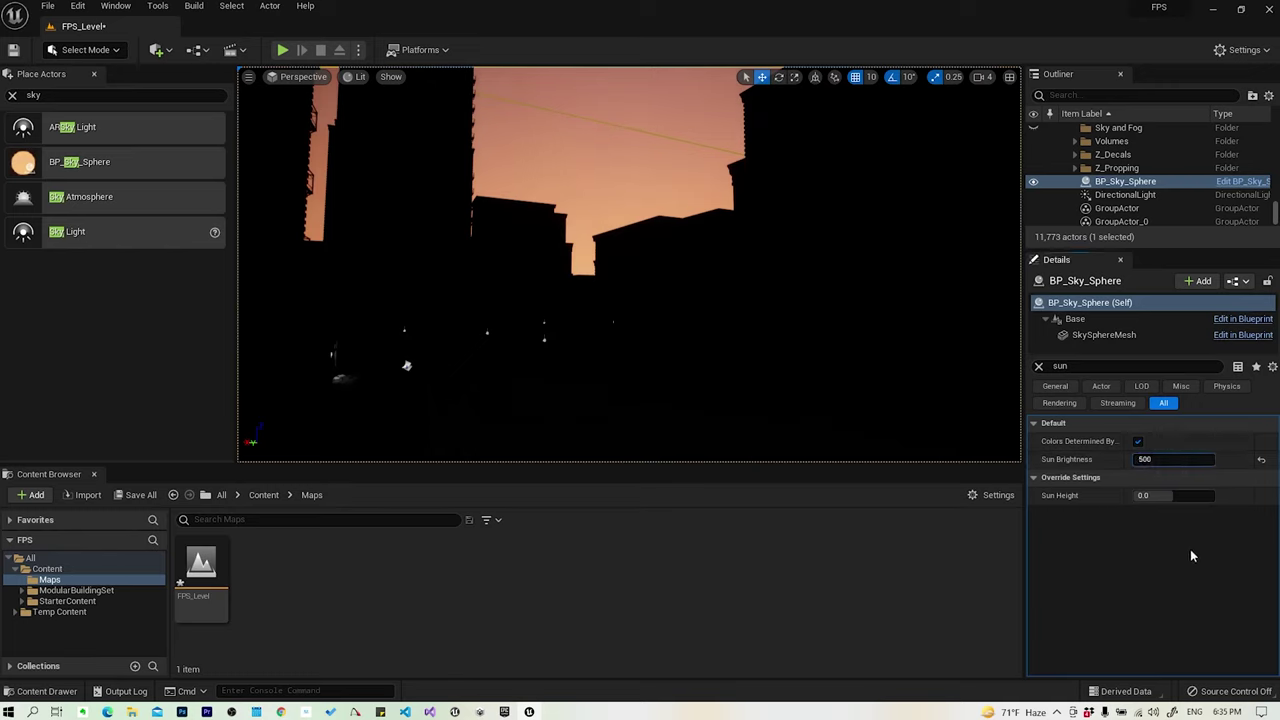
{"action": "right_click_drag", "start_coordinate": [905, 440], "coordinate": [700, 410]}
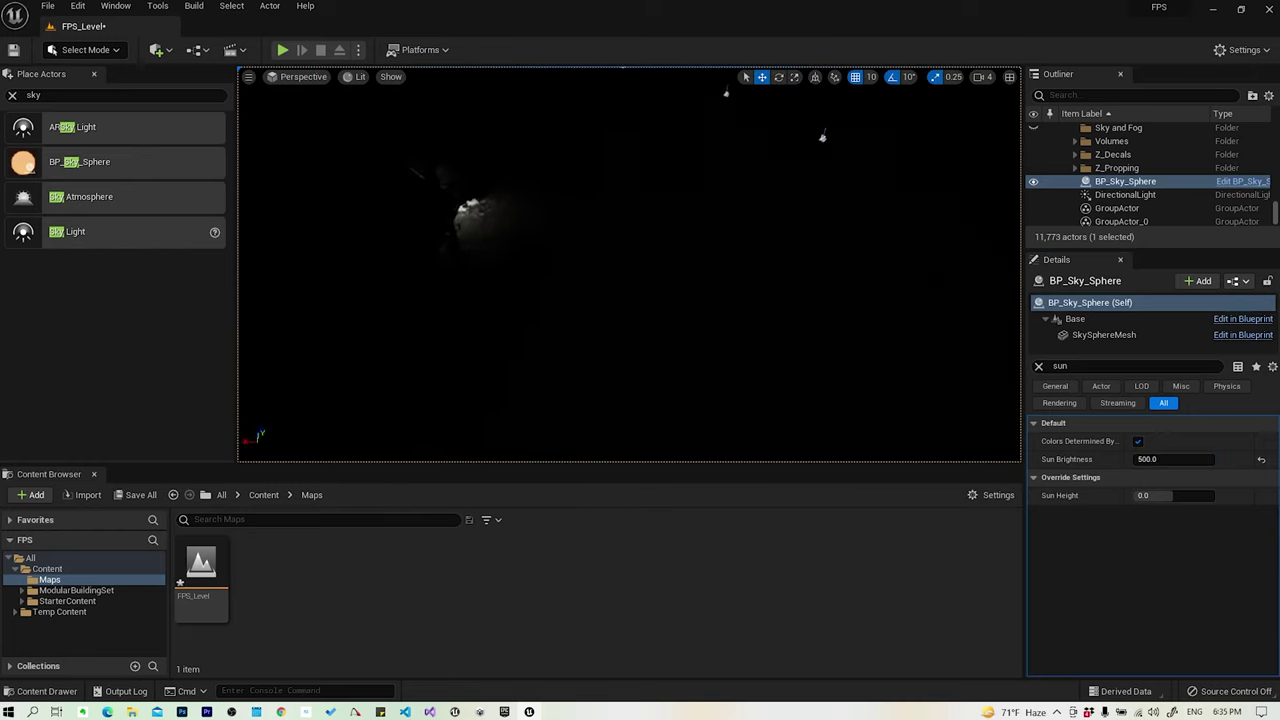
{"action": "right_click_drag", "start_coordinate": [700, 410], "coordinate": [660, 400]}
Set Sun Brightness to 0, then reselect BP_Sky_Sphere via the Outliner 'bp' filter to verify
{"action": "left_click", "coordinate": [1160, 458]}
{"action": "type", "text": "0"}
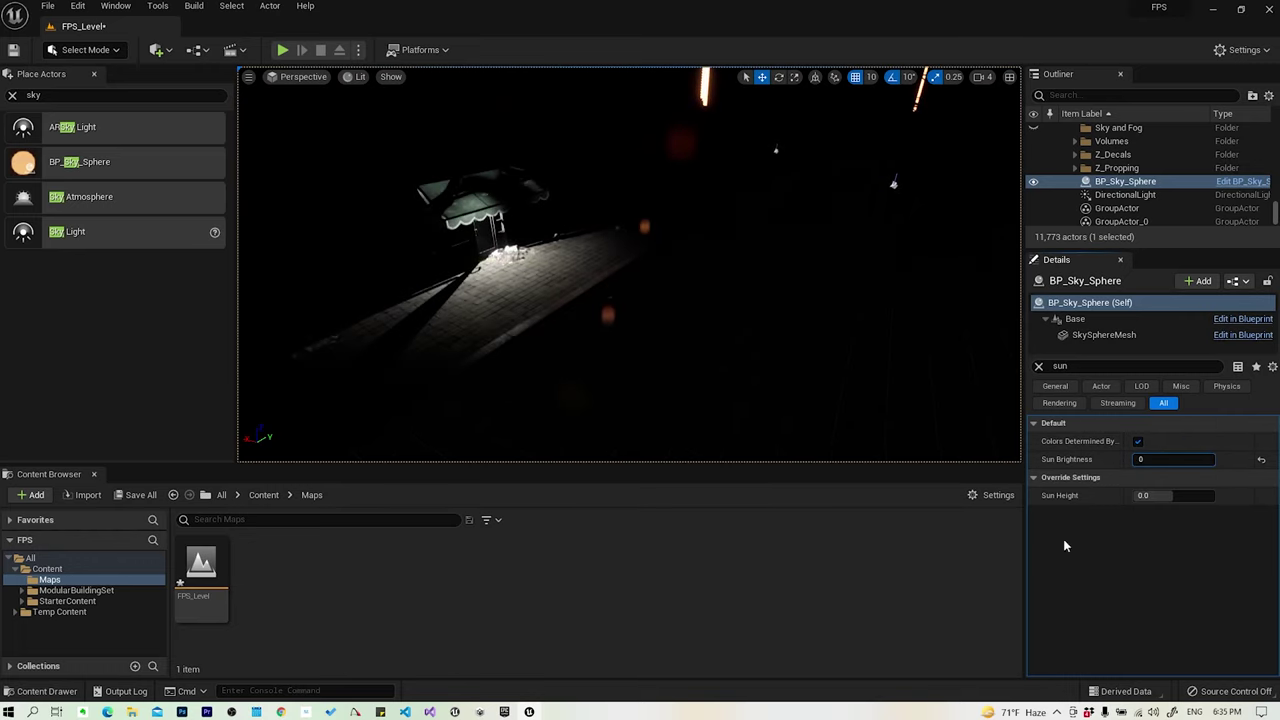
{"action": "left_click", "coordinate": [686, 259]}
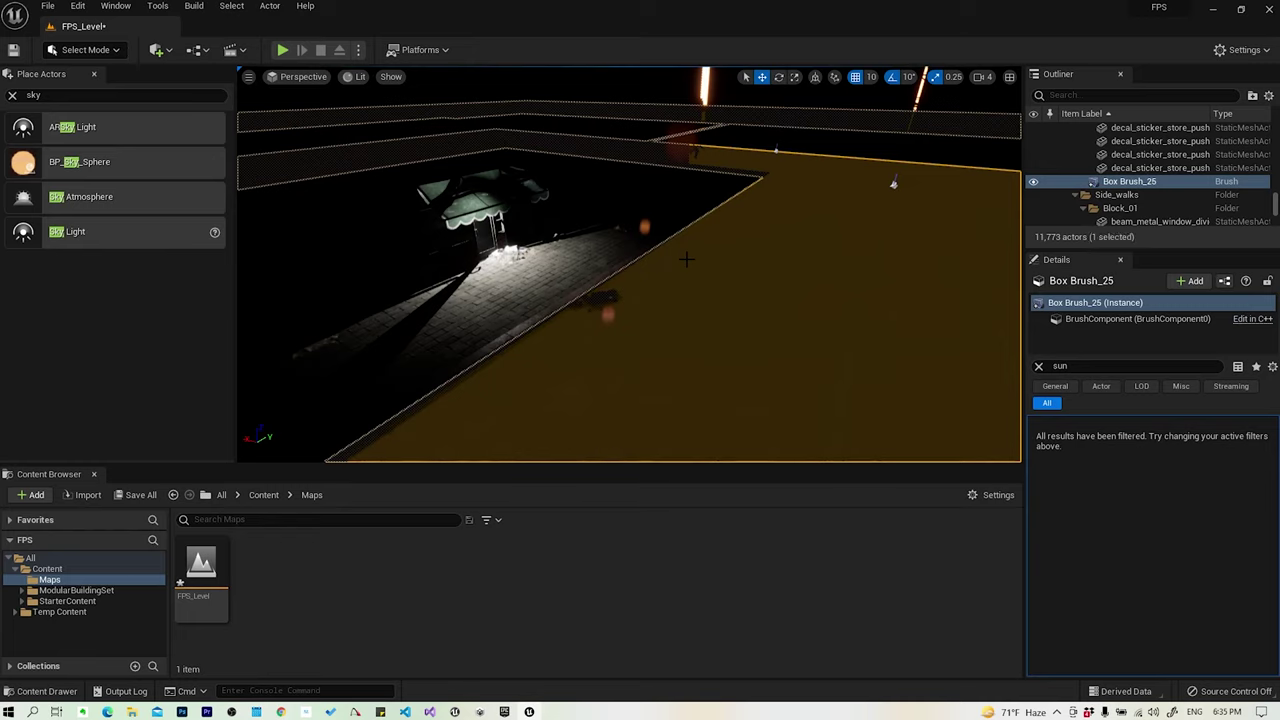
{"action": "left_click", "coordinate": [601, 346]}
{"action": "key", "text": "Escape"}
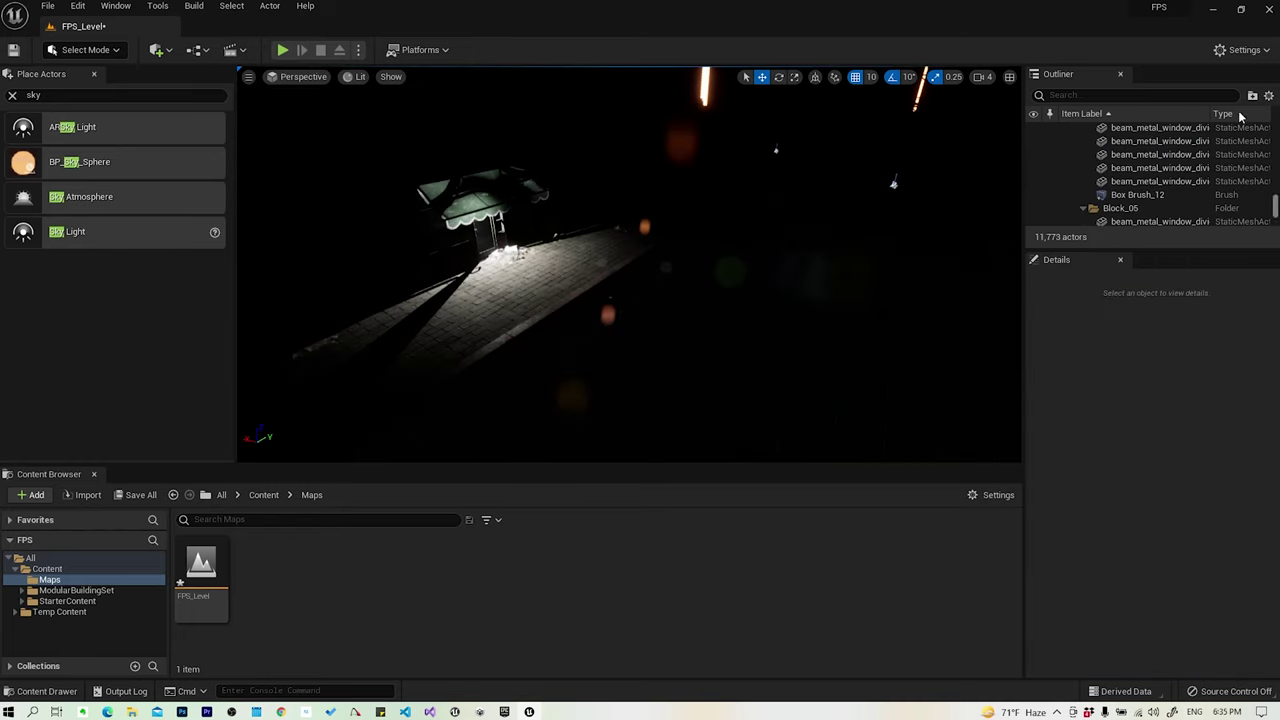
{"action": "left_click", "coordinate": [1158, 100]}
{"action": "type", "text": "b"}
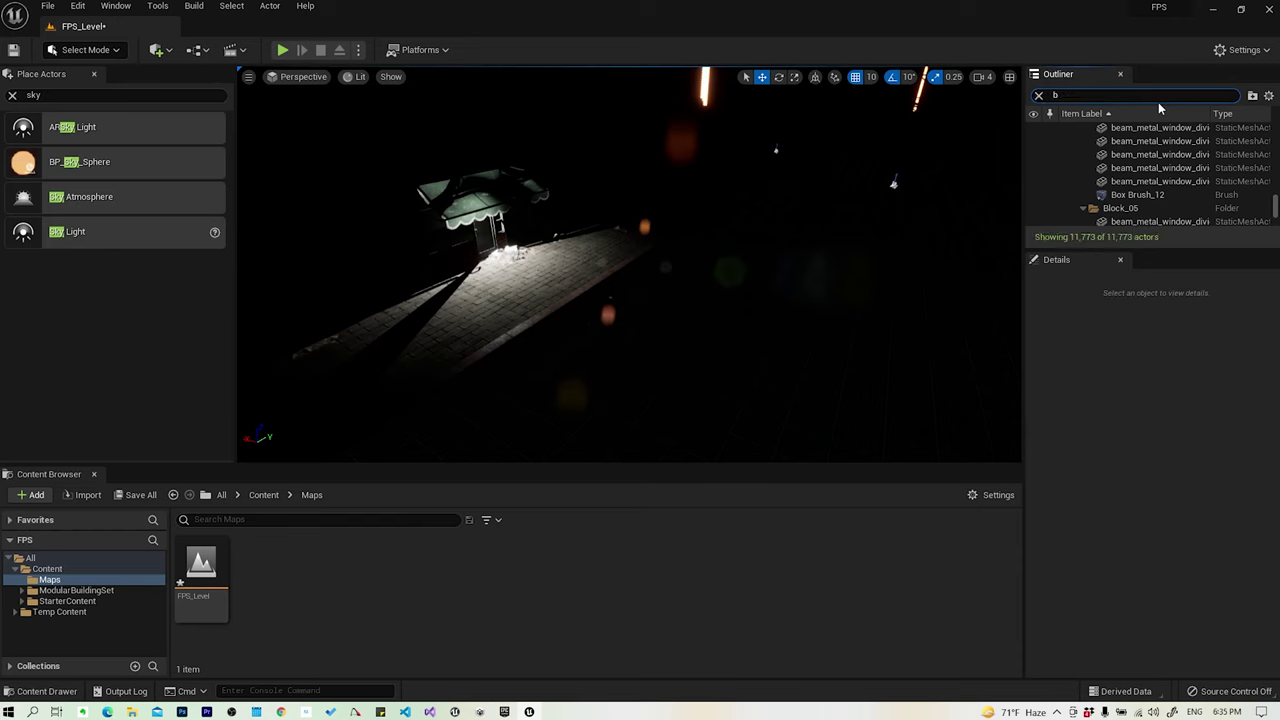
{"action": "type", "text": "p"}
{"action": "left_click", "coordinate": [1150, 143]}
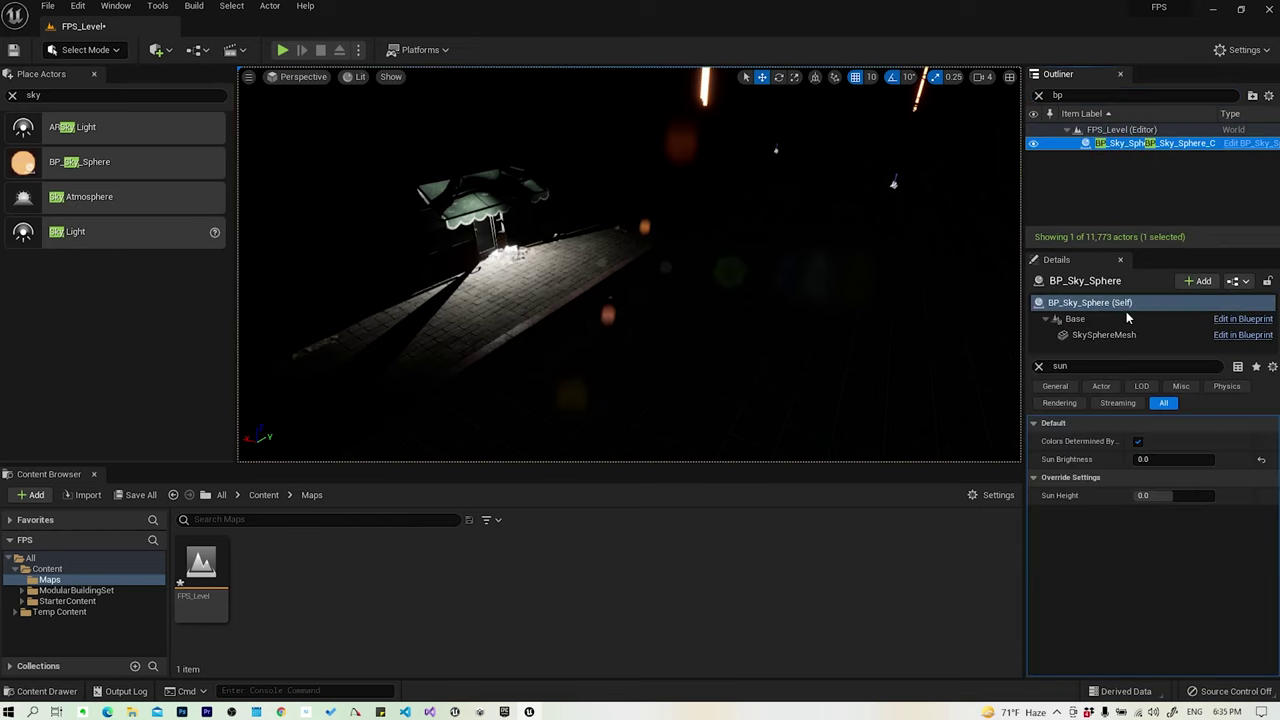
{"action": "left_click", "coordinate": [1142, 459]}
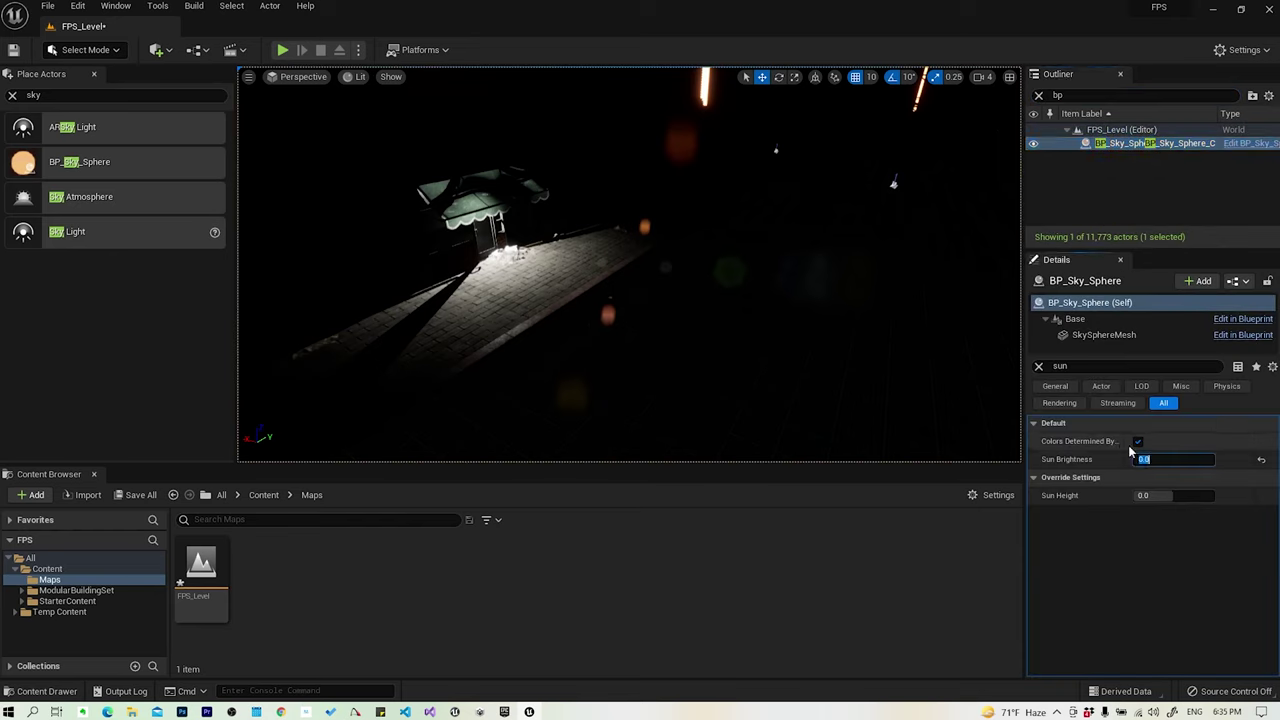
{"action": "right_click_drag", "start_coordinate": [705, 267], "coordinate": [705, 230]}
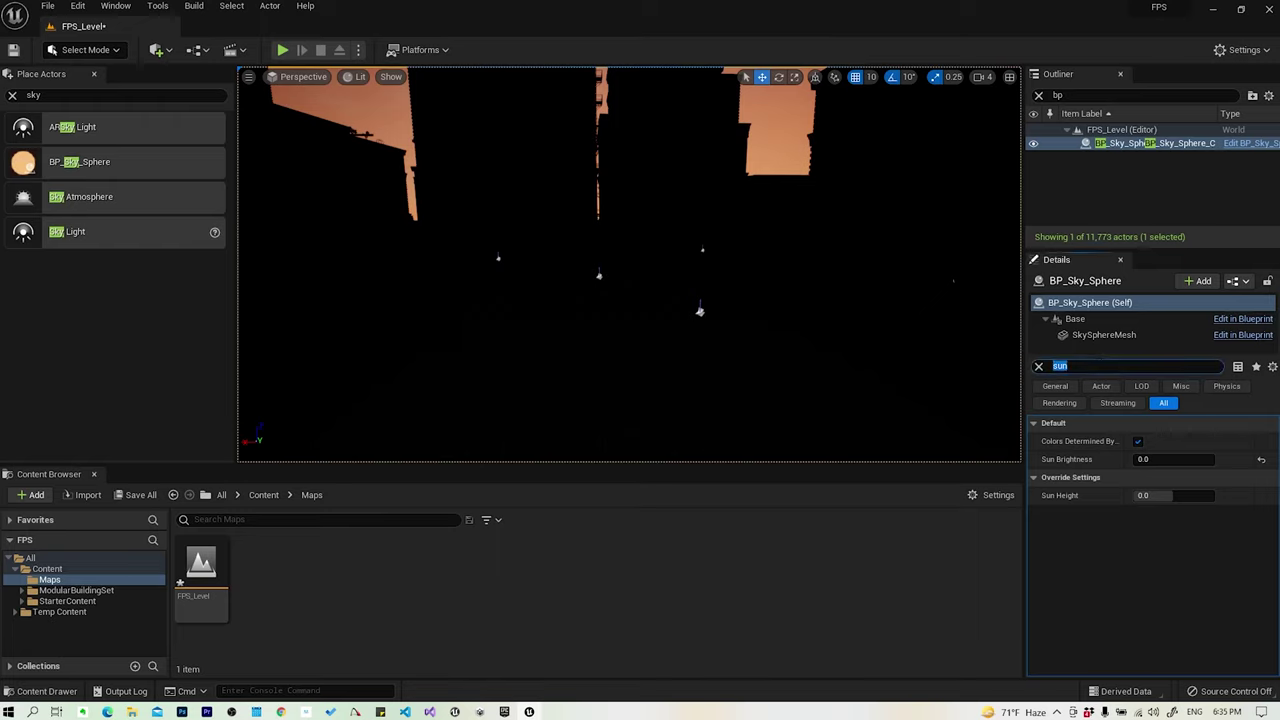
Filter details by 'cloud' and set Cloud Opacity to 2.5
{"action": "type", "text": "cloud"}
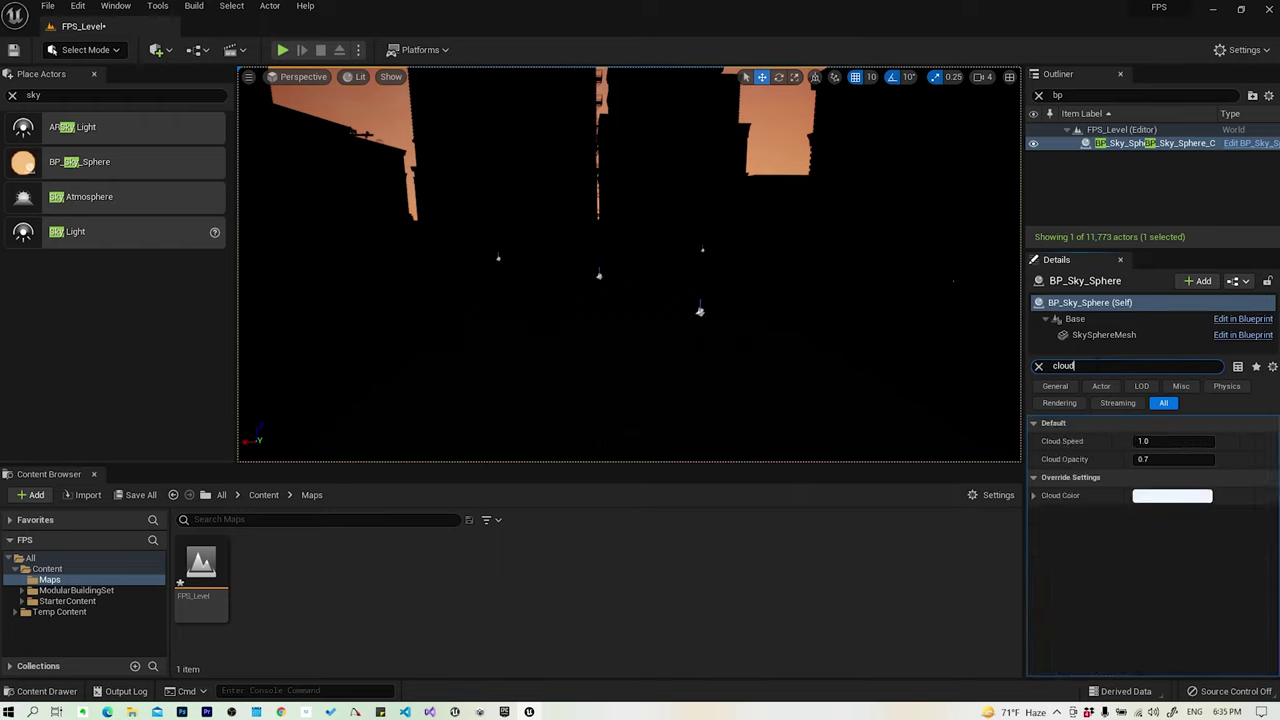
{"action": "right_click_drag", "start_coordinate": [802, 158], "coordinate": [790, 110]}
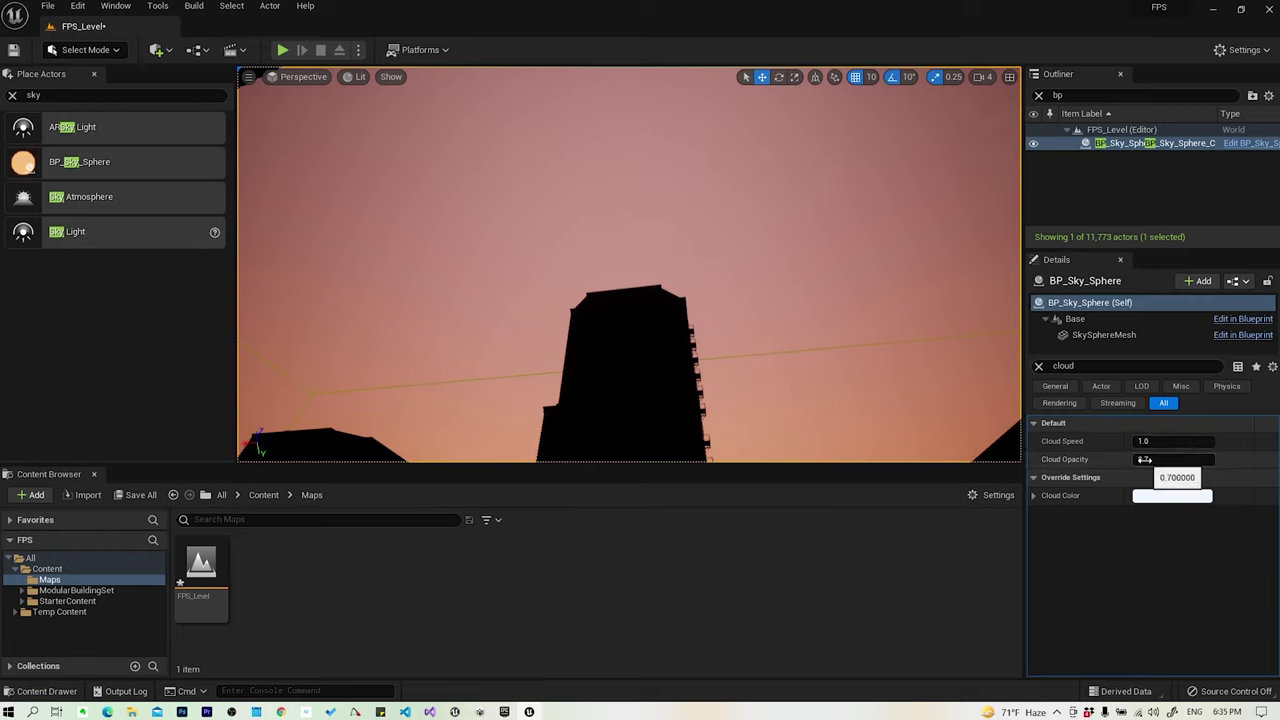
{"action": "left_click", "coordinate": [1140, 461]}
{"action": "right_click_drag", "start_coordinate": [917, 404], "coordinate": [930, 400]}
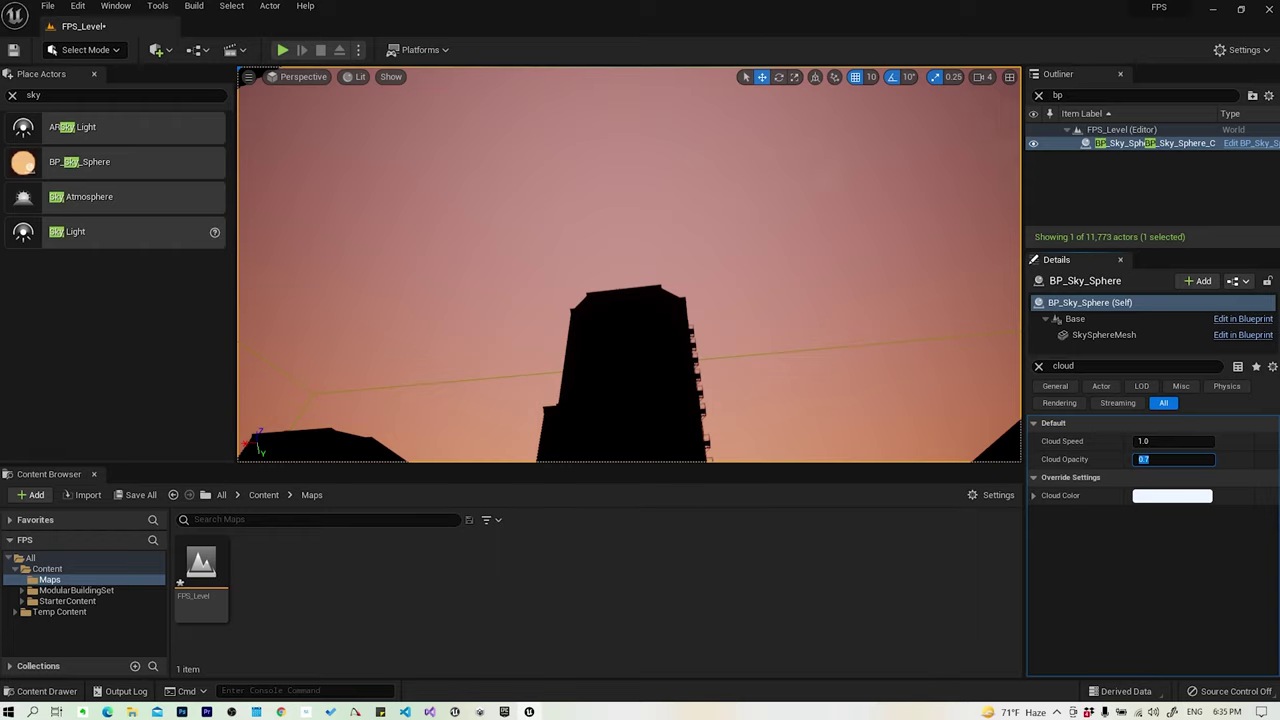
{"action": "left_click_drag", "start_coordinate": [1146, 459], "coordinate": [1210, 459]}
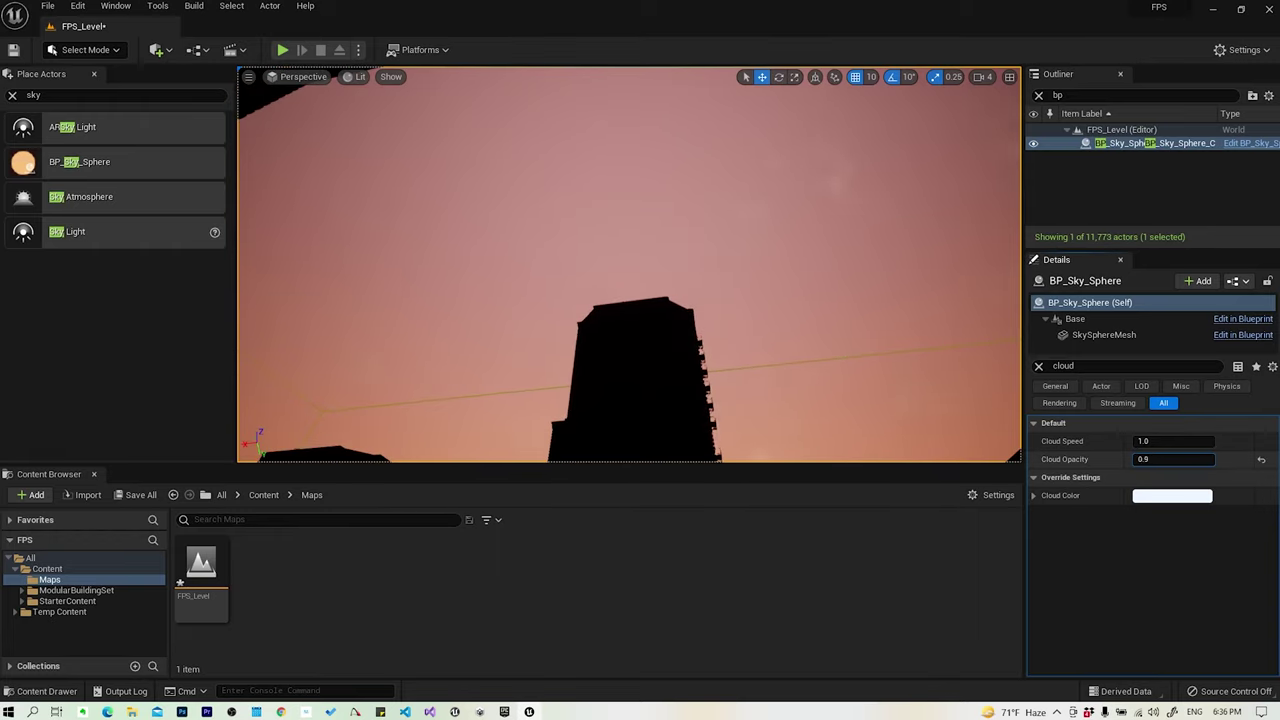
{"action": "mouse_move", "coordinate": [1175, 459]}
{"action": "left_mouse_down"}
{"action": "mouse_move", "coordinate": [1215, 459]}
{"action": "mouse_move", "coordinate": [1155, 459]}
{"action": "left_mouse_up"}
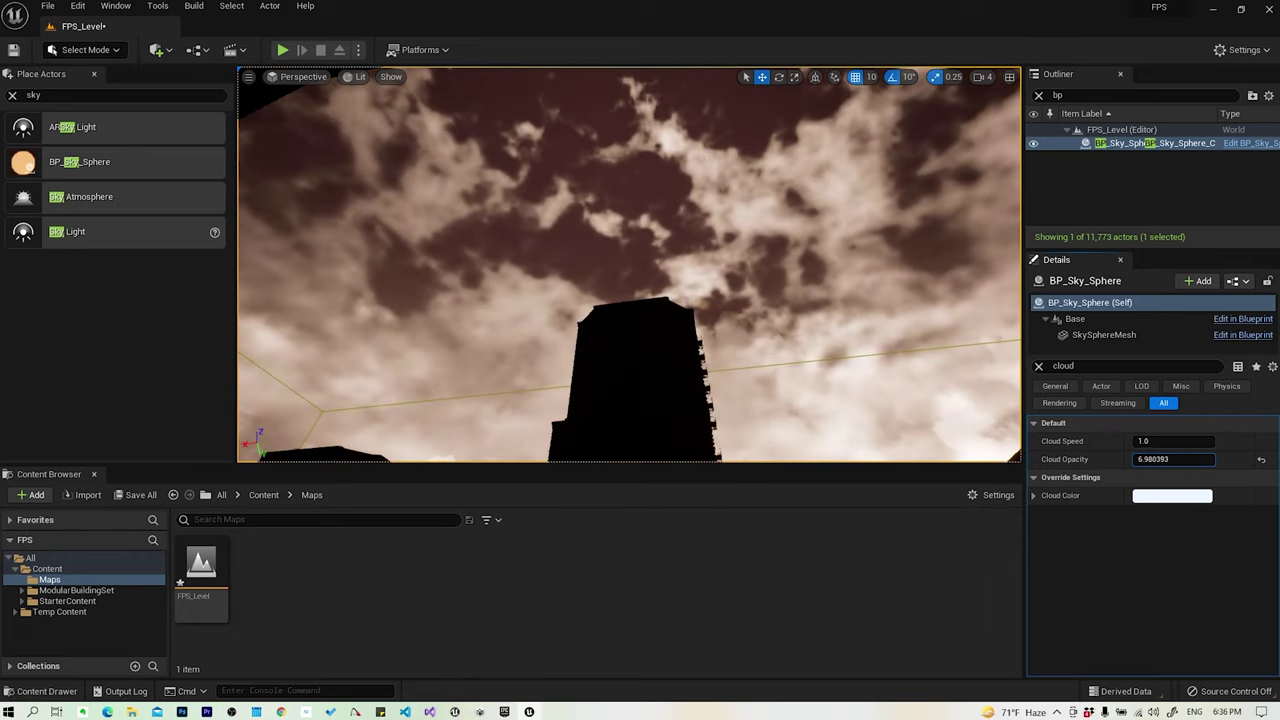
{"action": "left_click", "coordinate": [1150, 459]}
{"action": "type", "text": "2.5"}
{"action": "key", "text": "Return"}
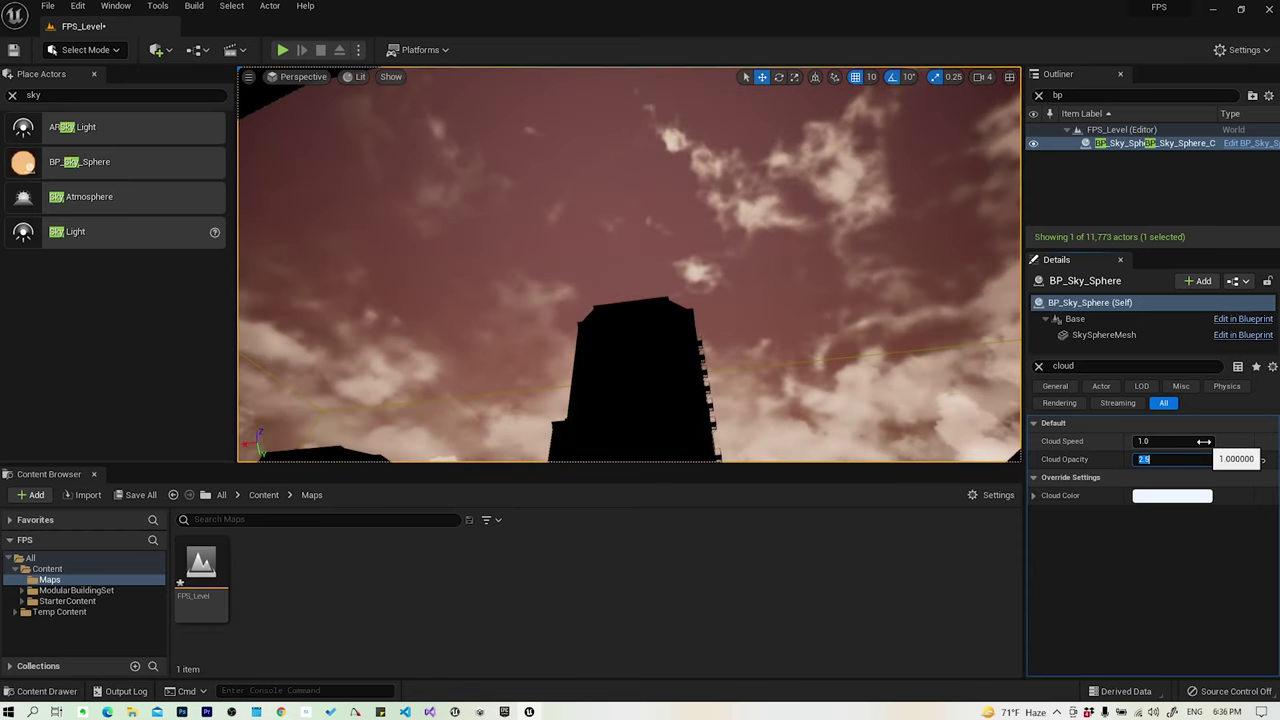
Set Cloud Speed to 5 after first trying 10
{"action": "left_click", "coordinate": [1145, 441]}
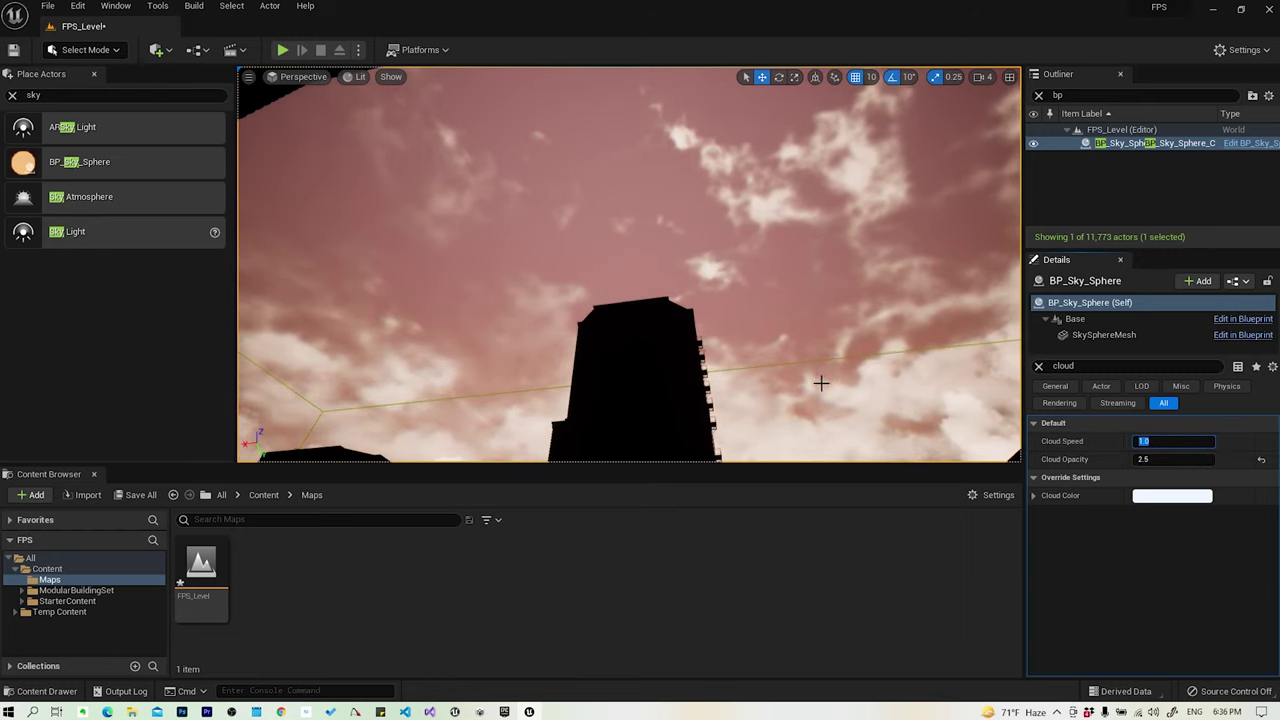
{"action": "type", "text": "10"}
{"action": "key", "text": "Return"}
{"action": "left_click", "coordinate": [1166, 456]}
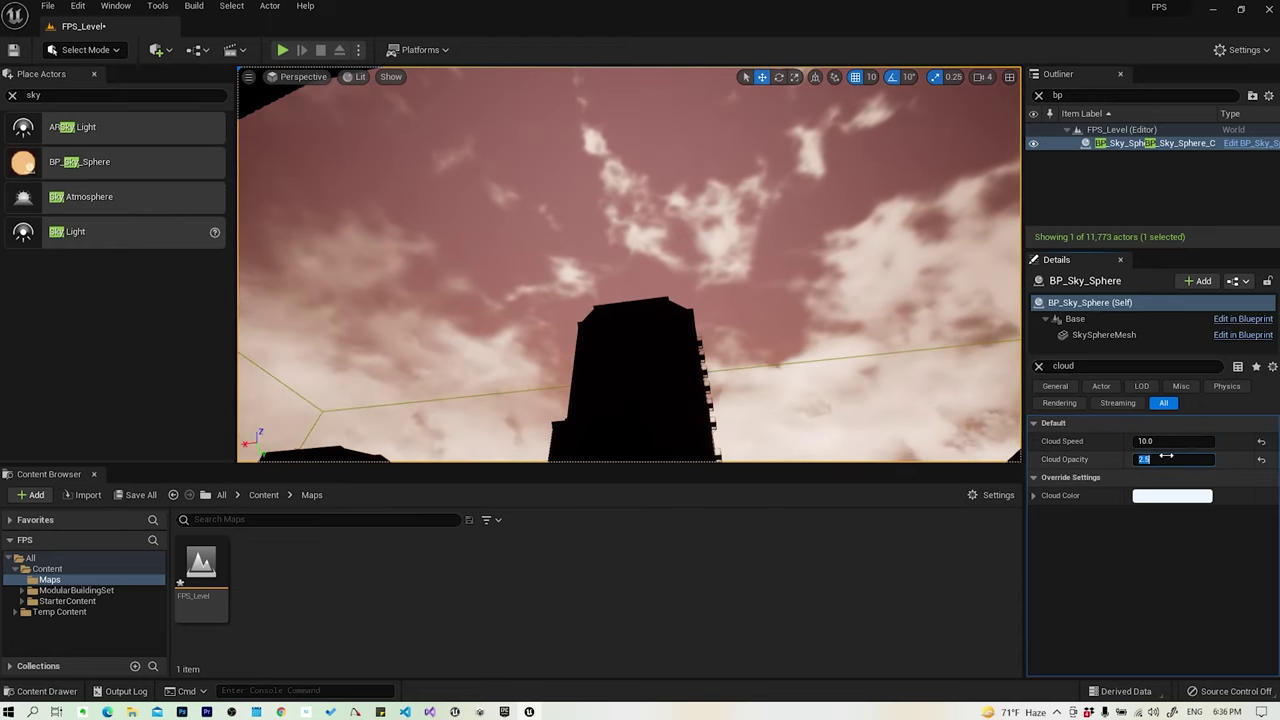
{"action": "key", "text": "shift+Tab"}
{"action": "type", "text": "5"}
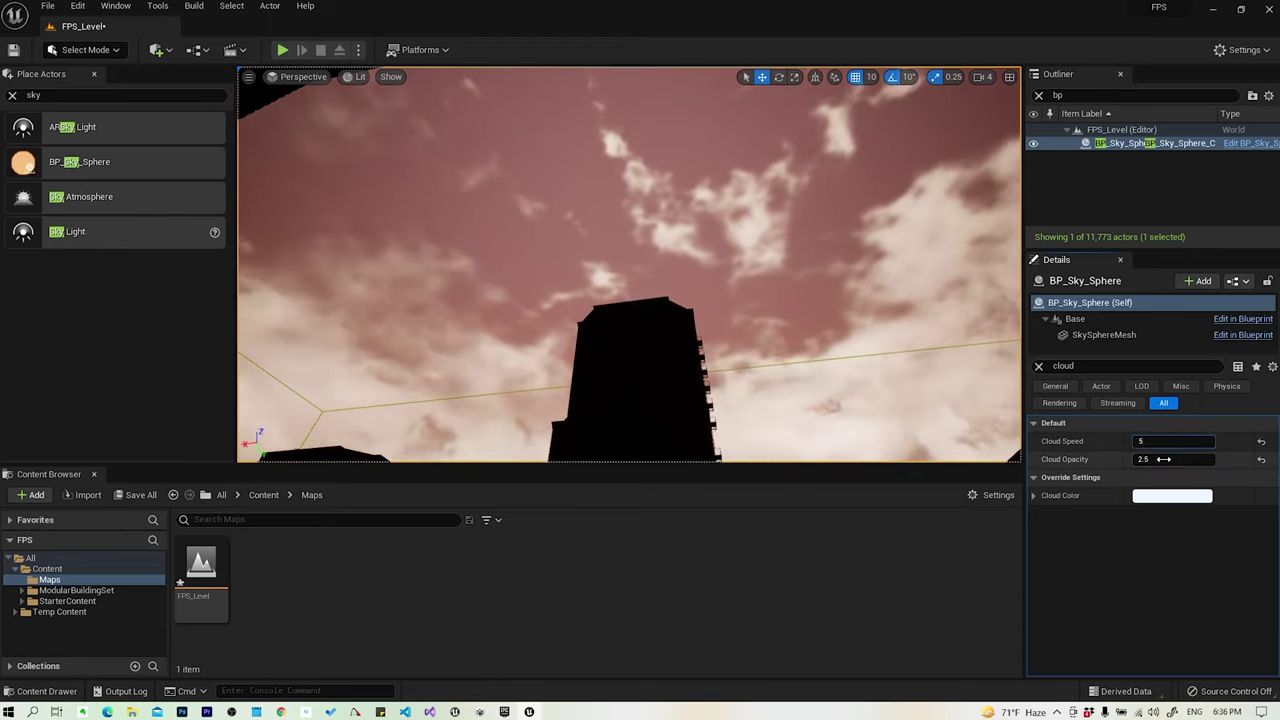
{"action": "key", "text": "Return"}
{"action": "mouse_move", "coordinate": [723, 289]}
{"action": "right_mouse_down"}
{"action": "mouse_move", "coordinate": [885, 433]}
{"action": "mouse_move", "coordinate": [885, 300]}
{"action": "right_mouse_up"}
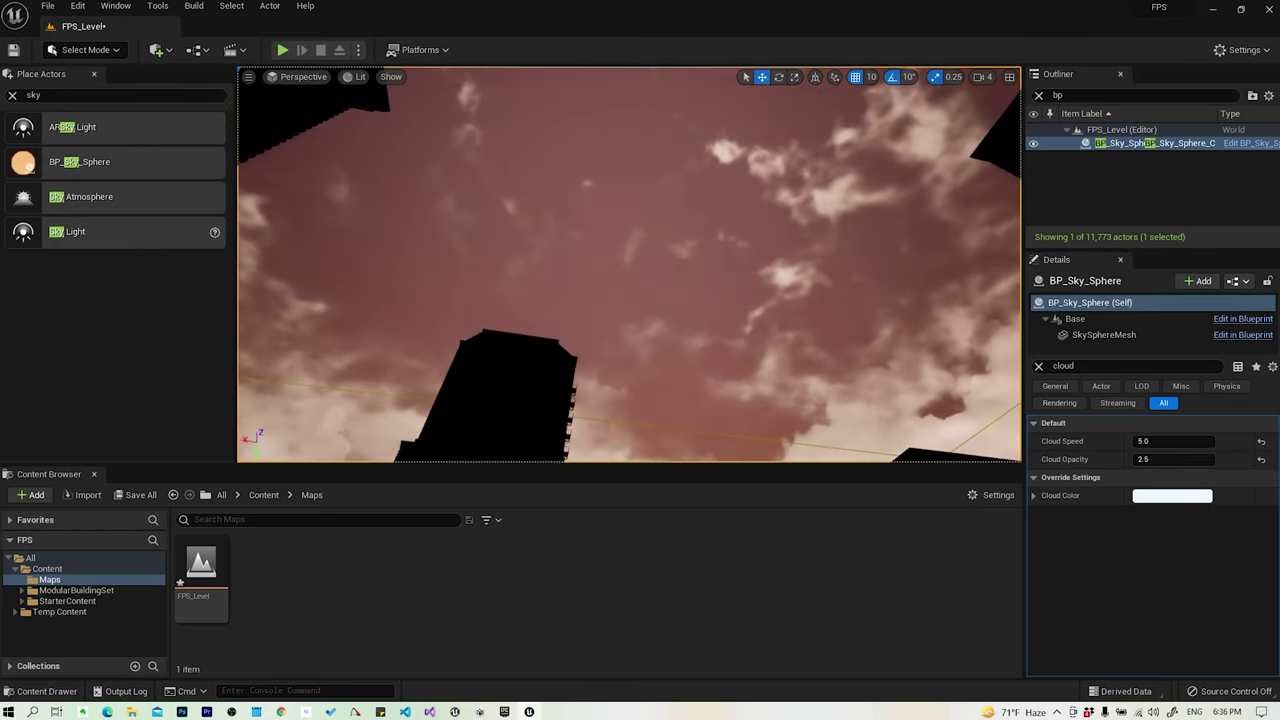
{"action": "right_click_drag", "start_coordinate": [885, 300], "coordinate": [885, 433]}
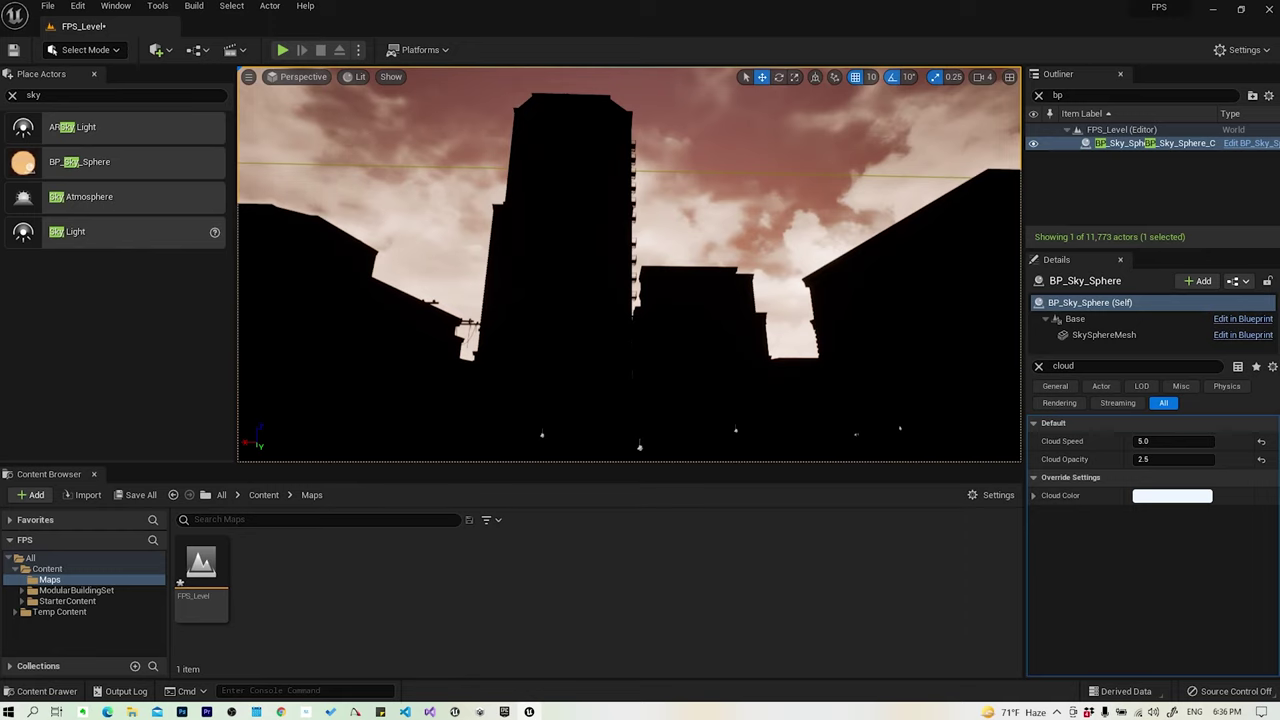
Filter details by 'sun' and drag the sky's Sun Brightness upward
{"action": "left_click", "coordinate": [1100, 366]}
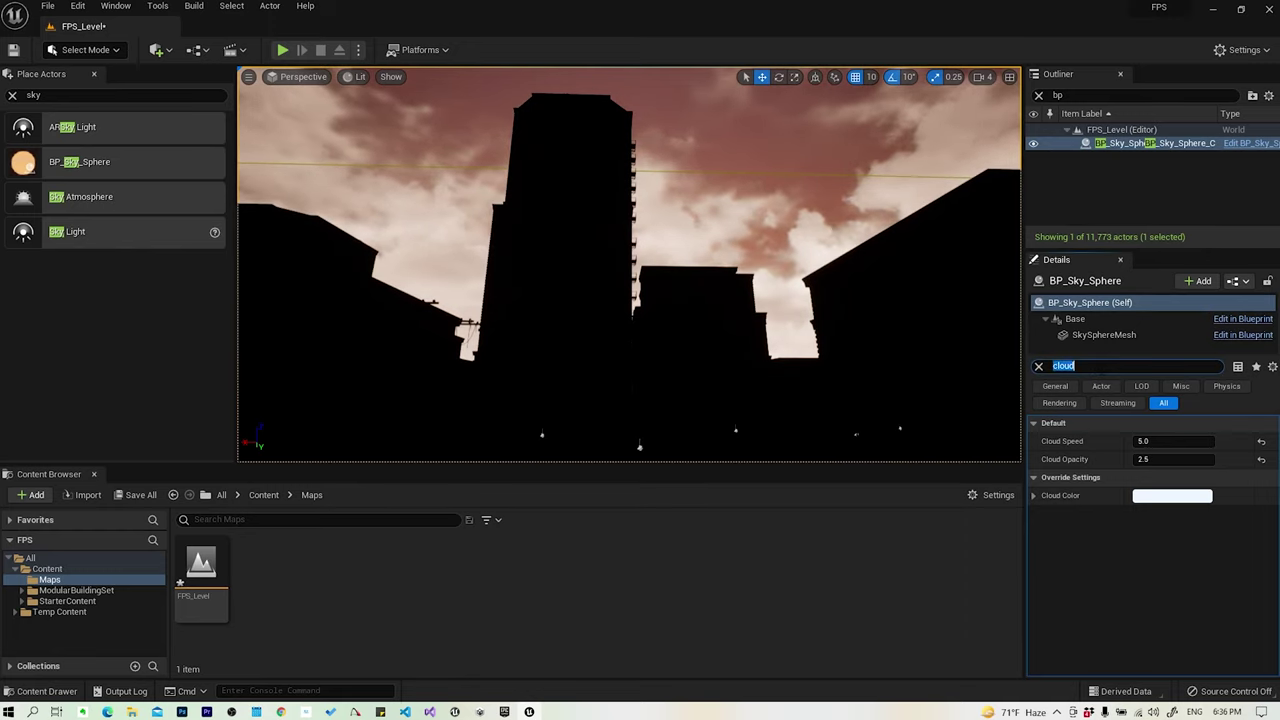
{"action": "type", "text": "sun"}
{"action": "left_click_drag", "start_coordinate": [1159, 453], "coordinate": [1200, 453]}
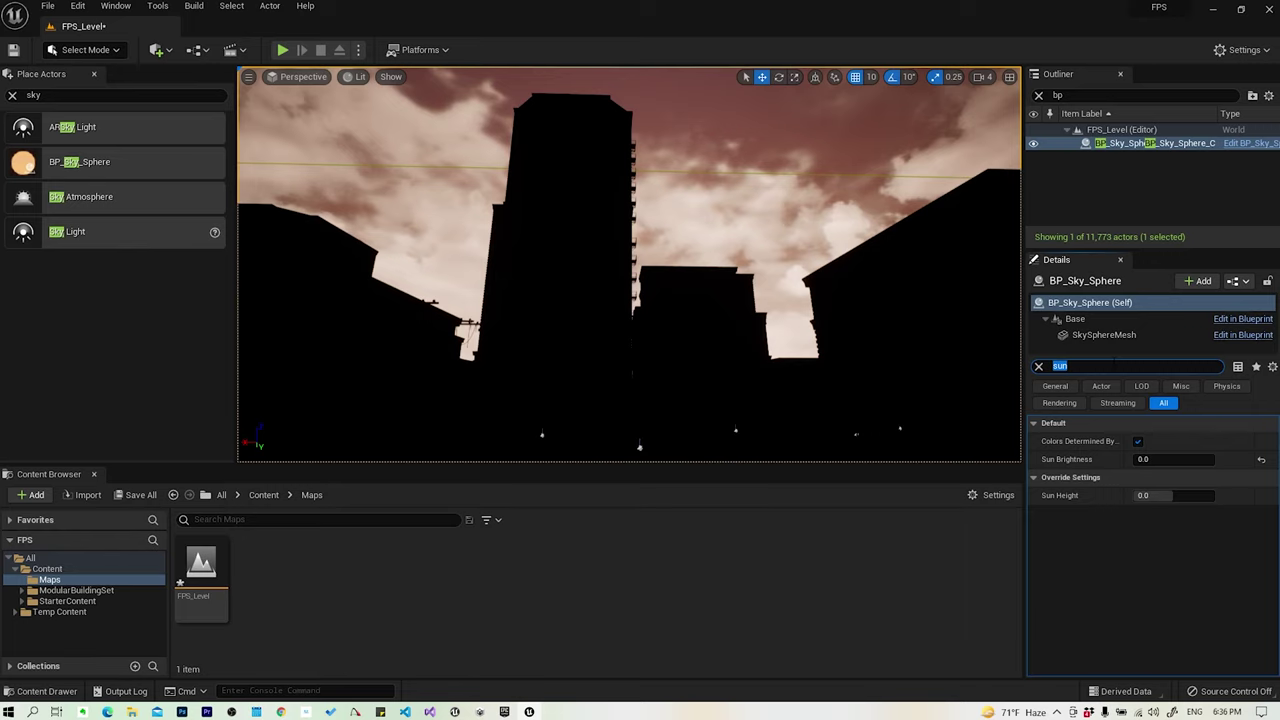
Assign DirectionalLight as the sky sphere's Directional Light Actor via a 'dir' details search
{"action": "type", "text": "clou"}
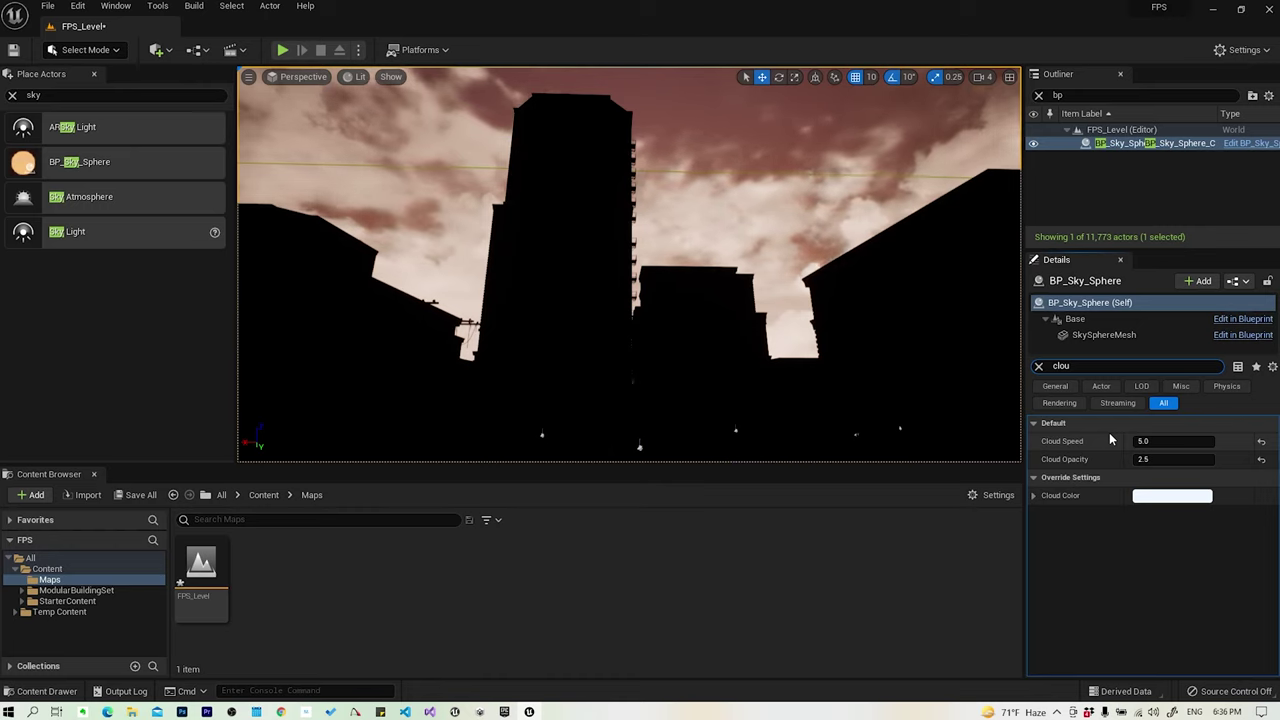
{"action": "key", "text": "ctrl+a"}
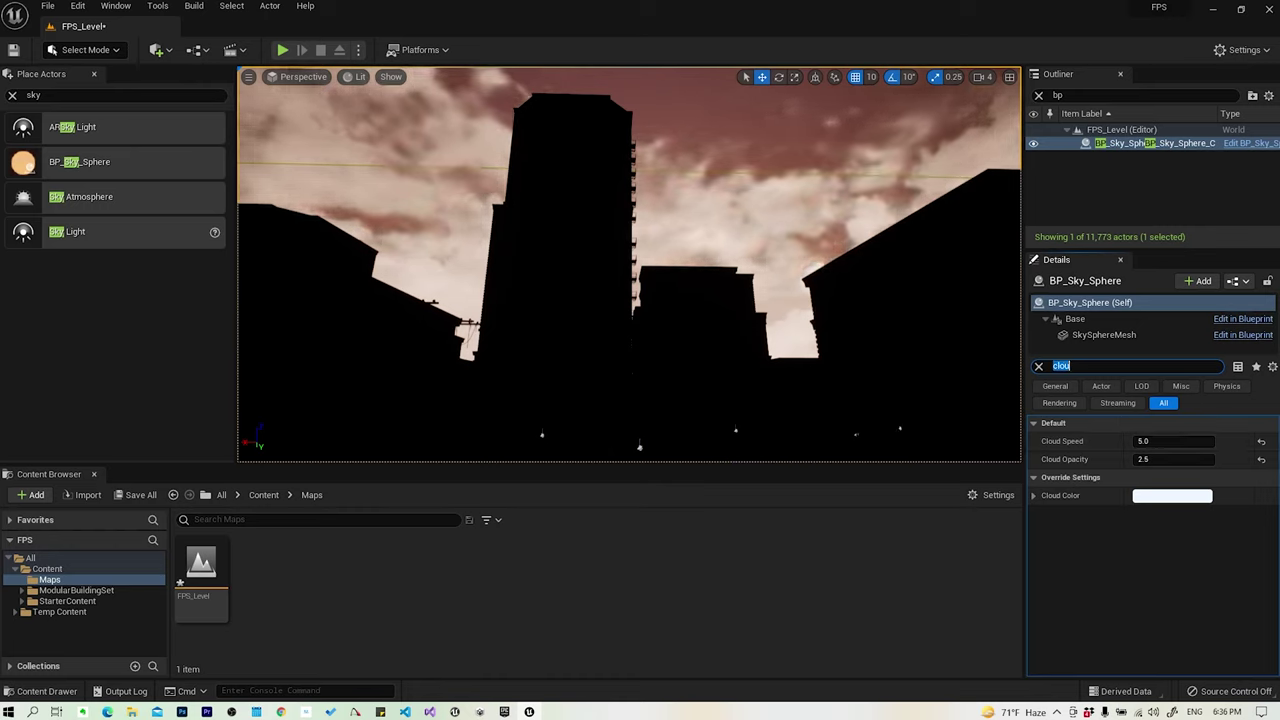
{"action": "type", "text": "dir"}
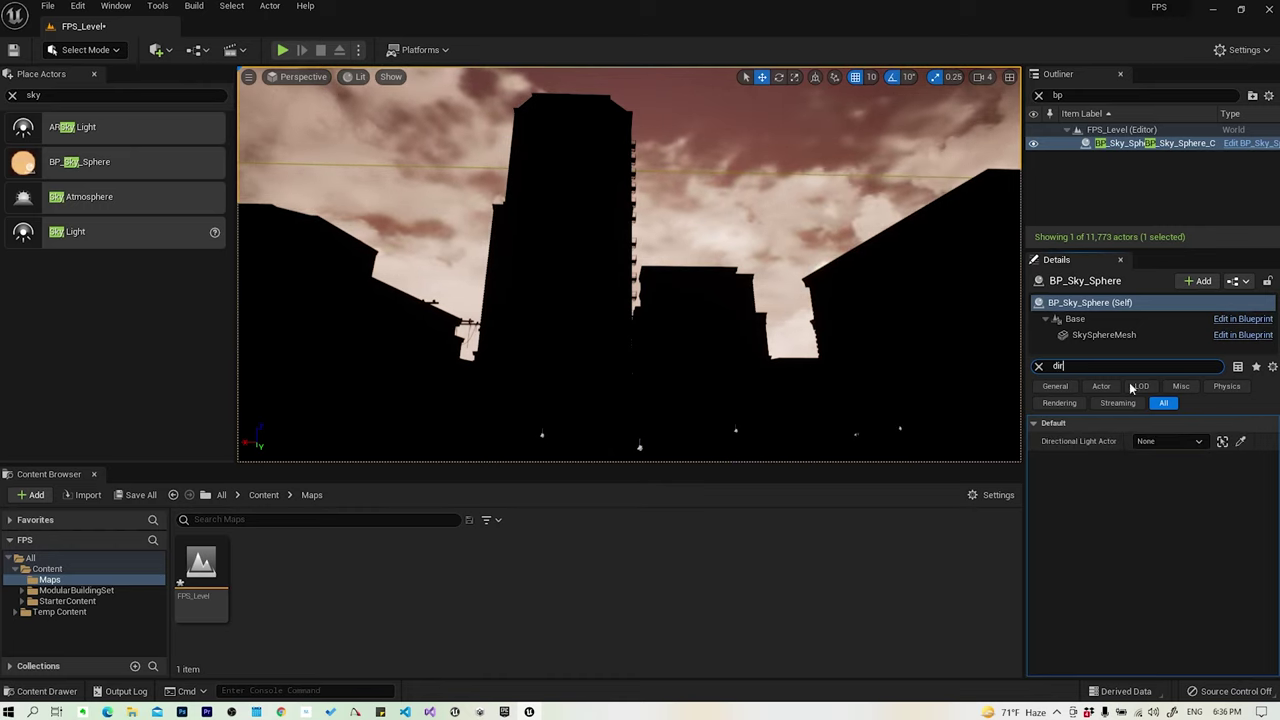
{"action": "left_click", "coordinate": [1200, 442]}
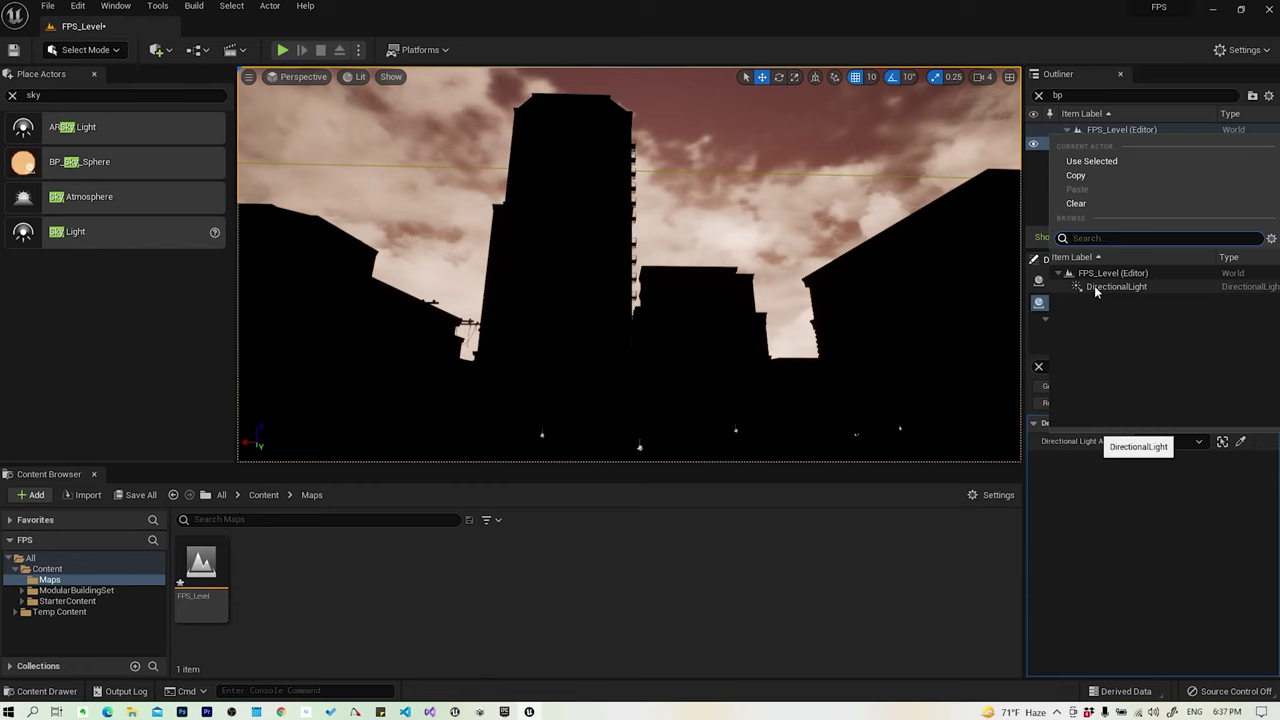
{"action": "left_click", "coordinate": [1094, 285]}
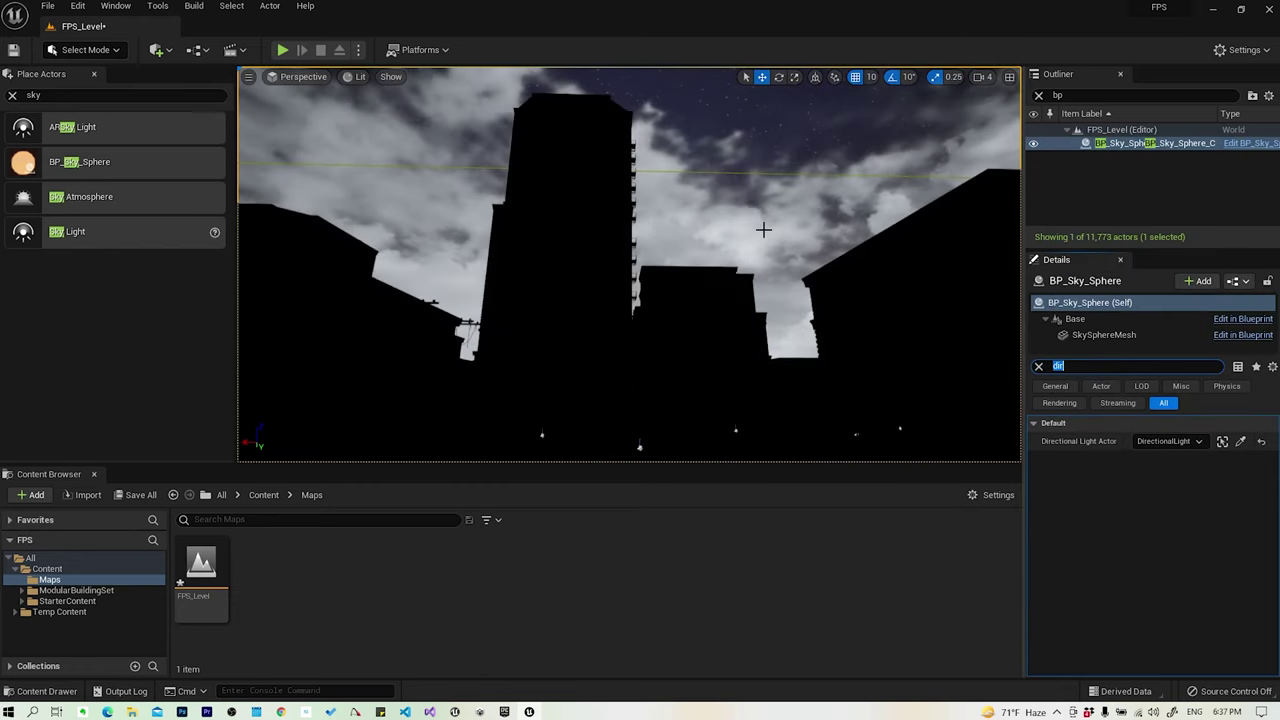
{"action": "mouse_move", "coordinate": [629, 264]}
{"action": "right_mouse_down"}
{"action": "mouse_move", "coordinate": [629, 300]}
{"action": "mouse_move", "coordinate": [629, 160]}
{"action": "mouse_move", "coordinate": [629, 250]}
{"action": "mouse_move", "coordinate": [684, 254]}
{"action": "right_mouse_up"}
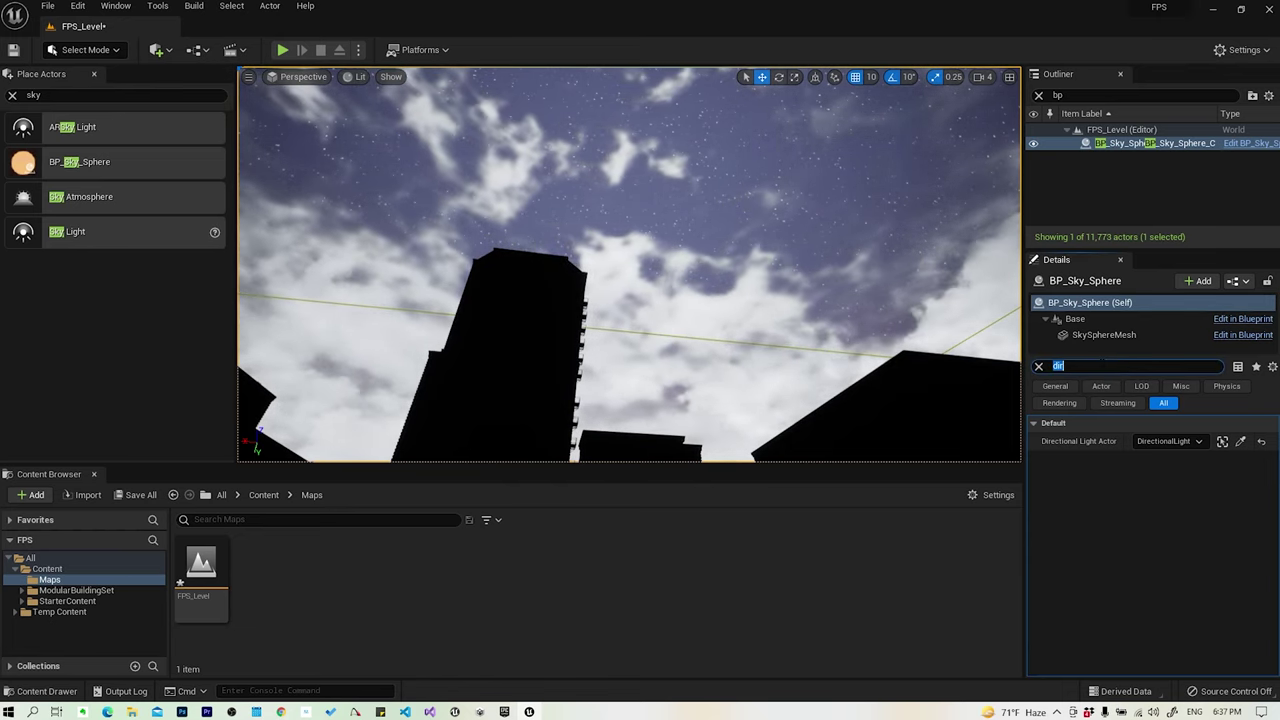
{"action": "type", "text": "star"}
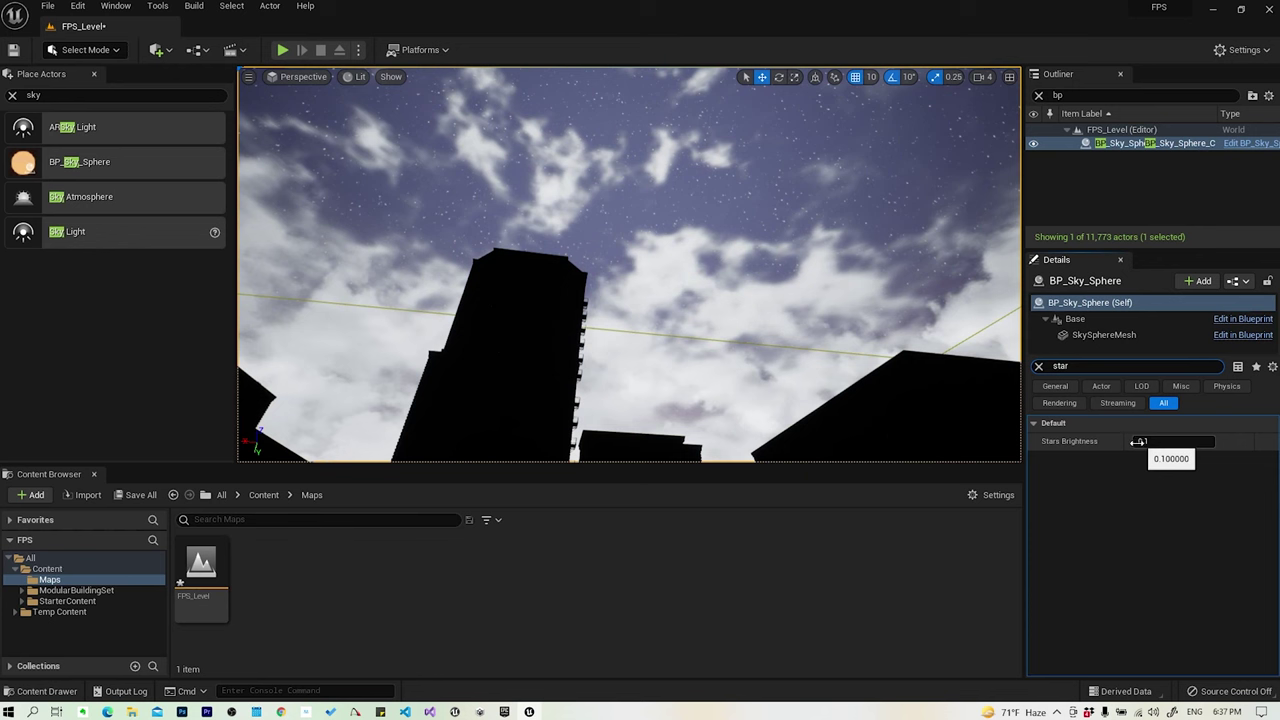
Set the sky sphere's Stars Brightness to 0.15, then clear the Details filter
{"action": "mouse_move", "coordinate": [1142, 443]}
{"action": "left_mouse_down"}
{"action": "mouse_move", "coordinate": [1270, 441]}
{"action": "mouse_move", "coordinate": [1200, 441]}
{"action": "left_mouse_up"}
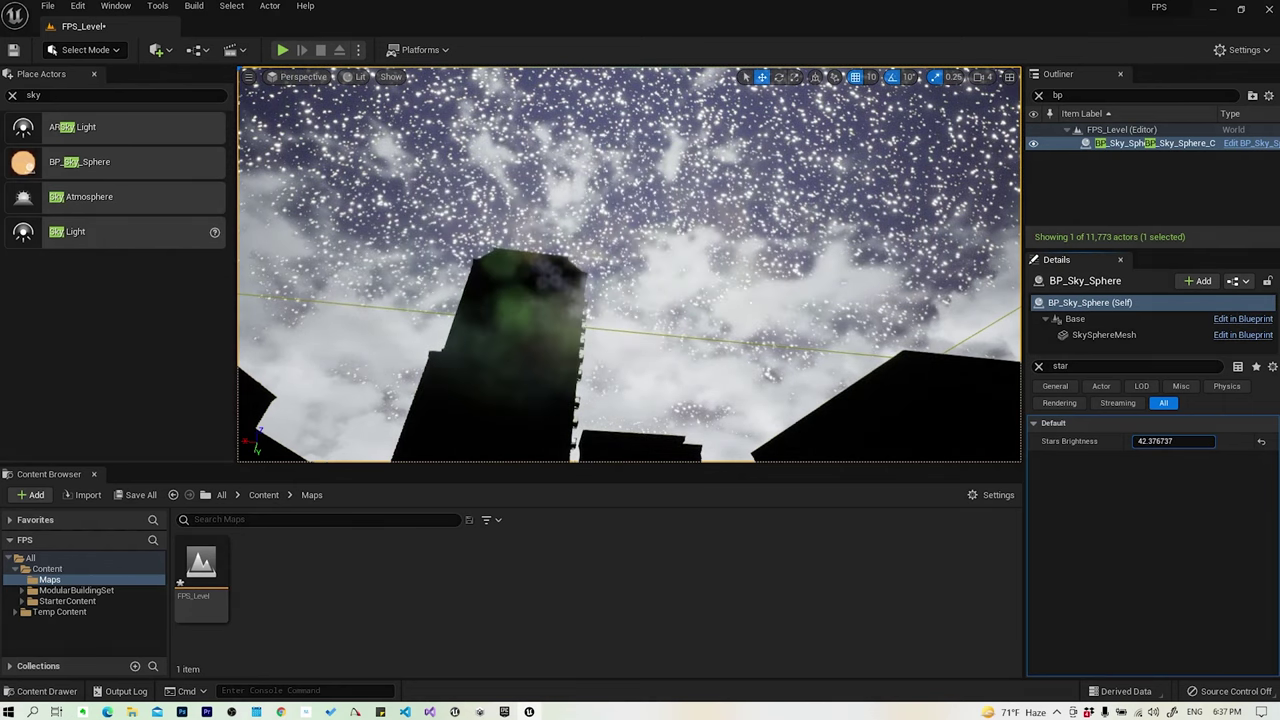
{"action": "left_click_drag", "start_coordinate": [1175, 441], "coordinate": [1185, 441]}
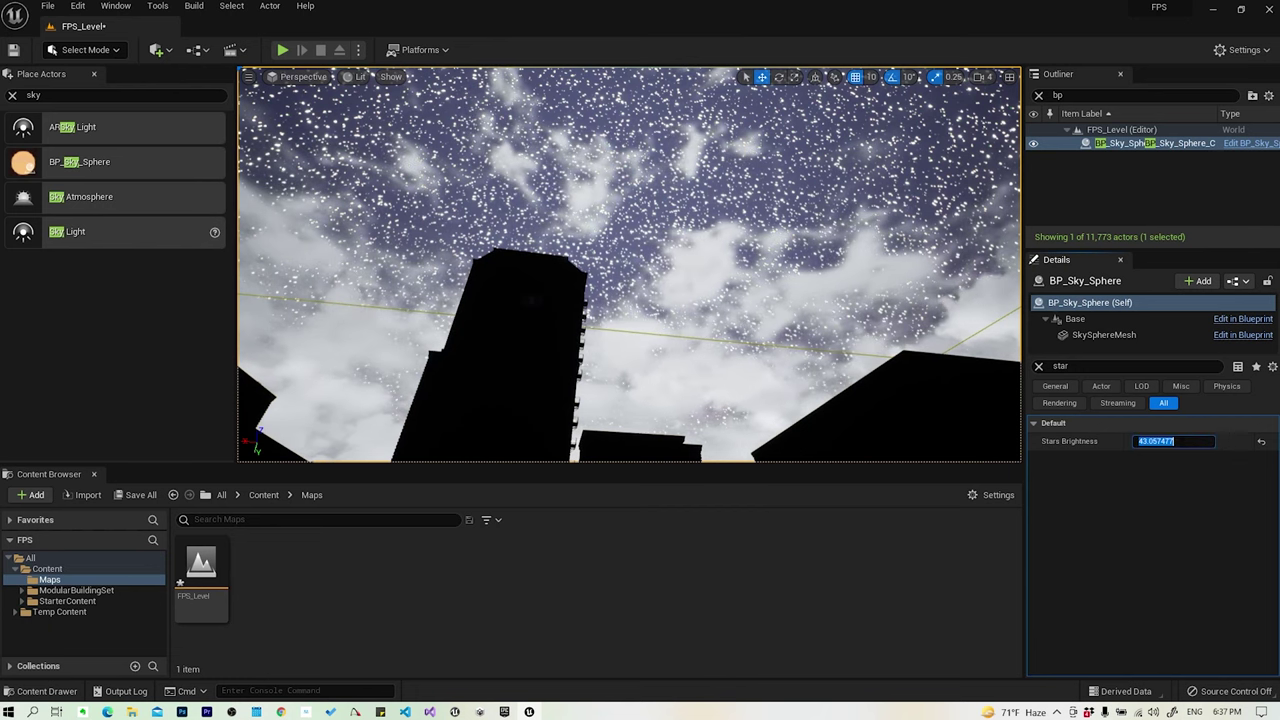
{"action": "type", "text": "0.15"}
{"action": "key", "text": "Return"}
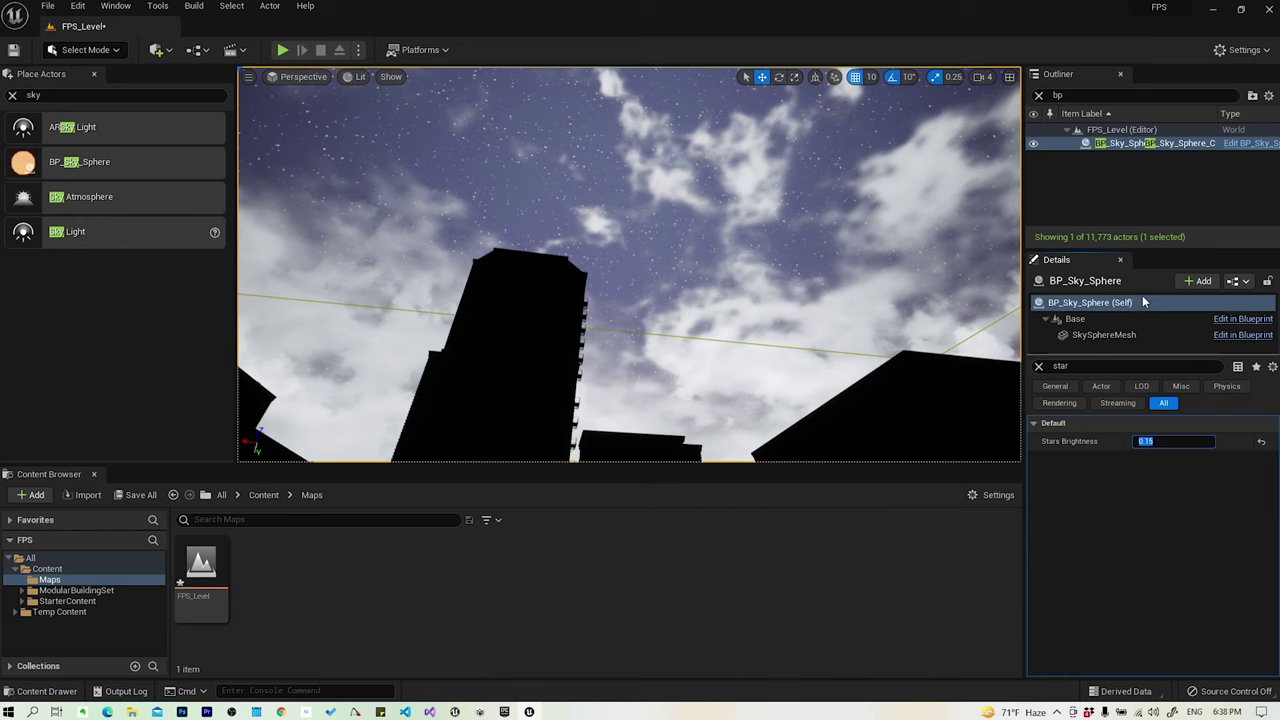
{"action": "left_click", "coordinate": [1038, 366]}
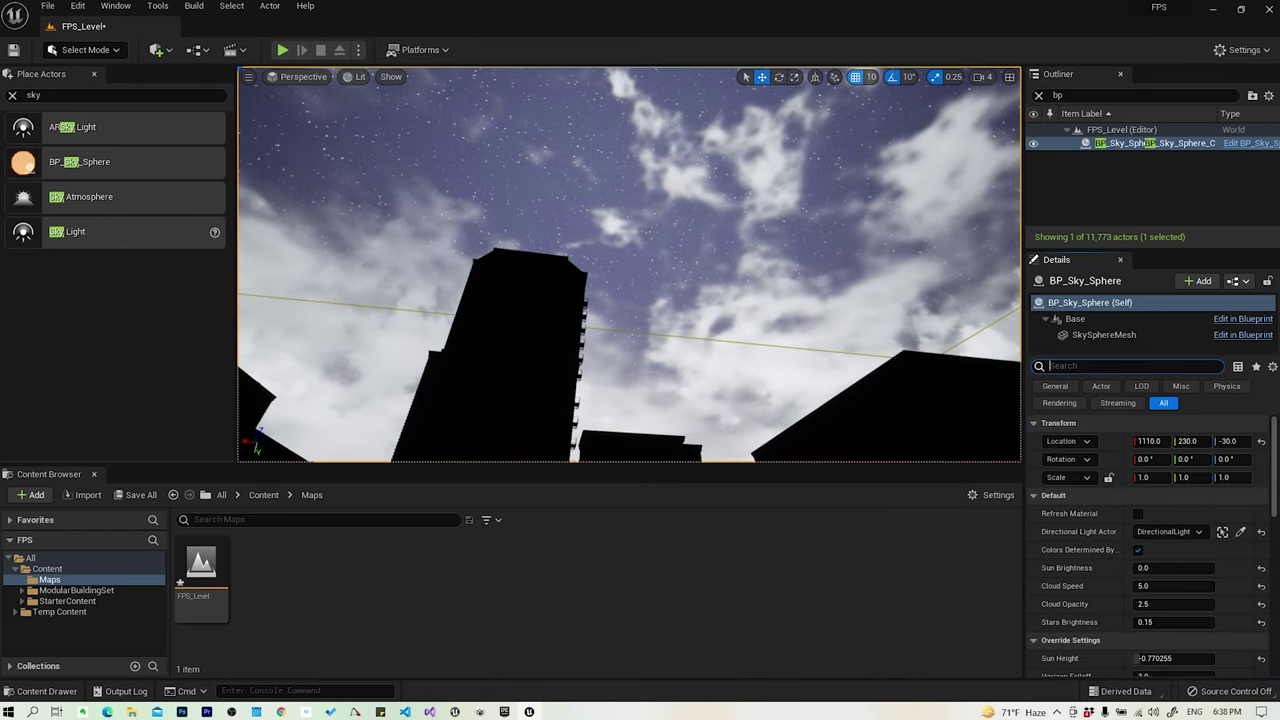
Drag a Sky Light from Place Actors into the dark street scene
{"action": "left_click", "coordinate": [84, 94]}
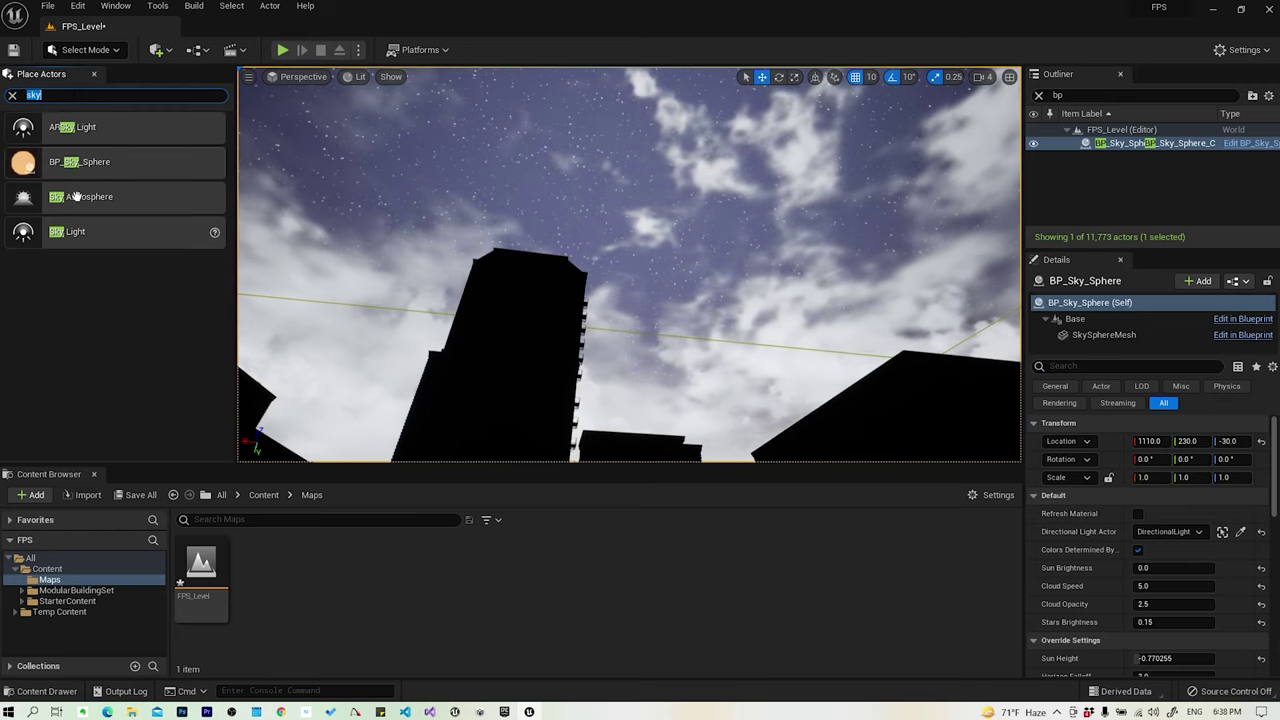
{"action": "mouse_move", "coordinate": [443, 277]}
{"action": "right_mouse_down"}
{"action": "mouse_move", "coordinate": [445, 380]}
{"action": "mouse_move", "coordinate": [445, 335]}
{"action": "right_mouse_up"}
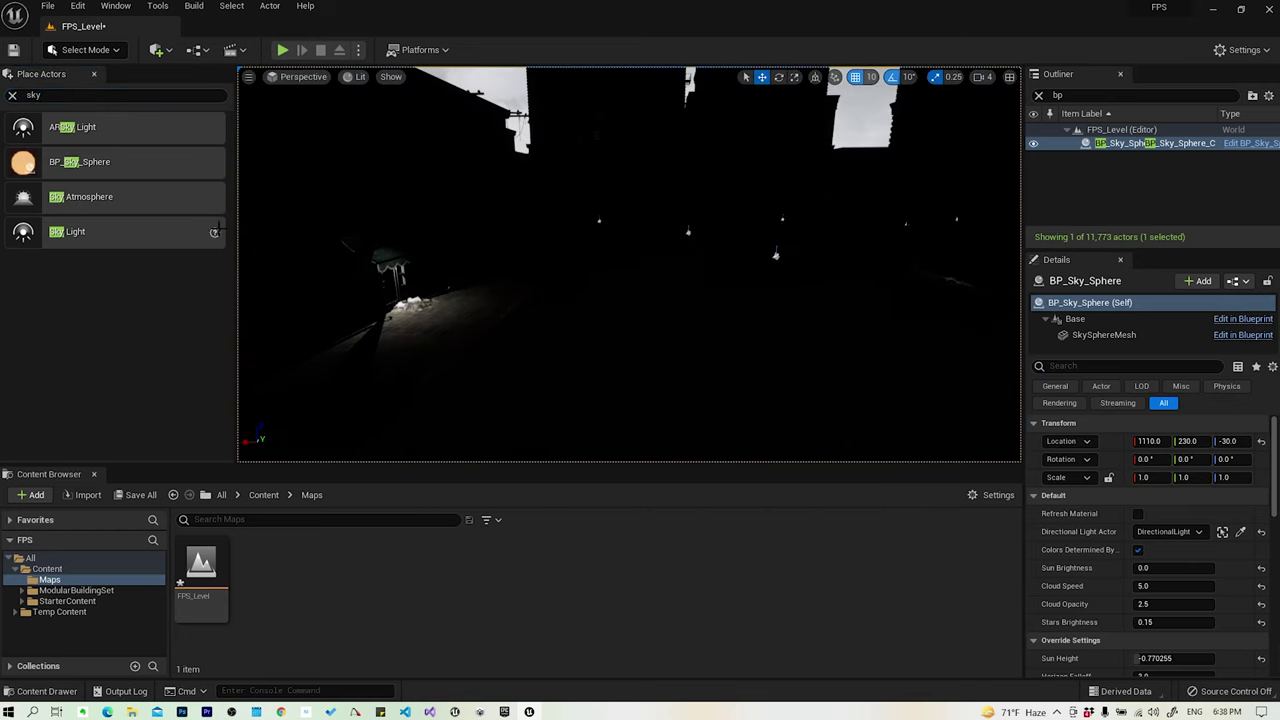
{"action": "left_click_drag", "start_coordinate": [75, 231], "coordinate": [471, 297]}
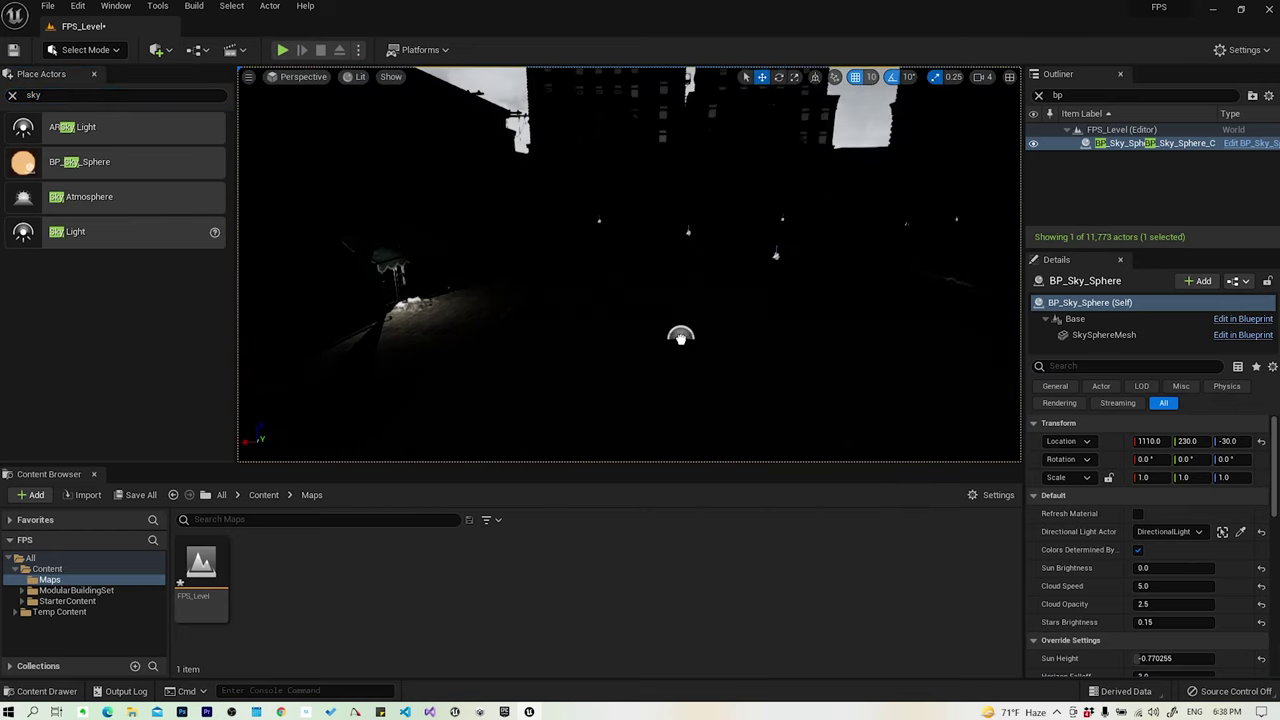
{"action": "left_click_drag", "start_coordinate": [680, 337], "coordinate": [678, 335]}
{"action": "right_click", "coordinate": [760, 210]}
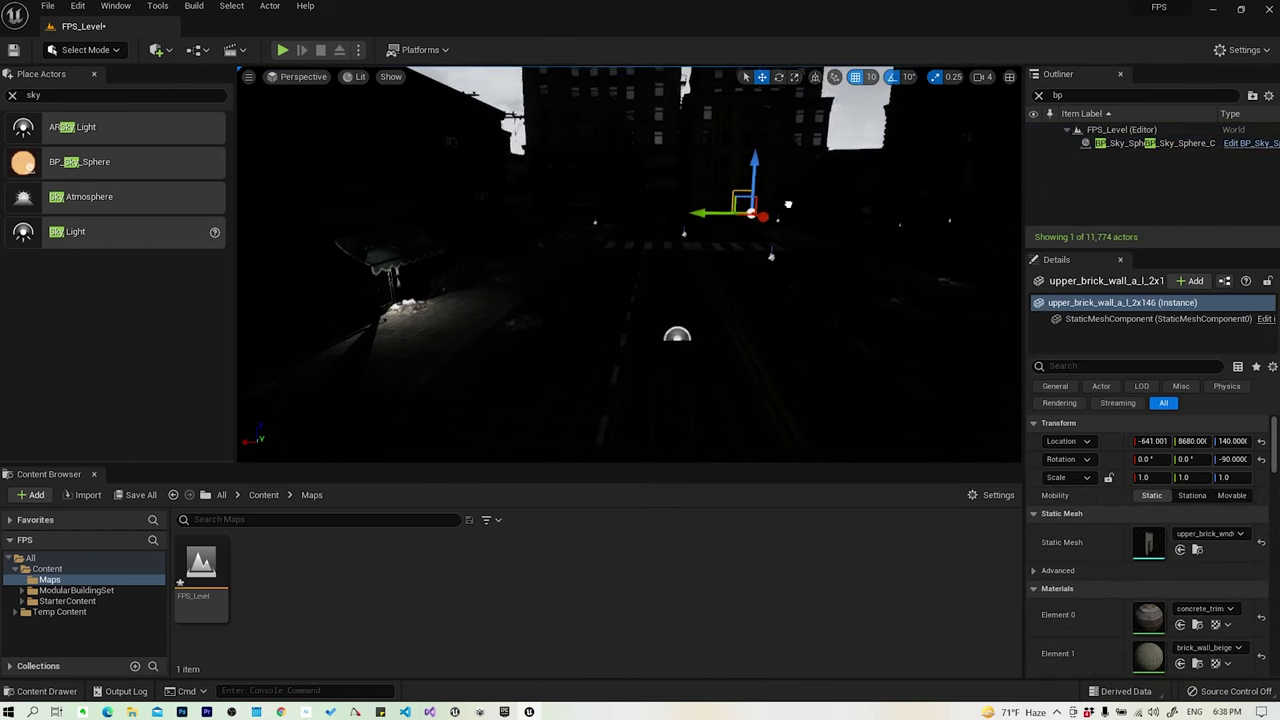
{"action": "mouse_move", "coordinate": [760, 210]}
{"action": "right_mouse_down"}
{"action": "mouse_move", "coordinate": [700, 260]}
{"action": "mouse_move", "coordinate": [645, 255]}
{"action": "right_mouse_up"}
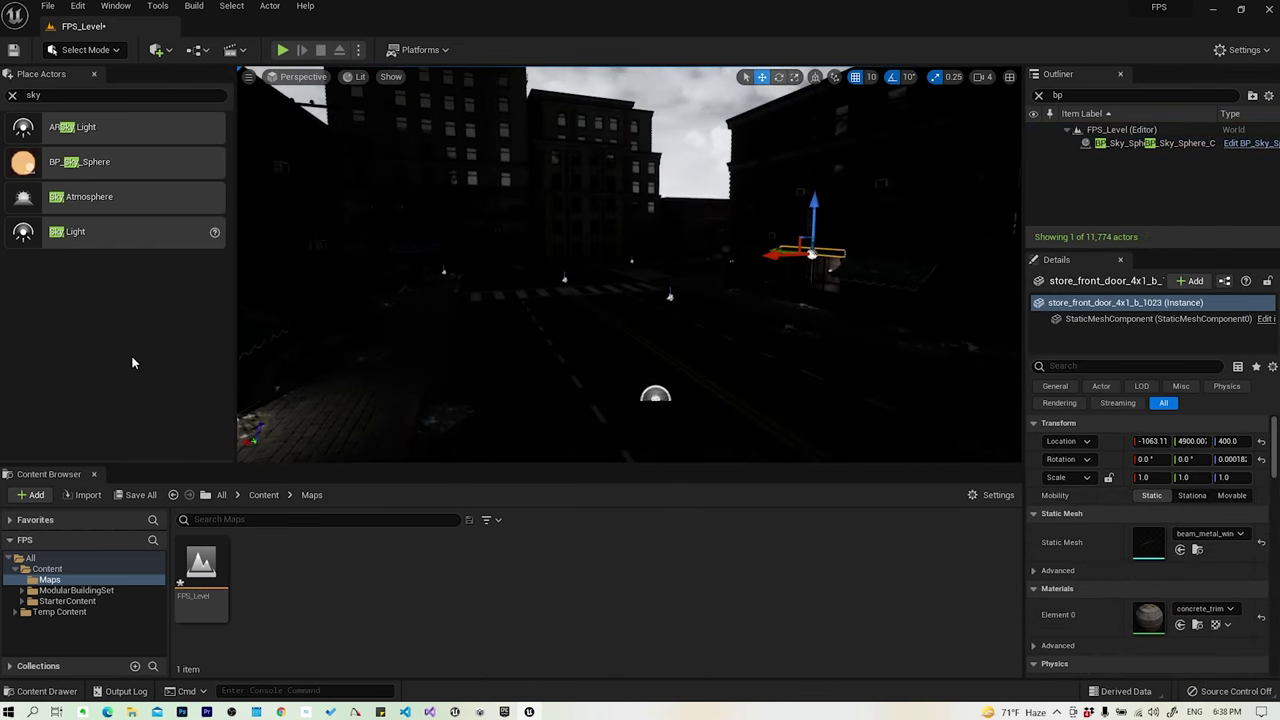
{"action": "left_click", "coordinate": [1130, 95]}
{"action": "type", "text": "s"}
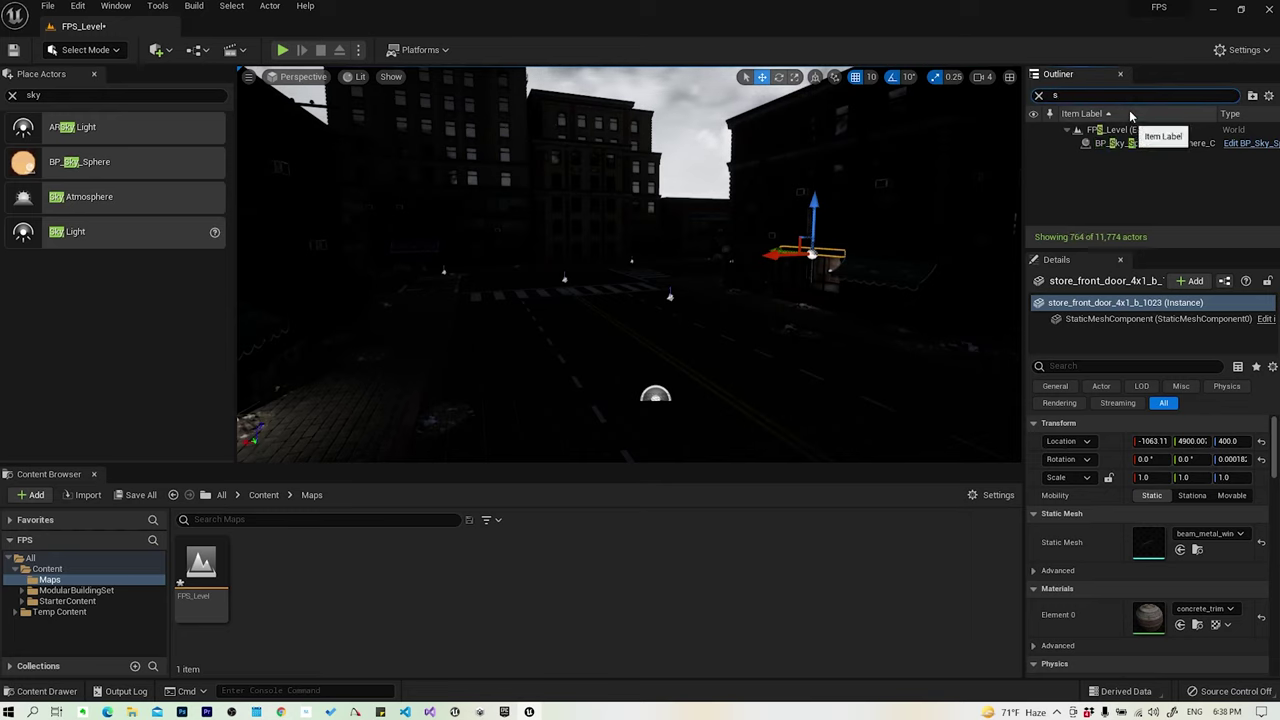
Select the SkyLight in the Outliner and raise its Intensity Scale to 200
{"action": "type", "text": "ky"}
{"action": "left_click", "coordinate": [1130, 185]}
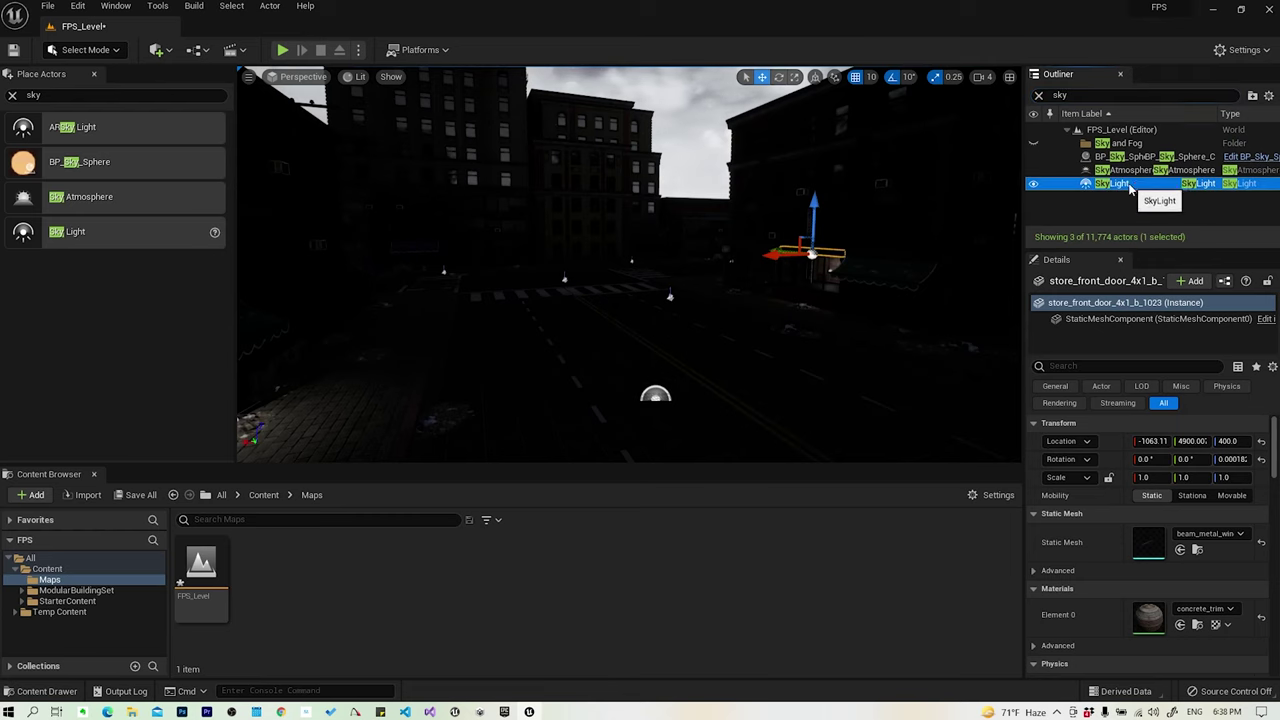
{"action": "left_click", "coordinate": [1077, 368]}
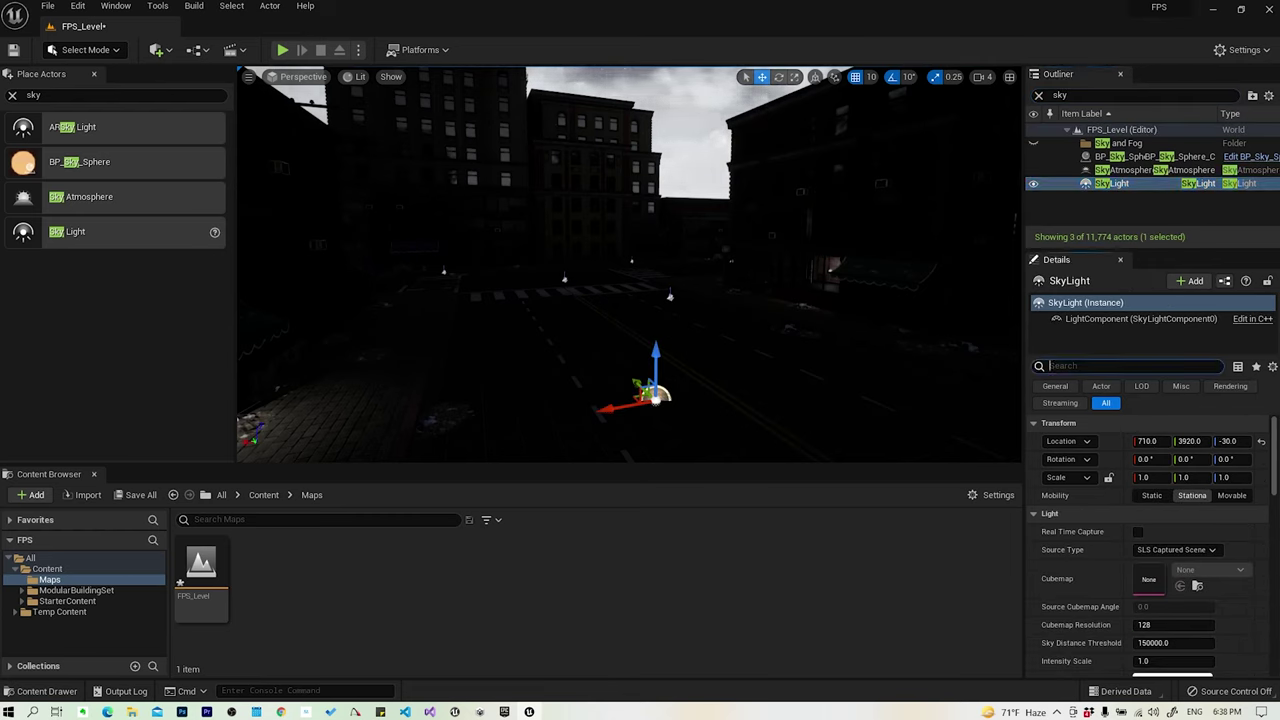
{"action": "scroll", "coordinate": [1203, 472], "scroll_direction": "down", "scroll_amount": 3}
{"action": "type", "text": "200"}
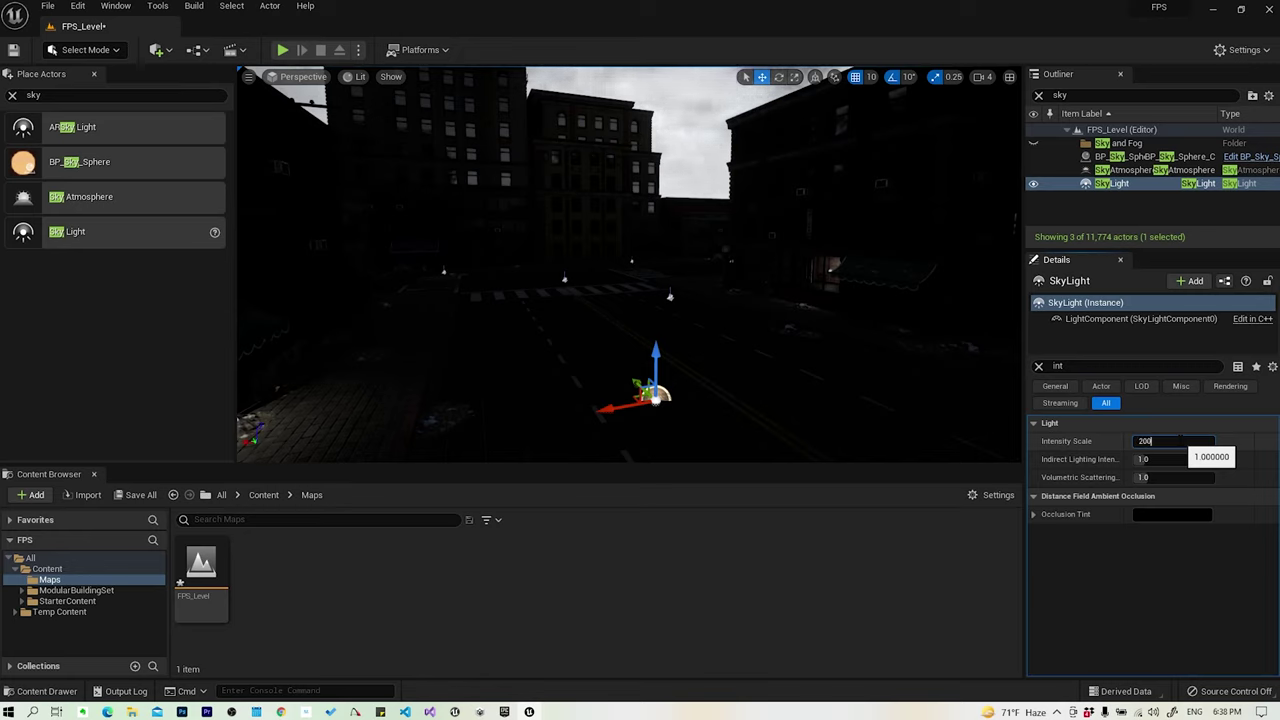
{"action": "key", "text": "Return"}
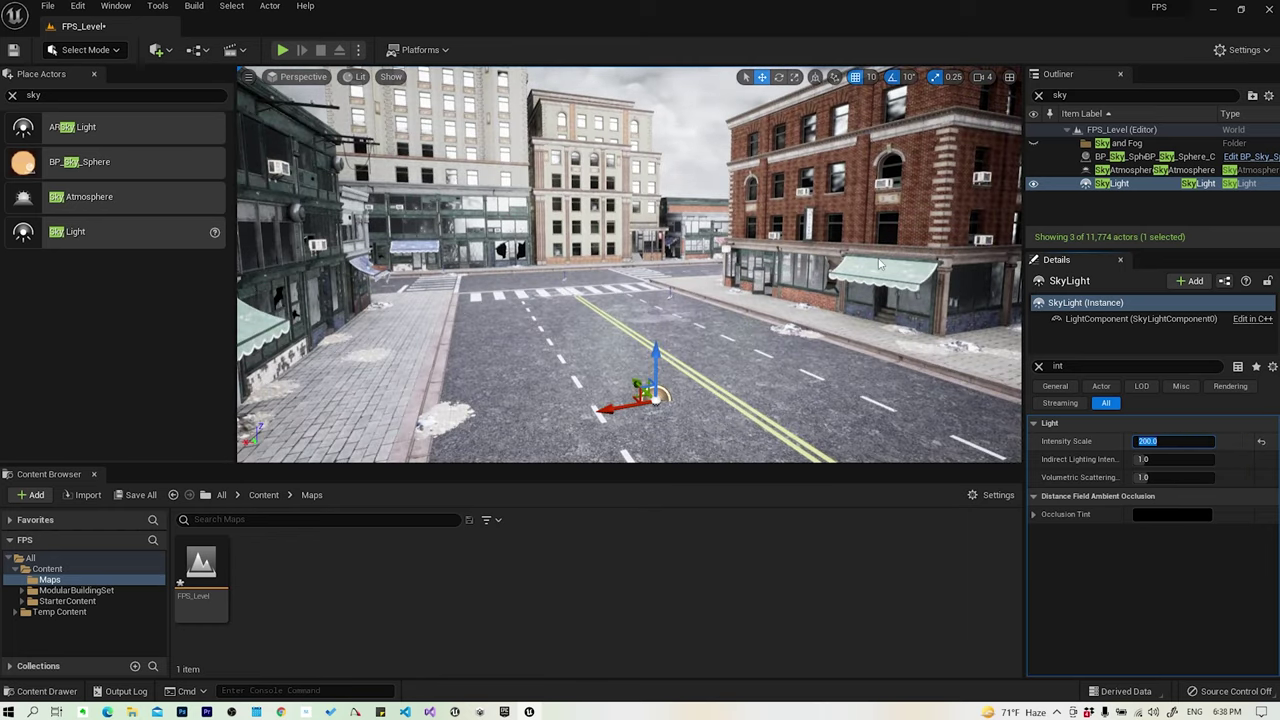
{"action": "right_click_drag", "start_coordinate": [630, 300], "coordinate": [630, 150]}
{"action": "right_click_drag", "start_coordinate": [630, 265], "coordinate": [630, 265]}
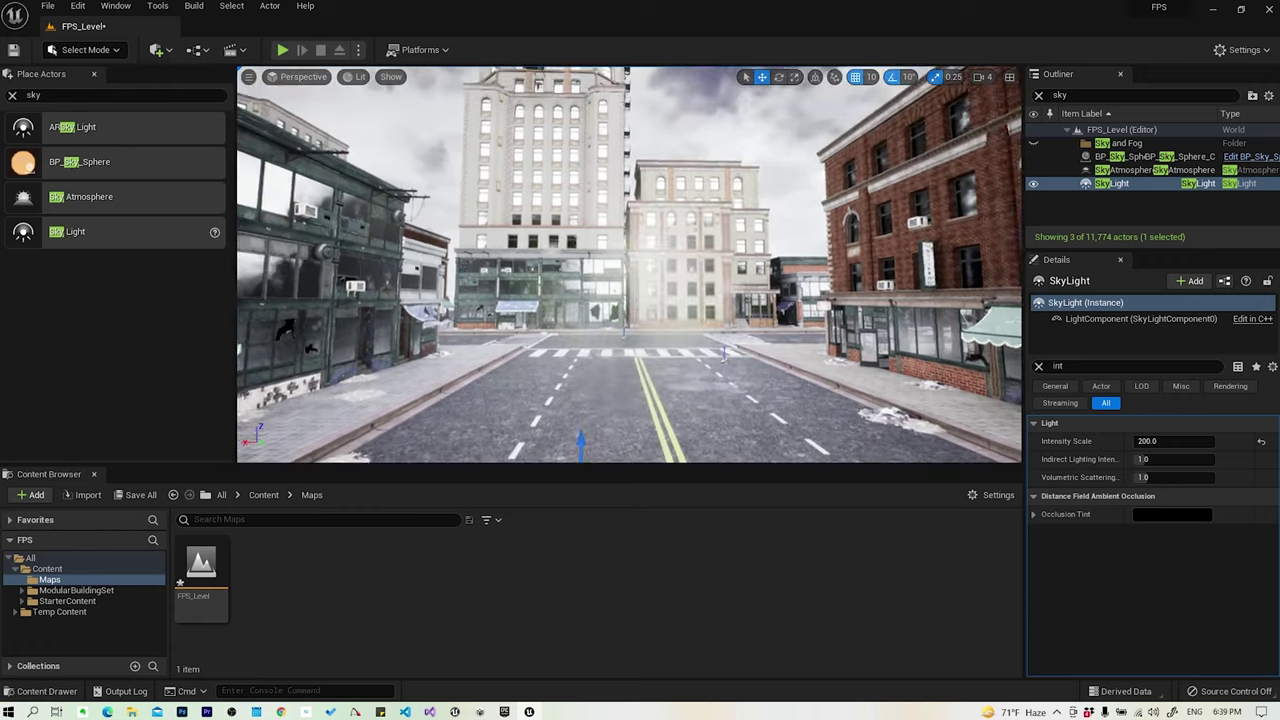
{"action": "right_click_drag", "start_coordinate": [630, 265], "coordinate": [630, 265]}
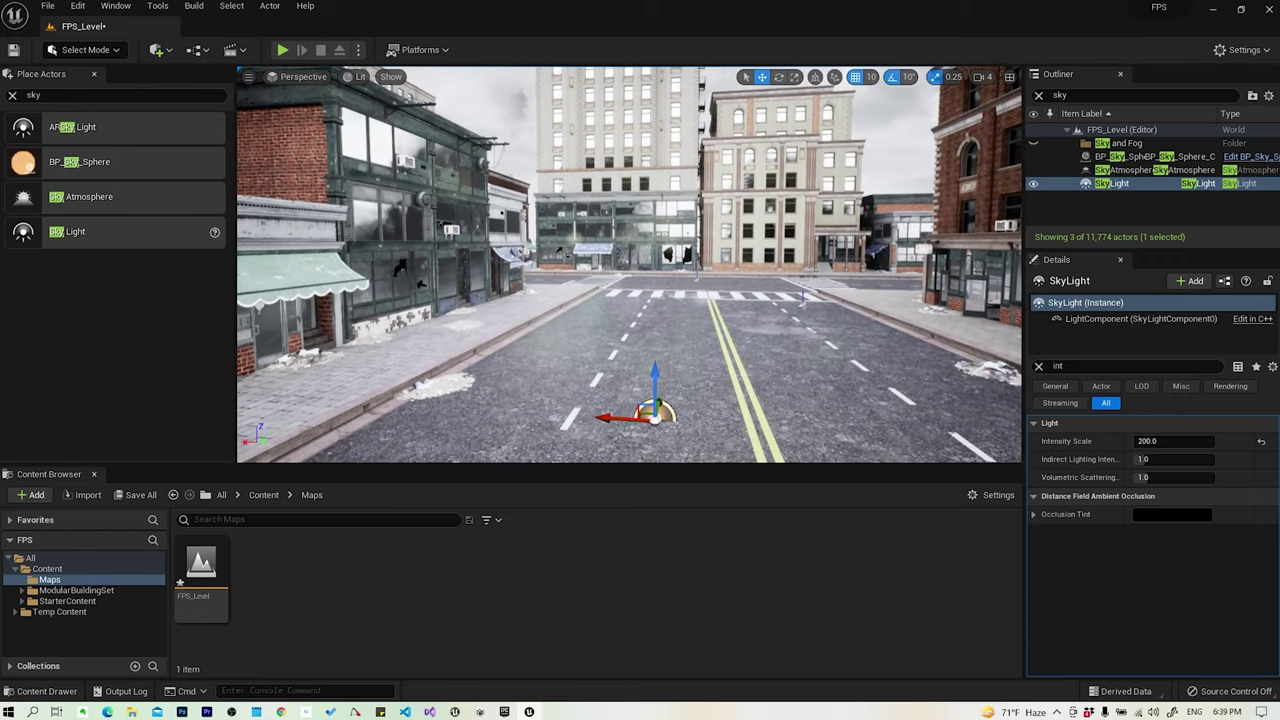
{"action": "left_click", "coordinate": [1039, 368]}
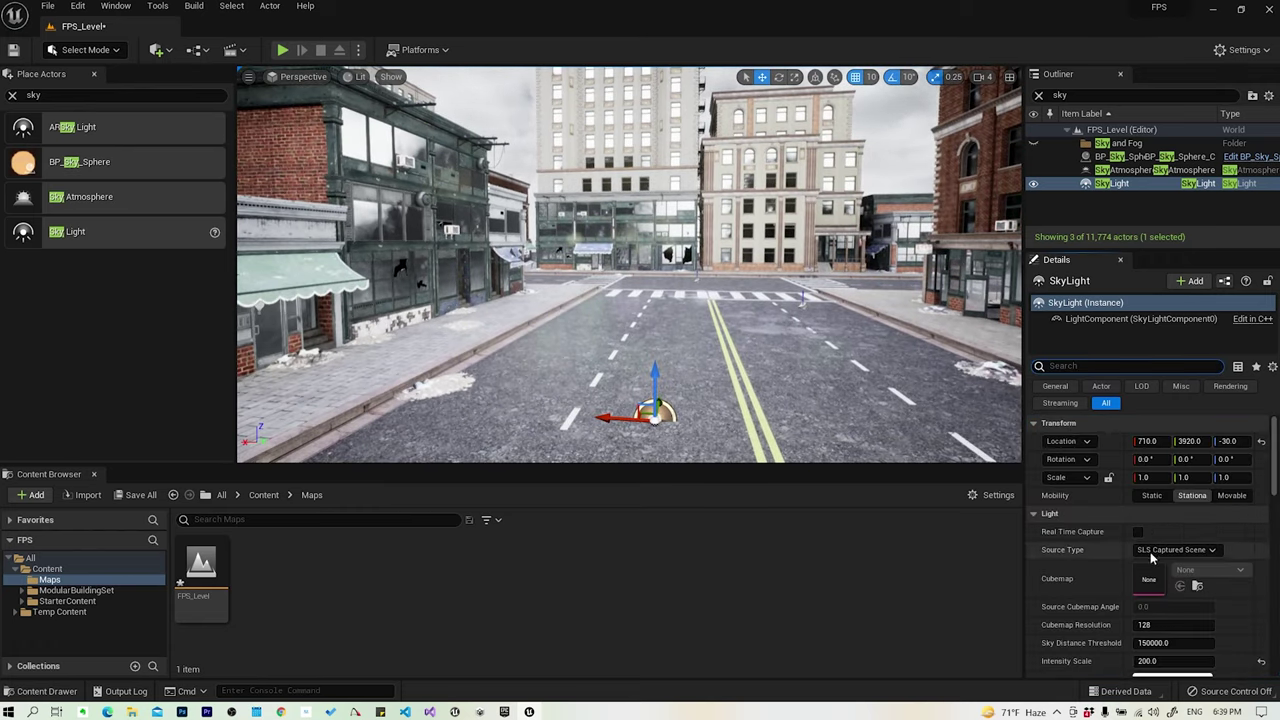
Change the SkyLight's Light Color to dark grey, Value about 0.088
{"action": "scroll", "coordinate": [1110, 597], "scroll_direction": "down", "scroll_amount": 2}
{"action": "scroll", "coordinate": [1110, 597], "scroll_direction": "down", "scroll_amount": 2}
{"action": "scroll", "coordinate": [1110, 597], "scroll_direction": "down", "scroll_amount": 2}
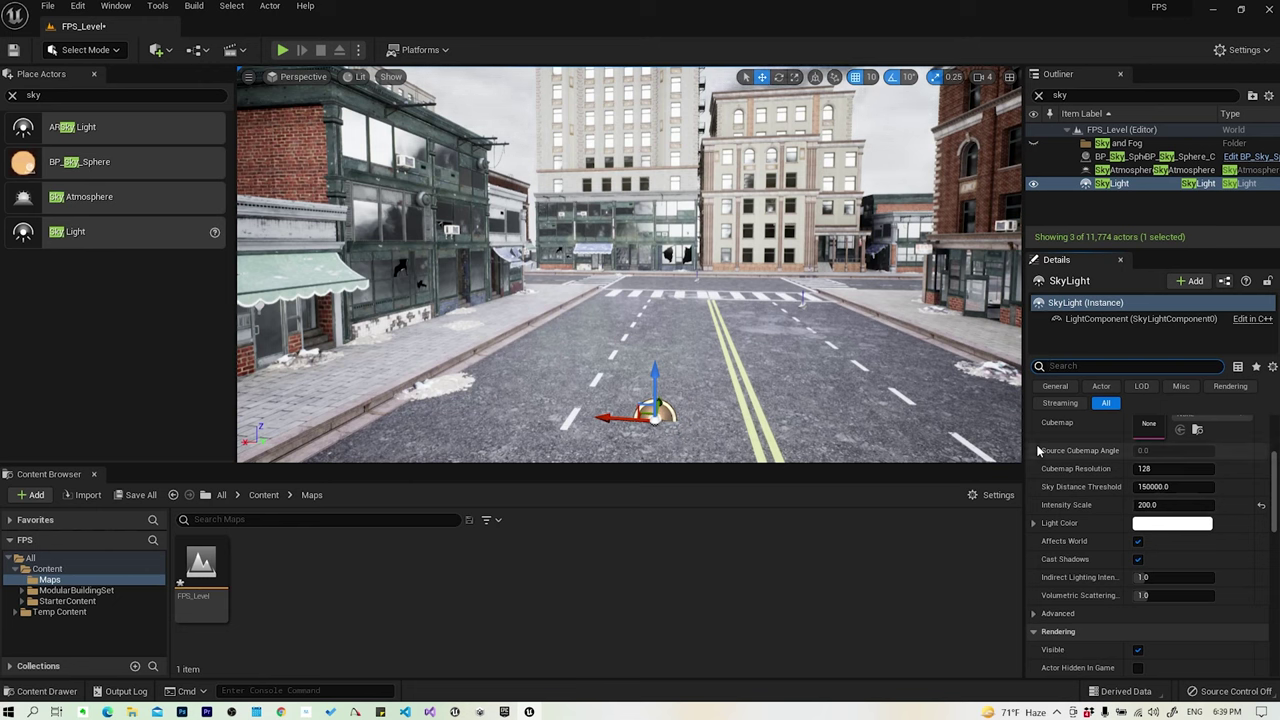
{"action": "left_click", "coordinate": [1155, 530]}
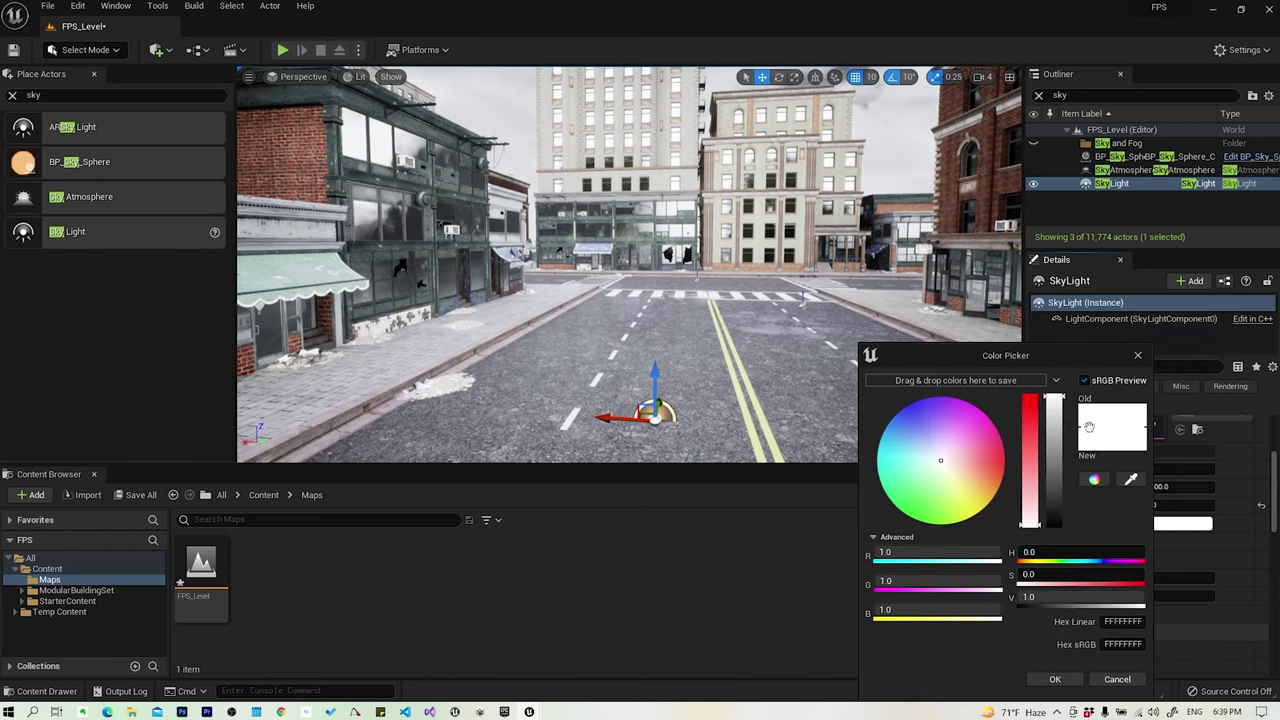
{"action": "left_click", "coordinate": [1054, 420]}
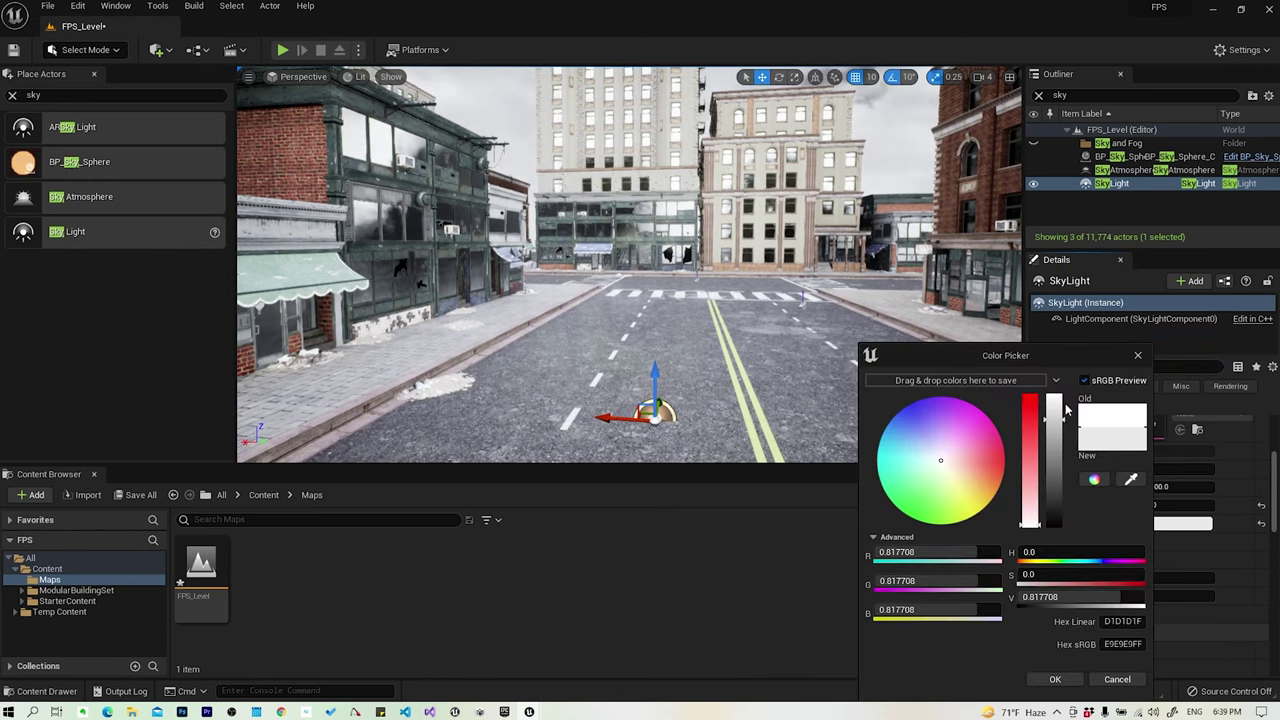
{"action": "left_click_drag", "start_coordinate": [1055, 462], "coordinate": [1057, 511]}
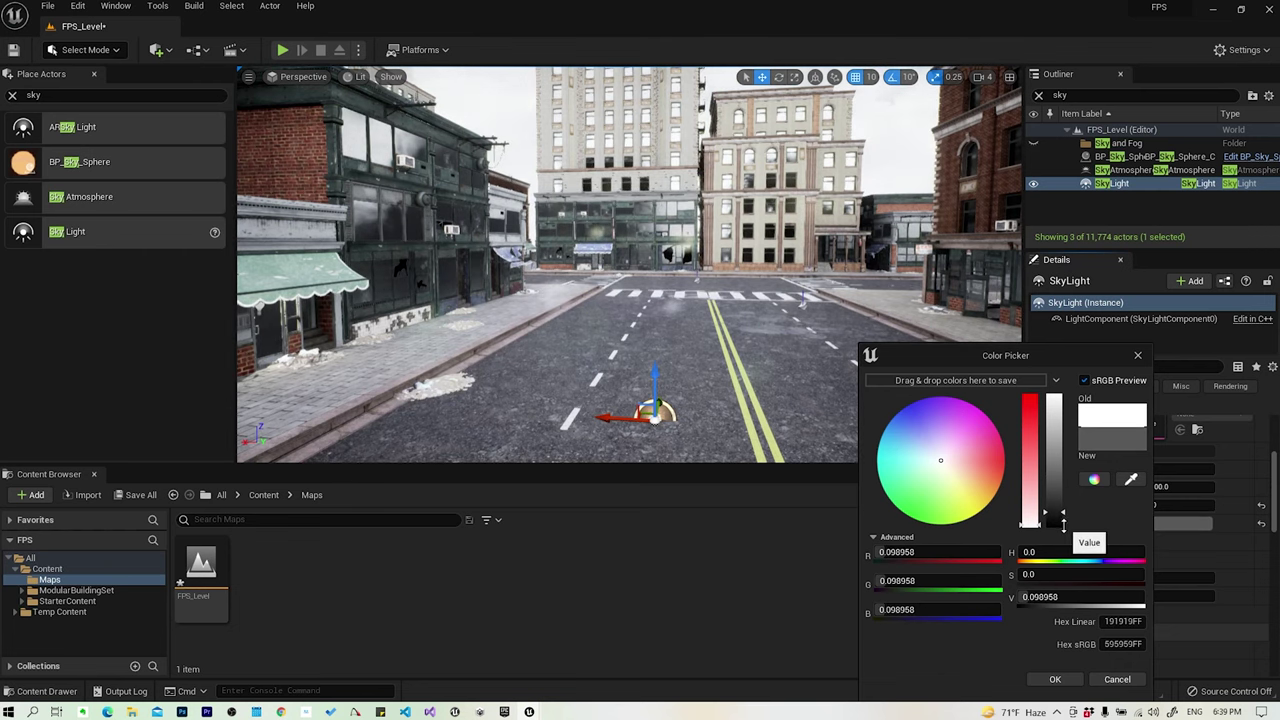
{"action": "left_click_drag", "start_coordinate": [1062, 519], "coordinate": [1064, 519]}
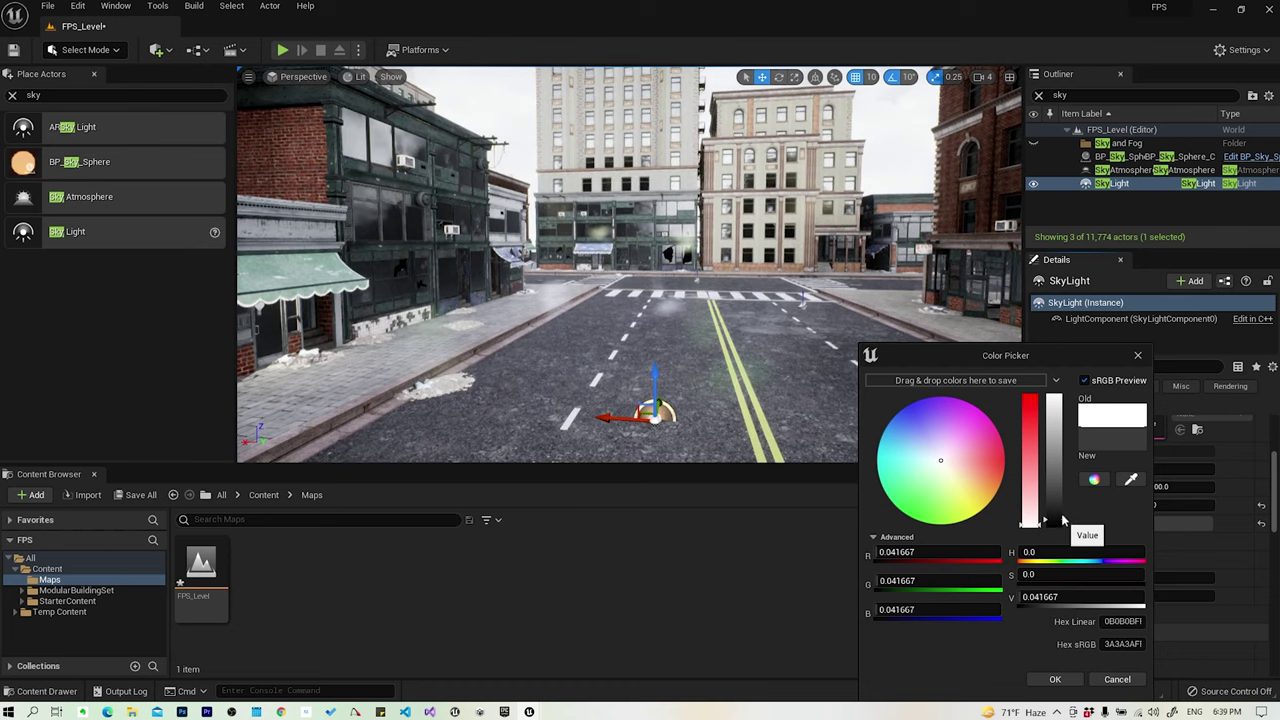
{"action": "left_click_drag", "start_coordinate": [1063, 521], "coordinate": [1062, 513]}
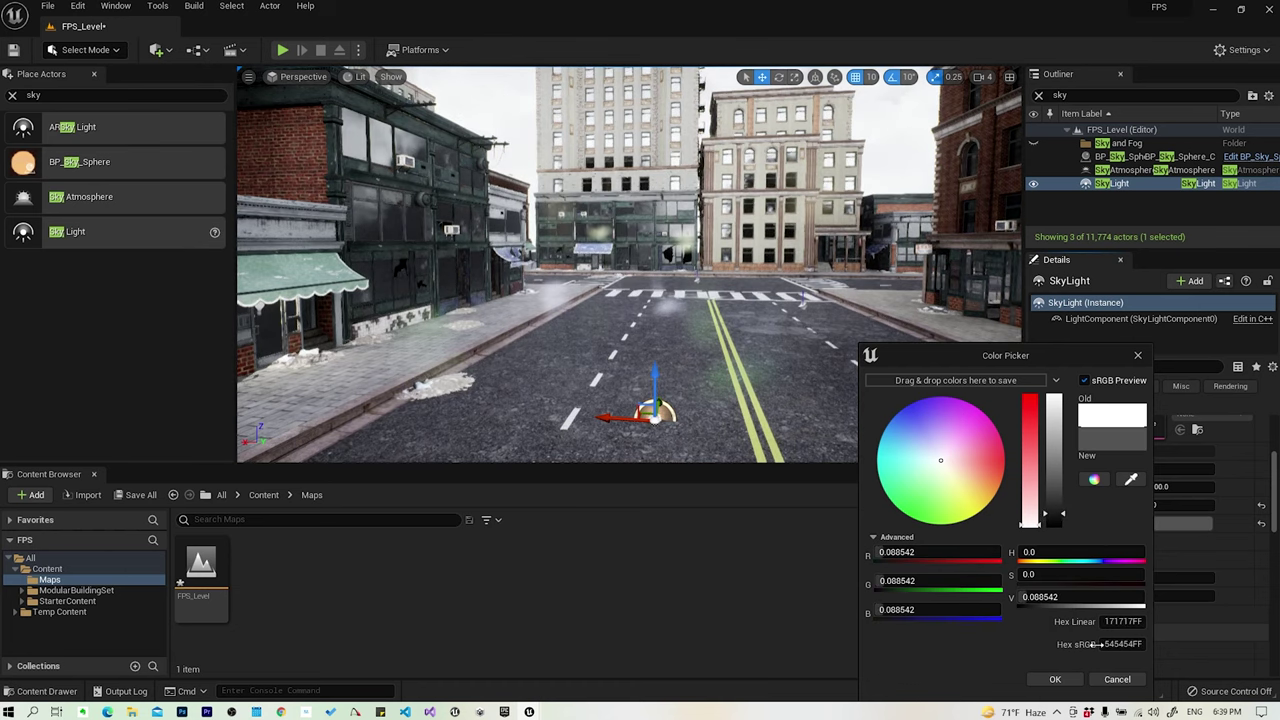
{"action": "left_click", "coordinate": [1054, 679]}
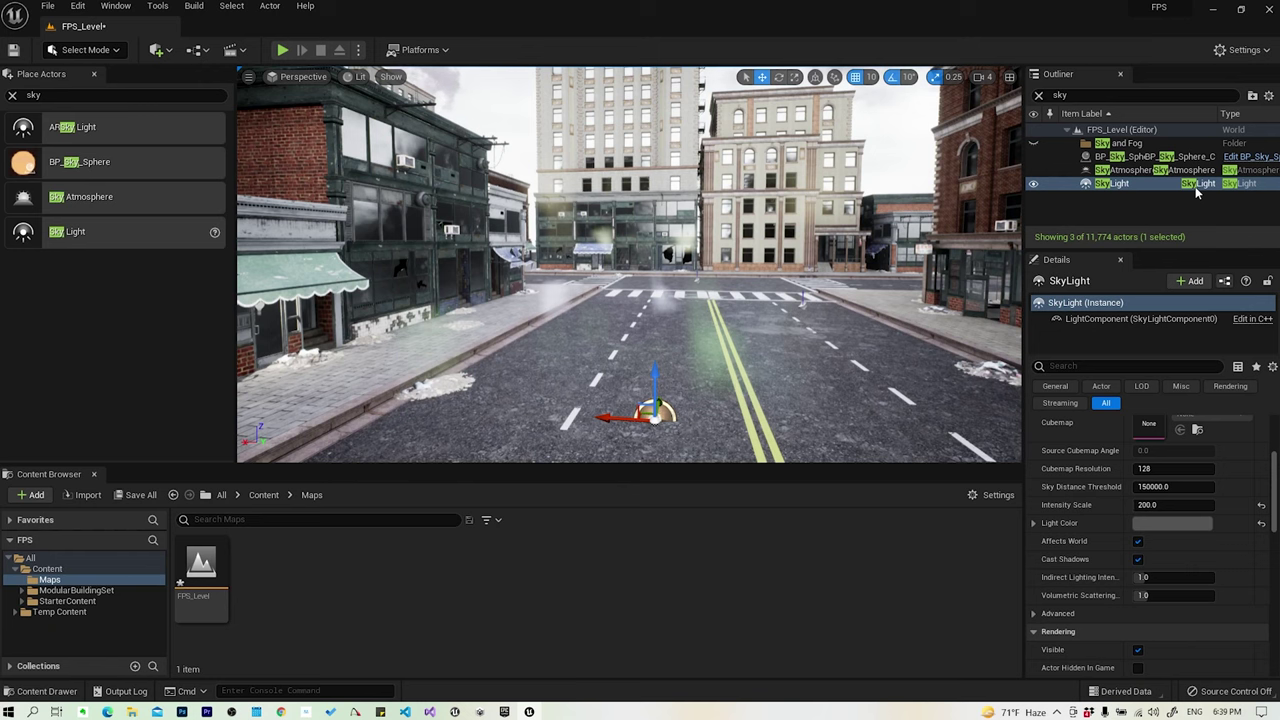
{"action": "left_click", "coordinate": [1140, 157]}
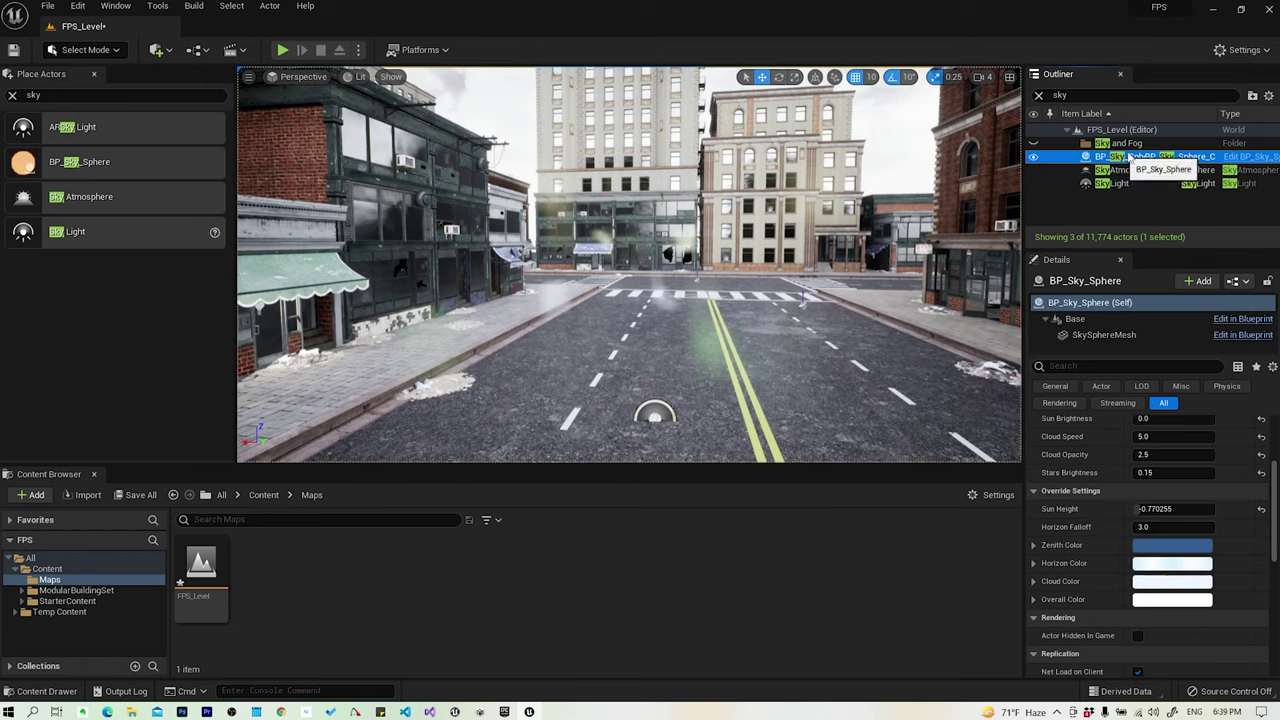
Lower the Zenith Color's value and saturation to a very dark, muted blue
{"action": "left_click", "coordinate": [1120, 366]}
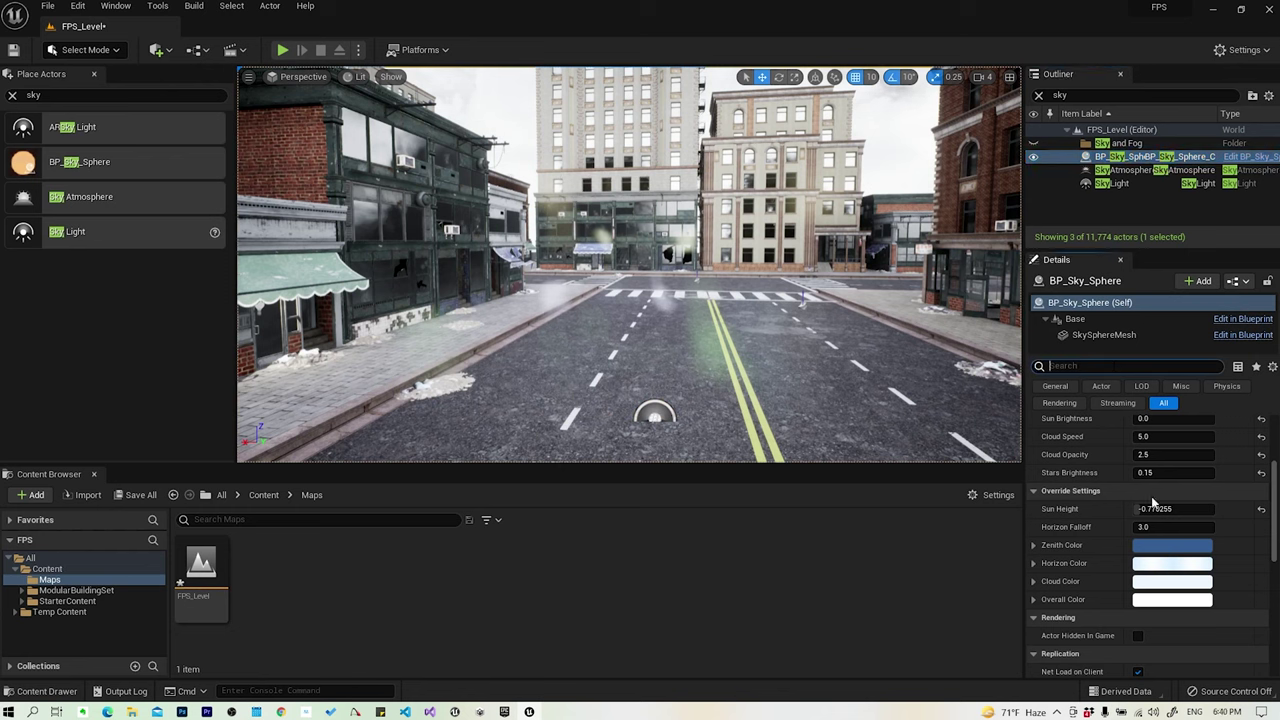
{"action": "scroll", "coordinate": [1087, 487], "scroll_direction": "down", "scroll_amount": 1}
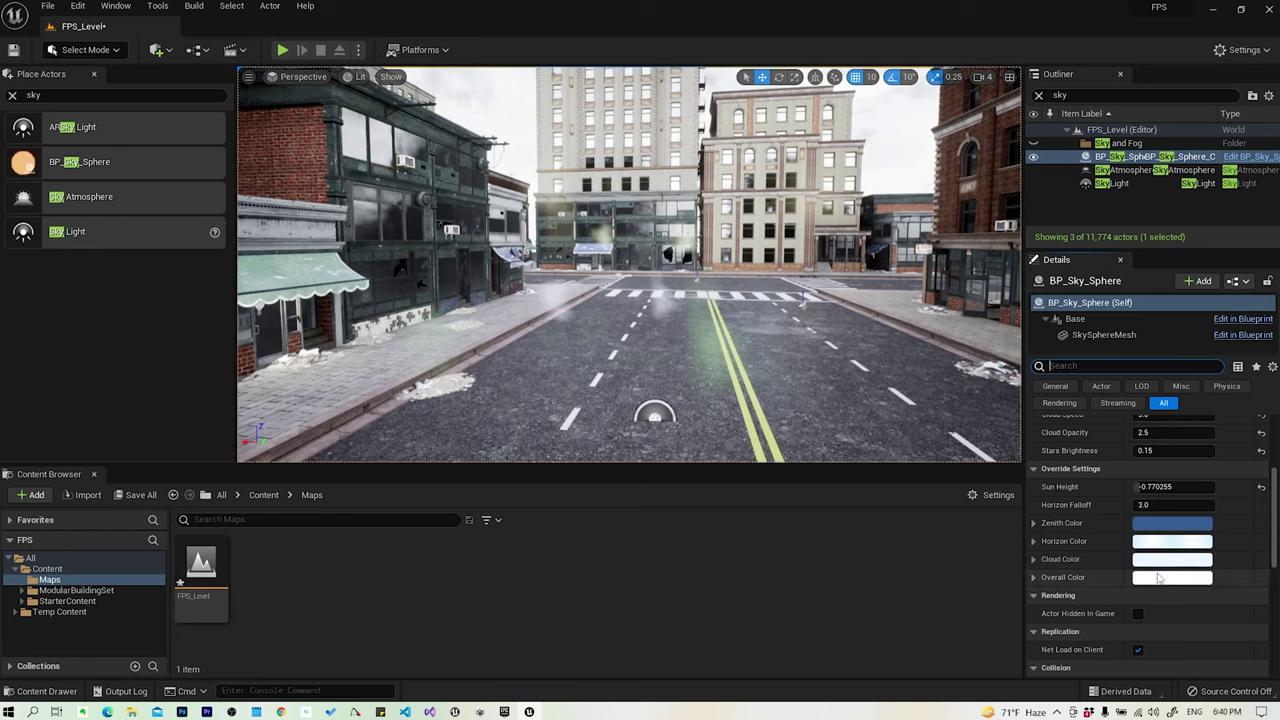
{"action": "left_click", "coordinate": [1161, 525]}
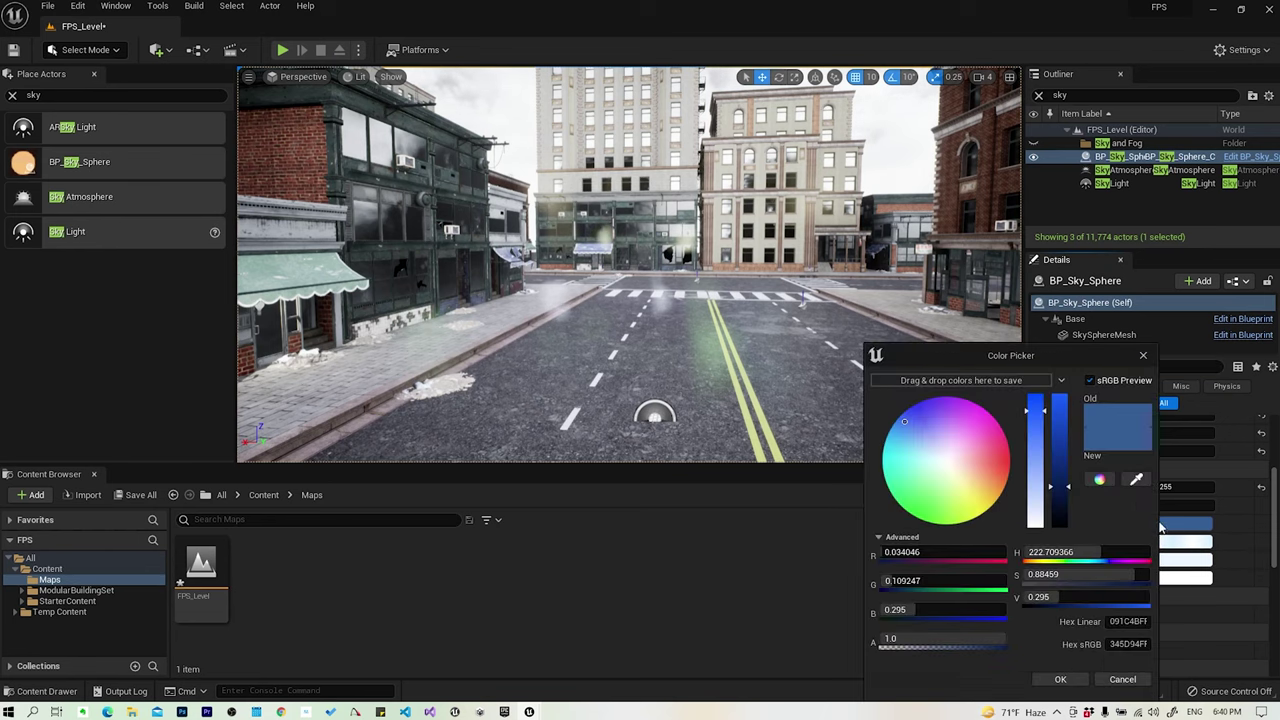
{"action": "mouse_move", "coordinate": [1050, 490]}
{"action": "left_mouse_down"}
{"action": "mouse_move", "coordinate": [1050, 515]}
{"action": "mouse_move", "coordinate": [1068, 522]}
{"action": "left_mouse_up"}
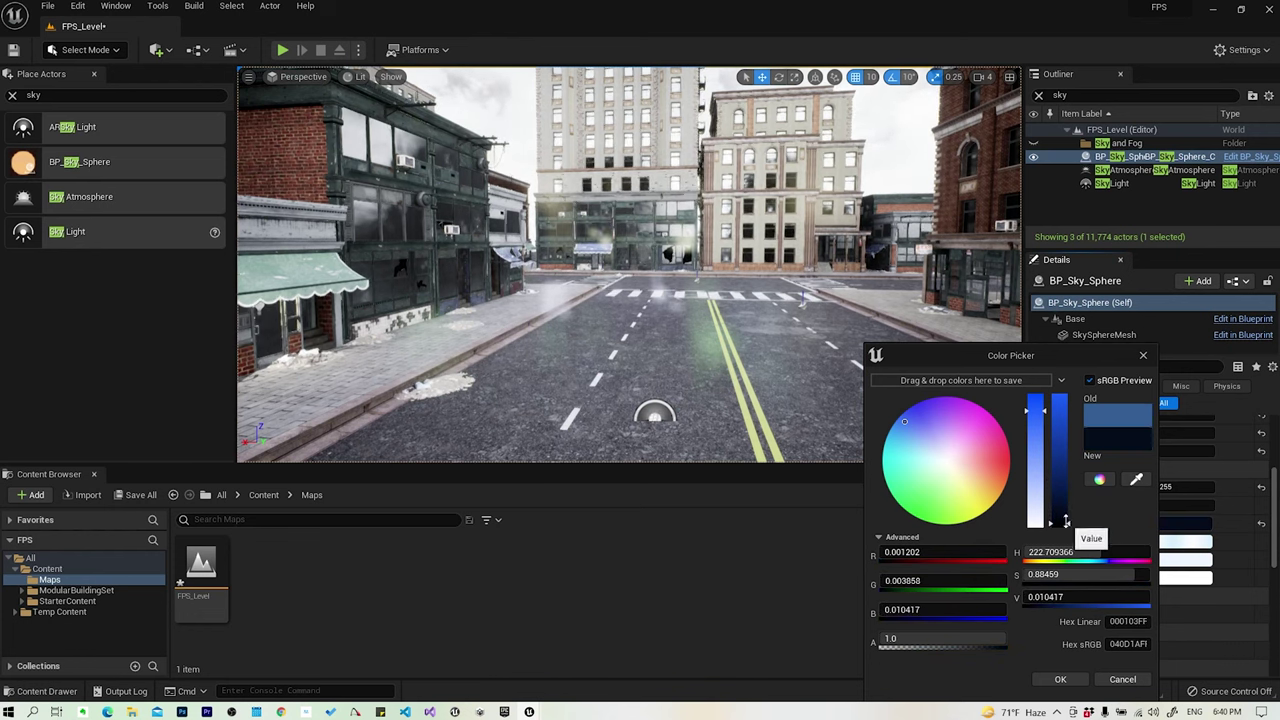
{"action": "left_click_drag", "start_coordinate": [1068, 522], "coordinate": [1068, 518]}
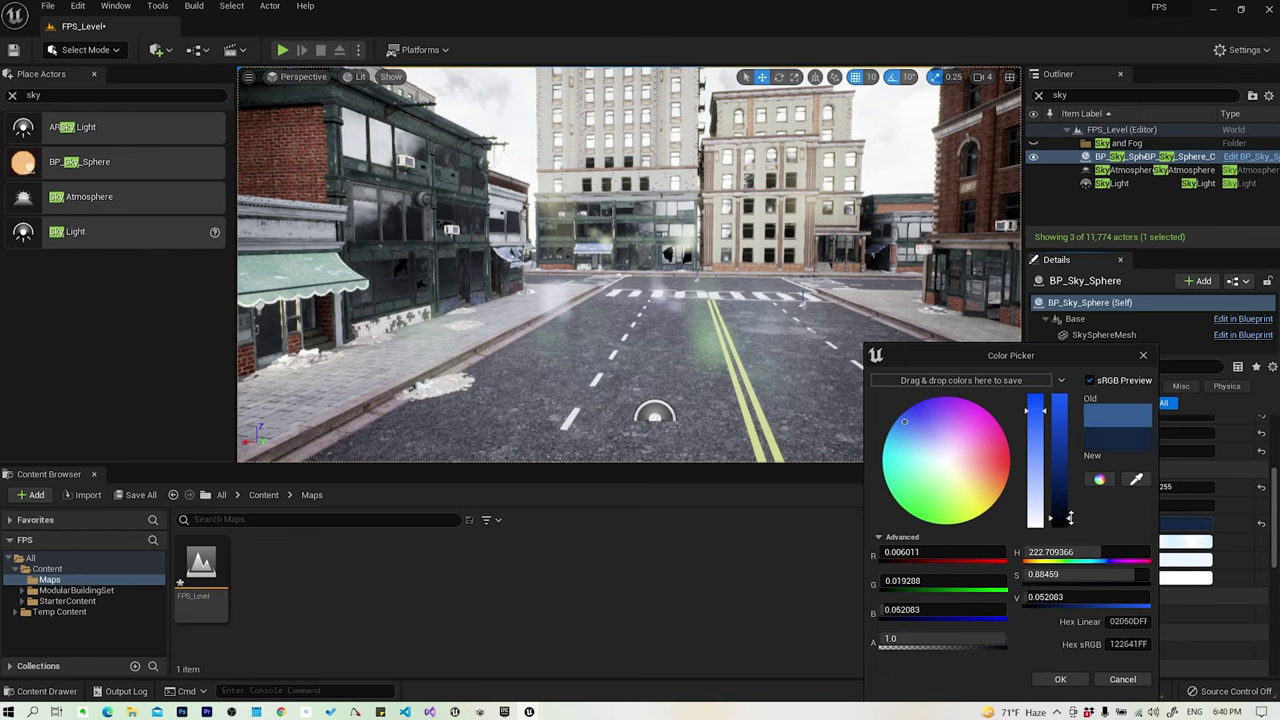
{"action": "mouse_move", "coordinate": [1035, 411]}
{"action": "left_mouse_down"}
{"action": "mouse_move", "coordinate": [1036, 515]}
{"action": "mouse_move", "coordinate": [1068, 521]}
{"action": "mouse_move", "coordinate": [1046, 468]}
{"action": "left_mouse_up"}
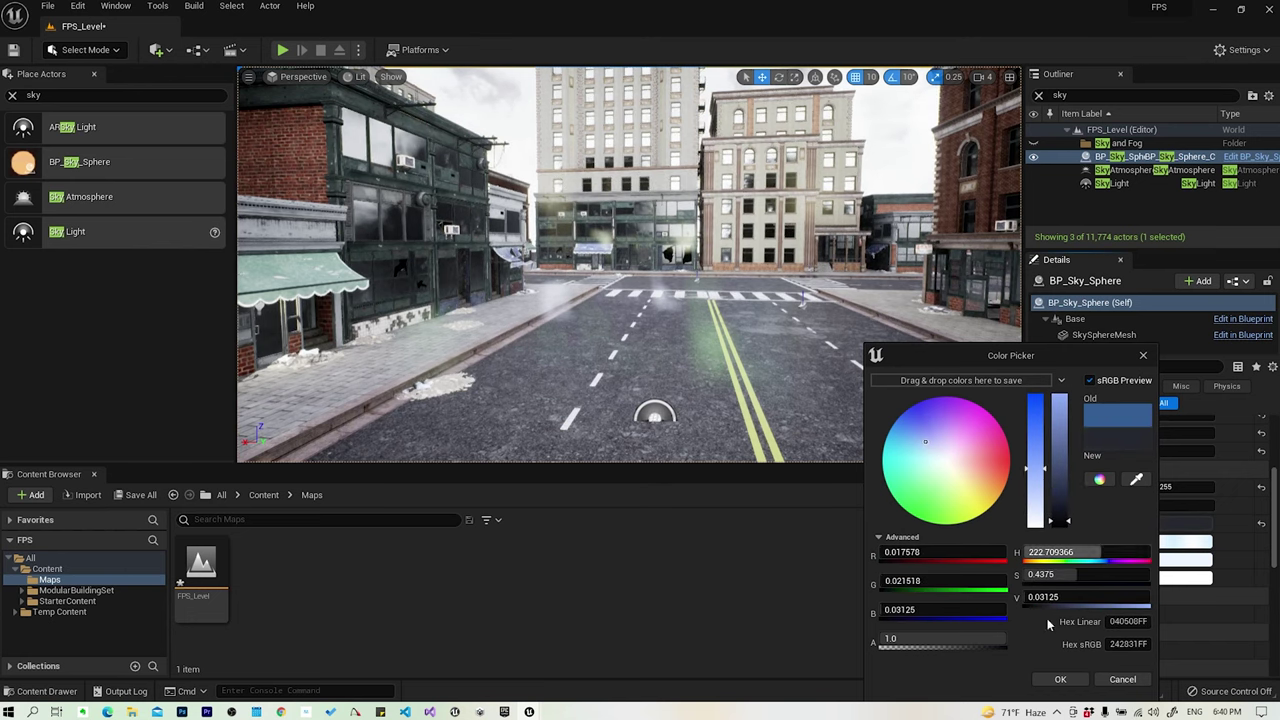
{"action": "left_click", "coordinate": [1060, 680]}
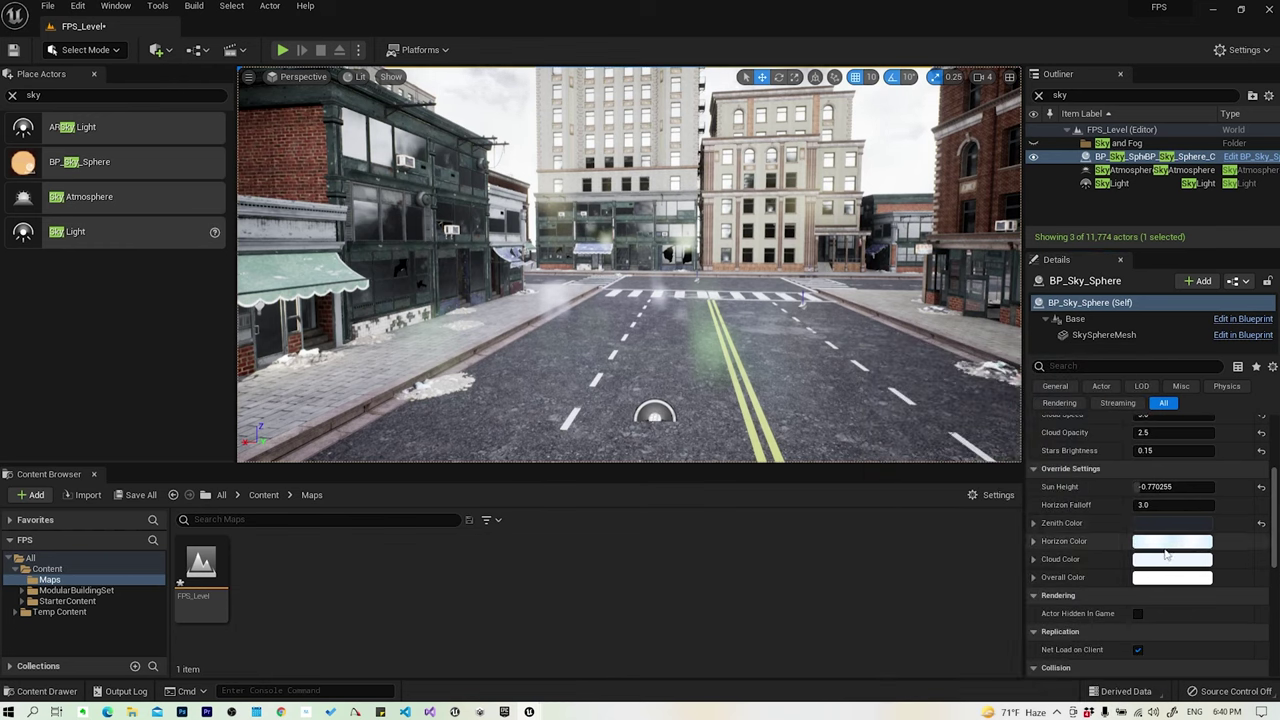
{"action": "left_click", "coordinate": [1167, 549]}
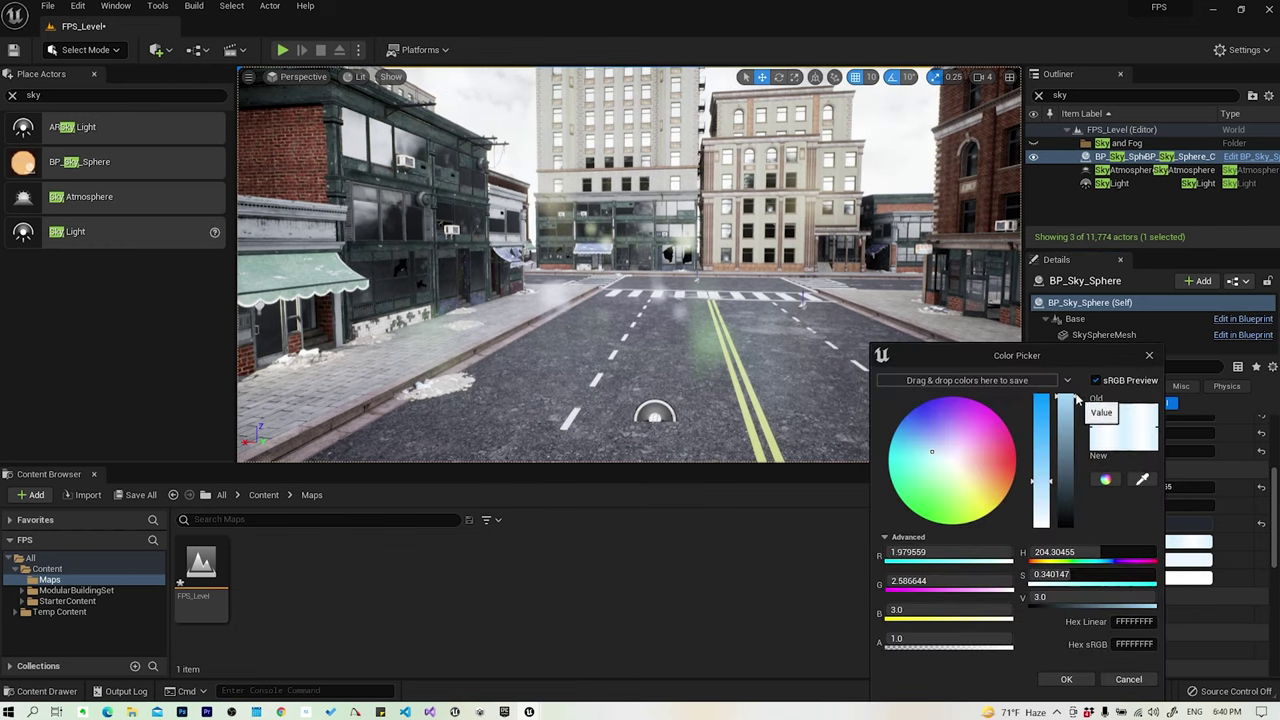
Drop the Horizon, Cloud and Overall Color values to near-black tones
{"action": "left_click_drag", "start_coordinate": [1066, 400], "coordinate": [1070, 518]}
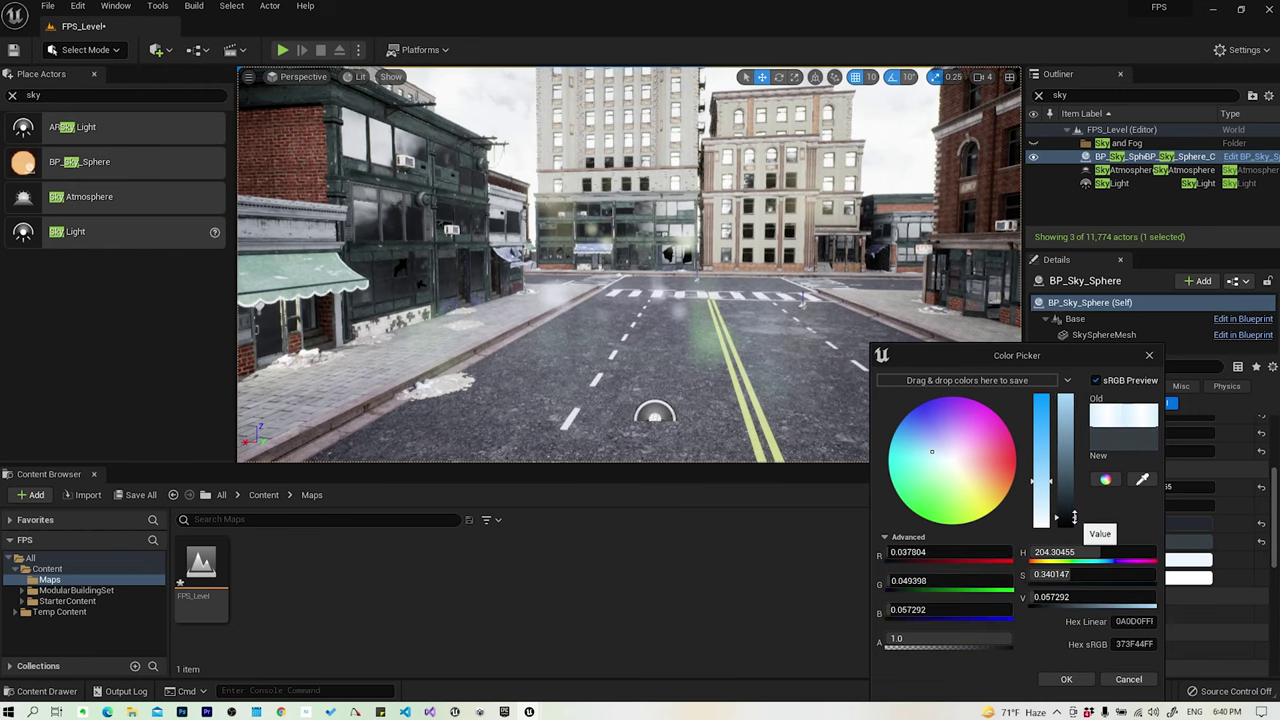
{"action": "left_click", "coordinate": [1066, 679]}
{"action": "left_click", "coordinate": [1168, 564]}
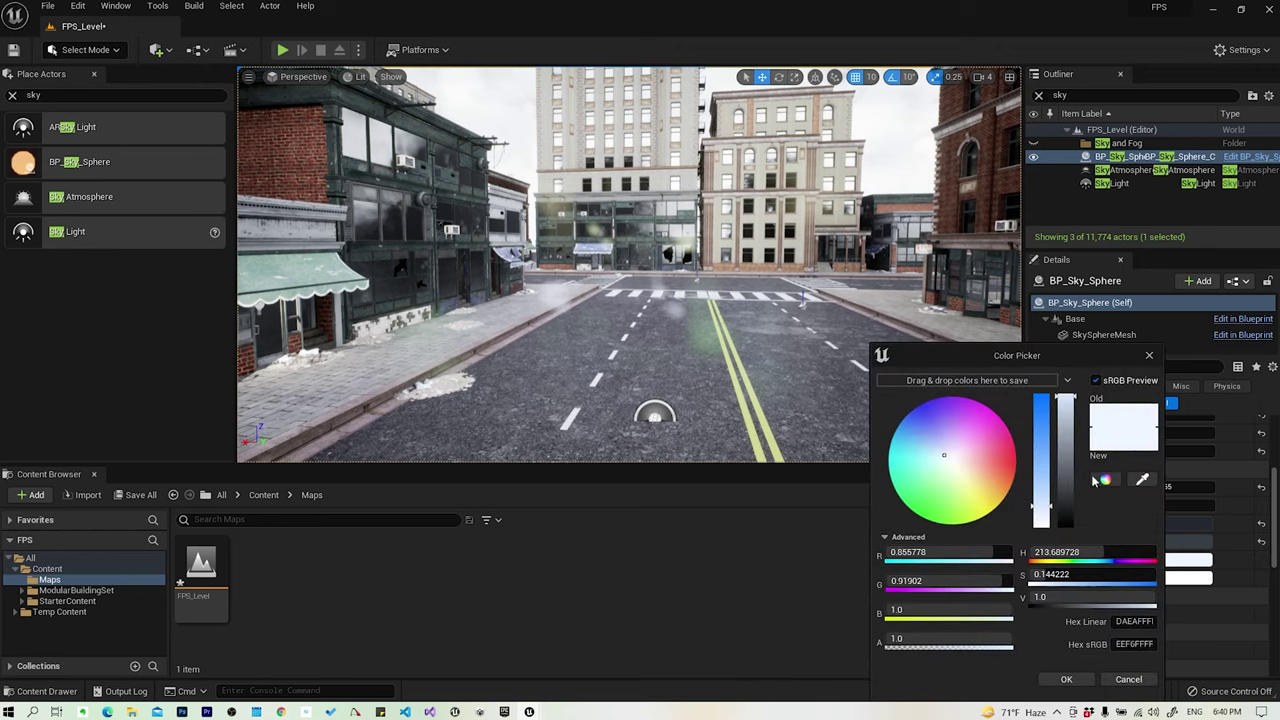
{"action": "left_click_drag", "start_coordinate": [1068, 398], "coordinate": [1072, 518]}
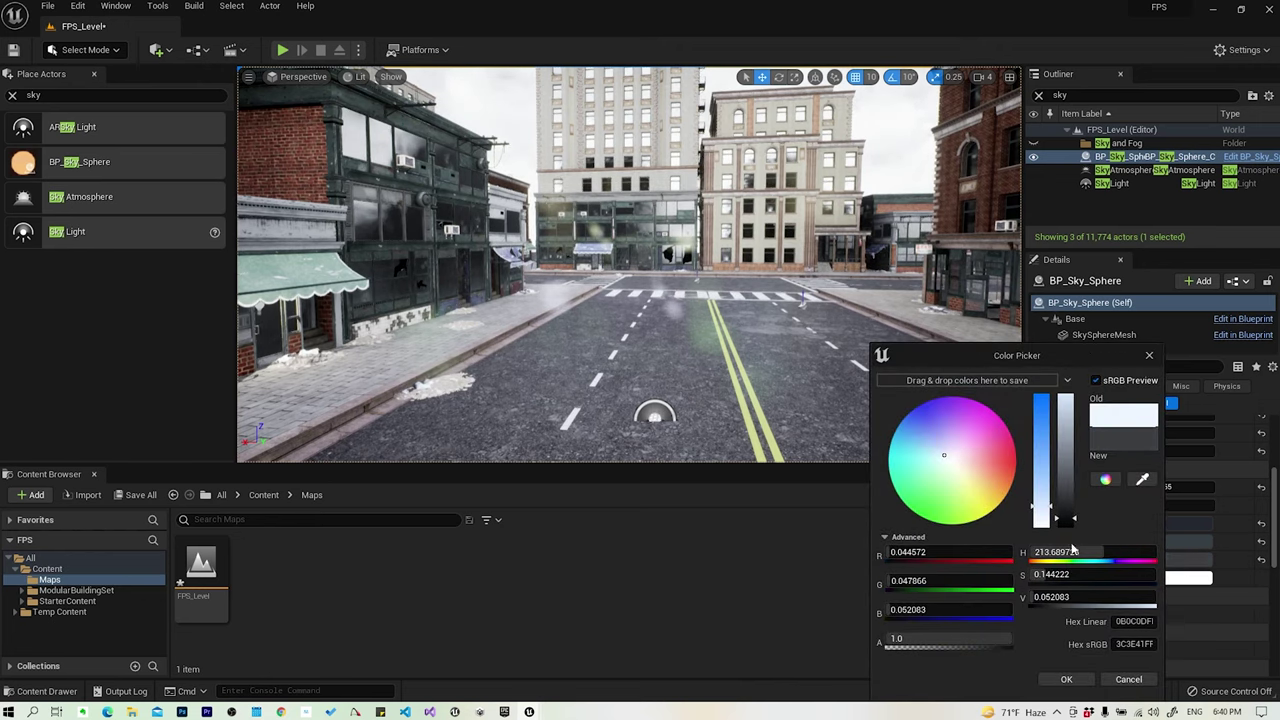
{"action": "left_click", "coordinate": [1066, 679]}
{"action": "left_click", "coordinate": [1158, 580]}
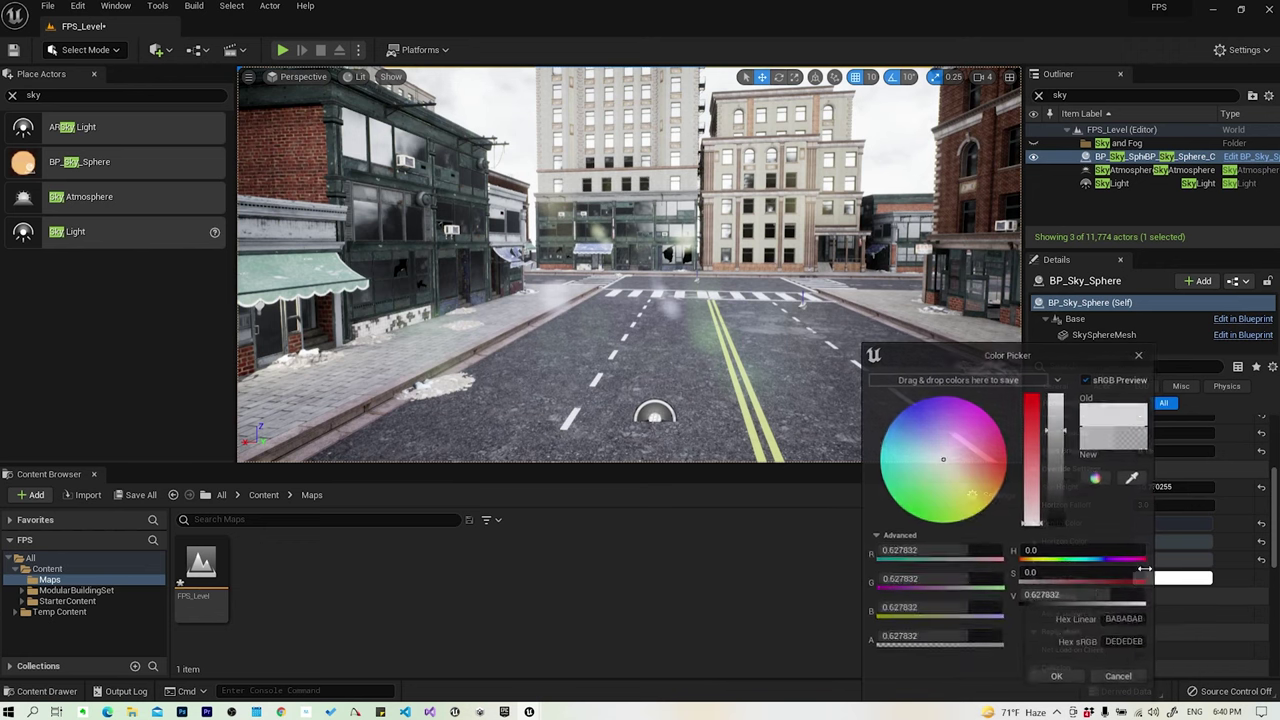
{"action": "left_click_drag", "start_coordinate": [1058, 400], "coordinate": [1048, 522]}
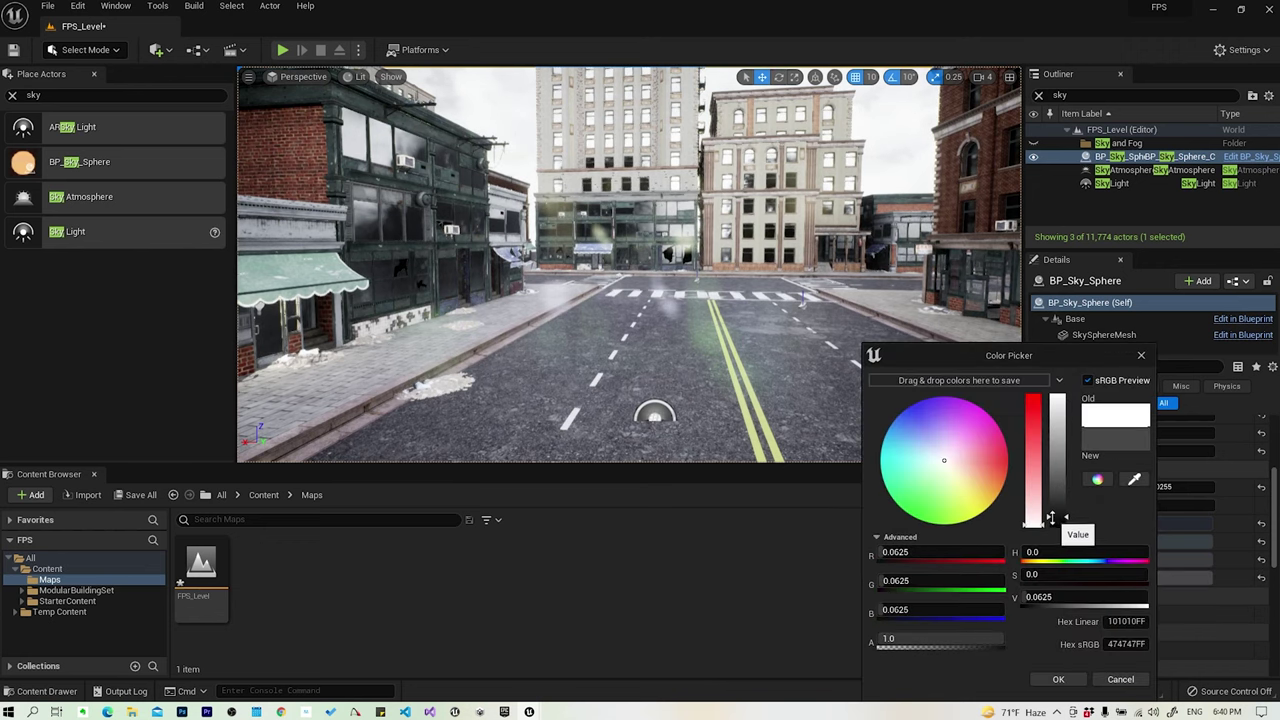
{"action": "left_click", "coordinate": [1056, 680]}
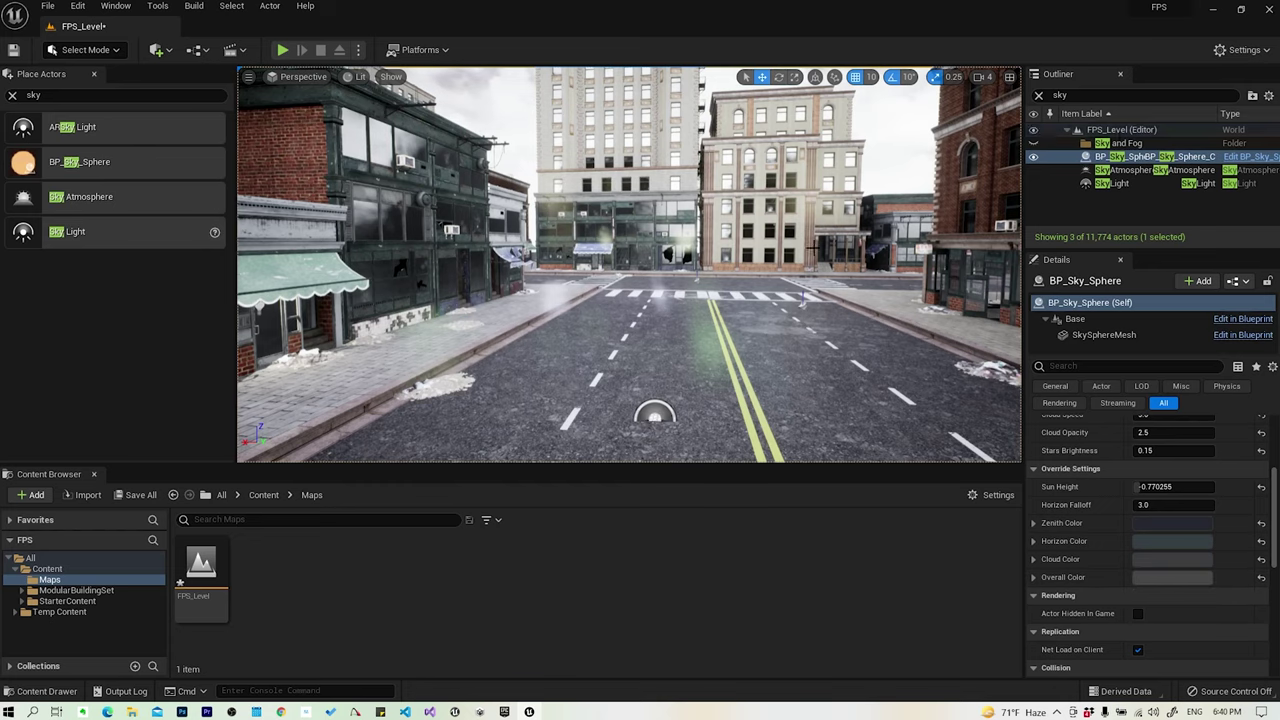
Frame the sky sphere in the viewport and look toward the intersection
{"action": "double_click", "coordinate": [1150, 156]}
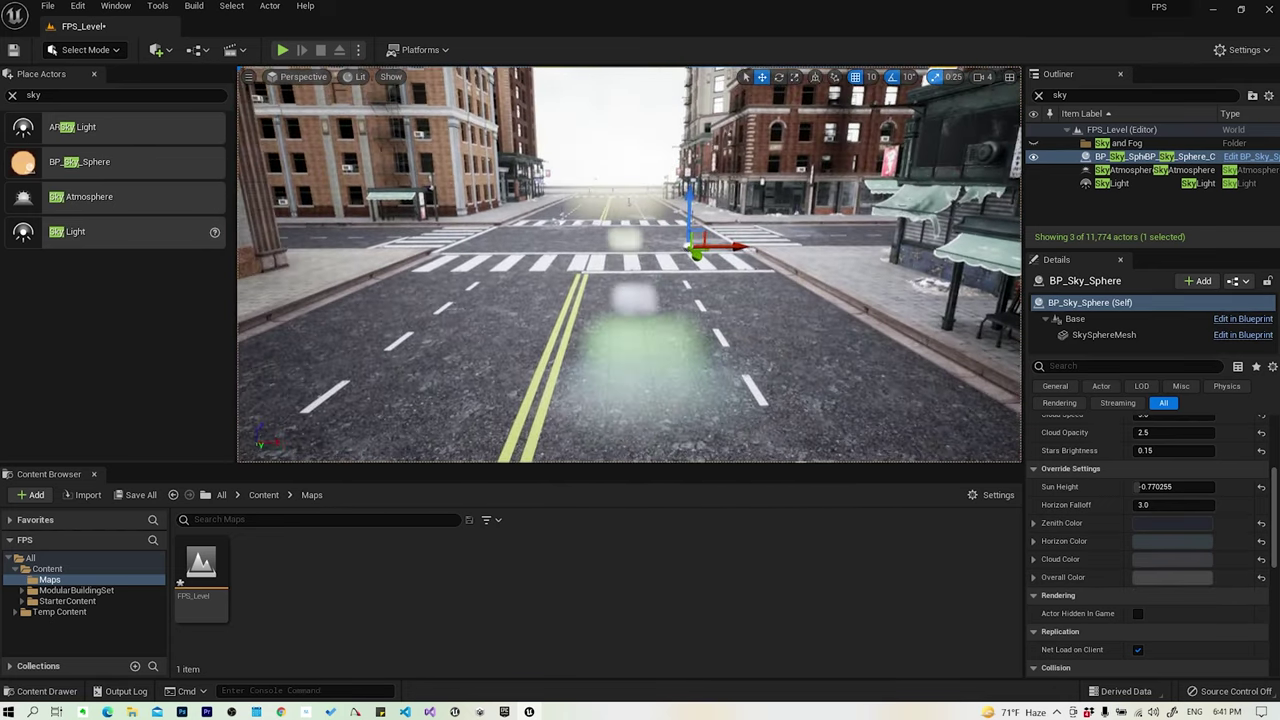
{"action": "right_click_drag", "start_coordinate": [551, 232], "coordinate": [551, 232]}
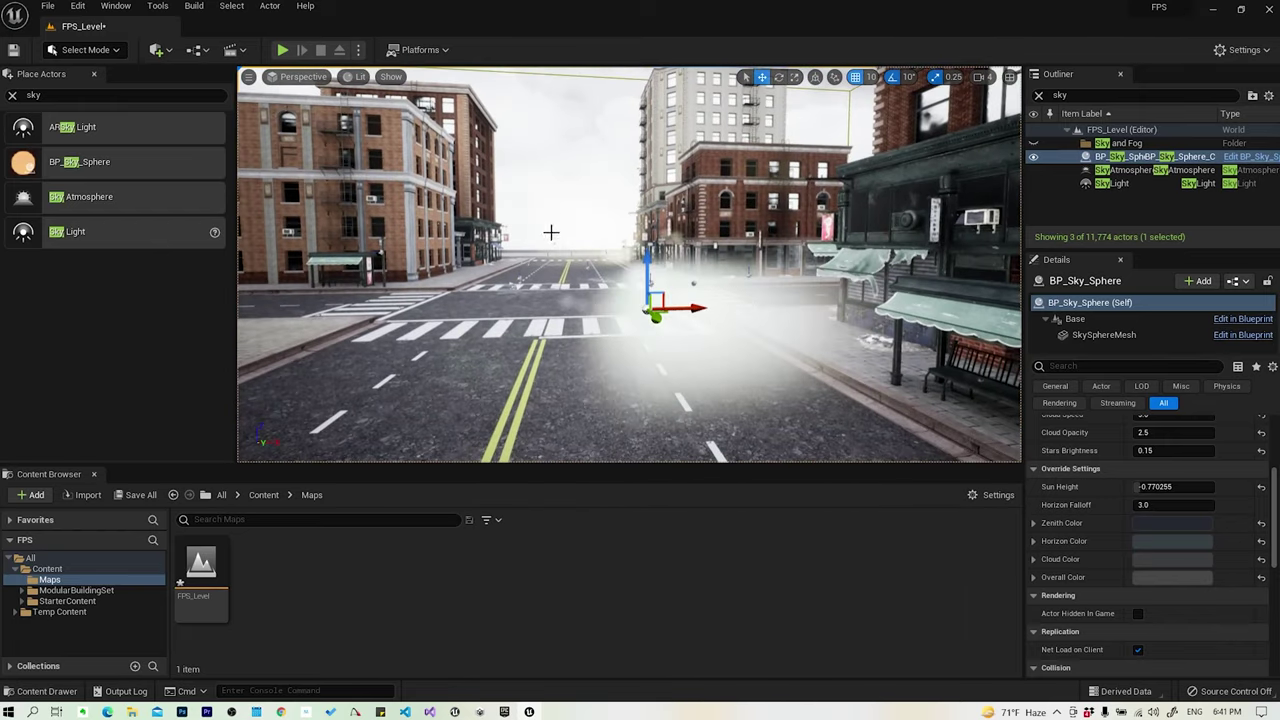
{"action": "right_click_drag", "start_coordinate": [633, 382], "coordinate": [633, 382]}
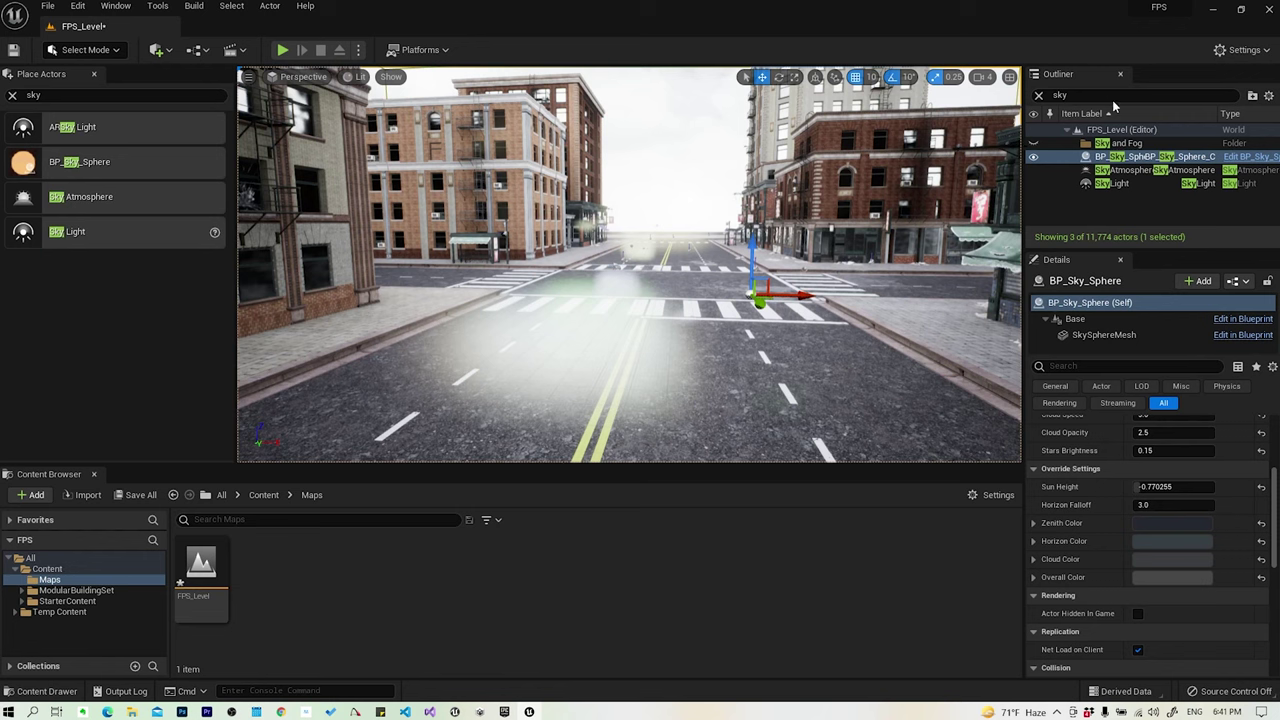
Find and select the GlobalPostProcessVolume in the Outliner's Volumes folder
{"action": "left_click", "coordinate": [1060, 95]}
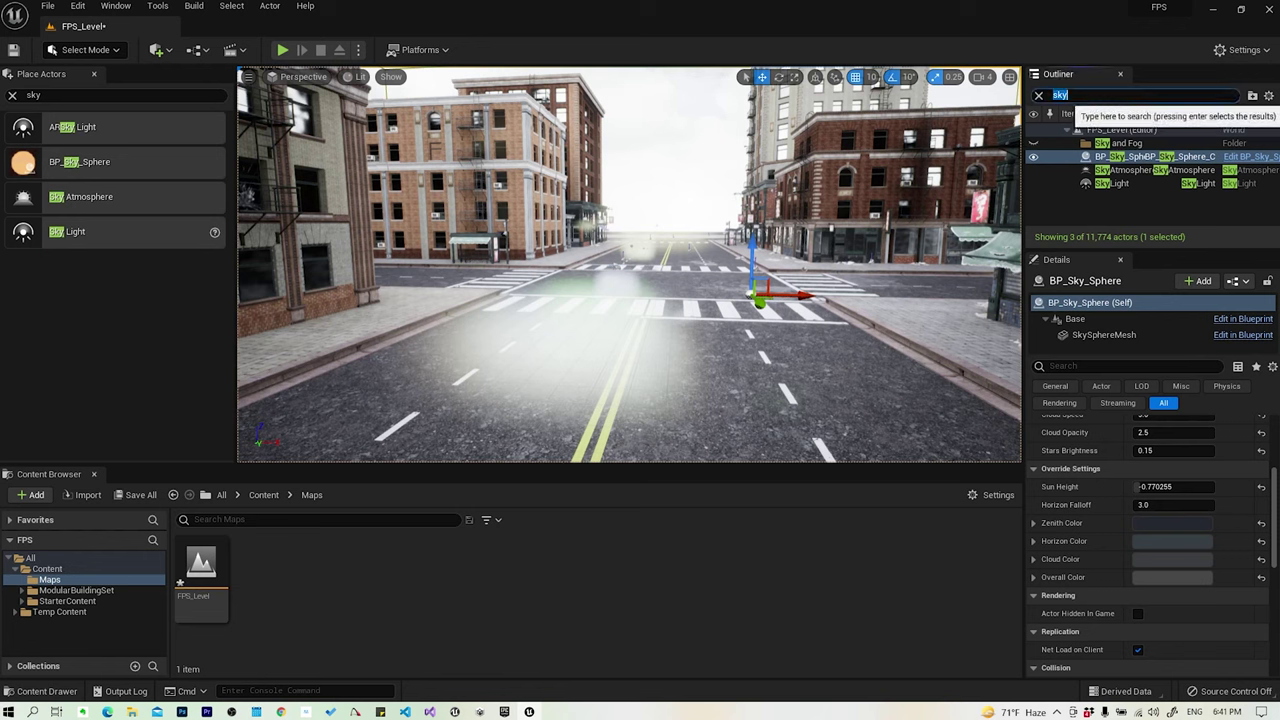
{"action": "type", "text": "post"}
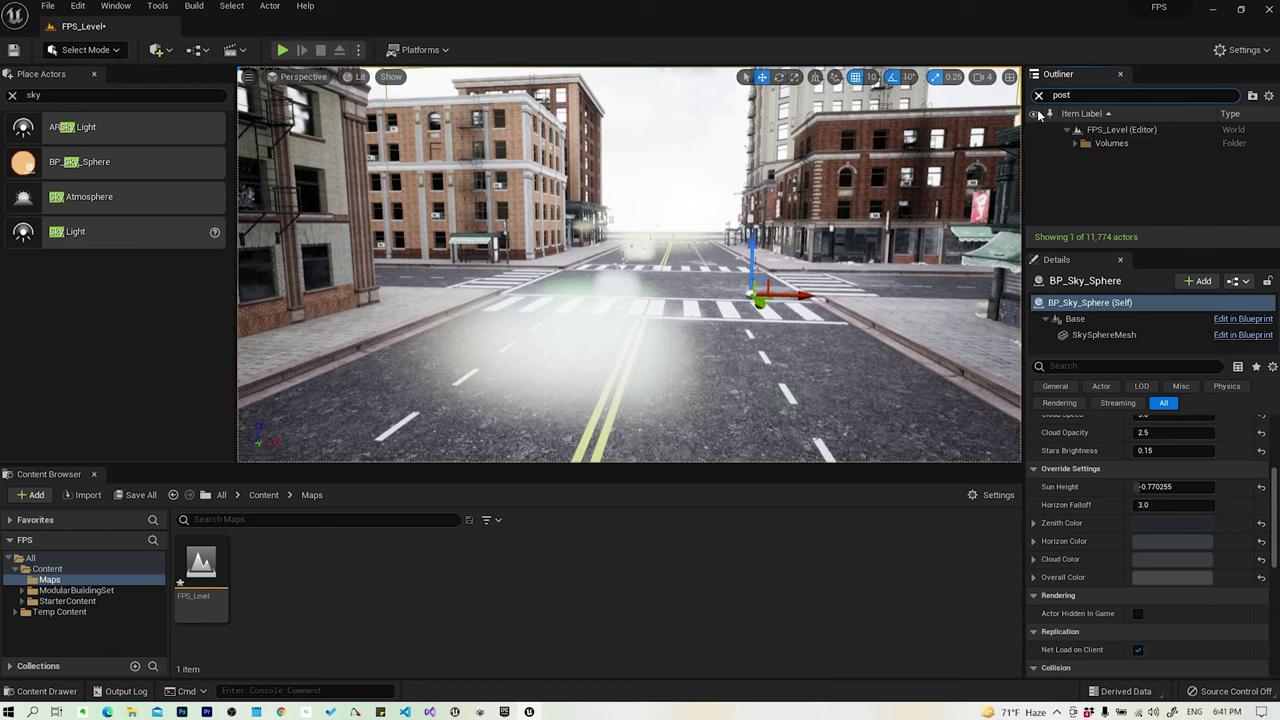
{"action": "left_click", "coordinate": [1075, 144]}
{"action": "left_click", "coordinate": [1145, 158]}
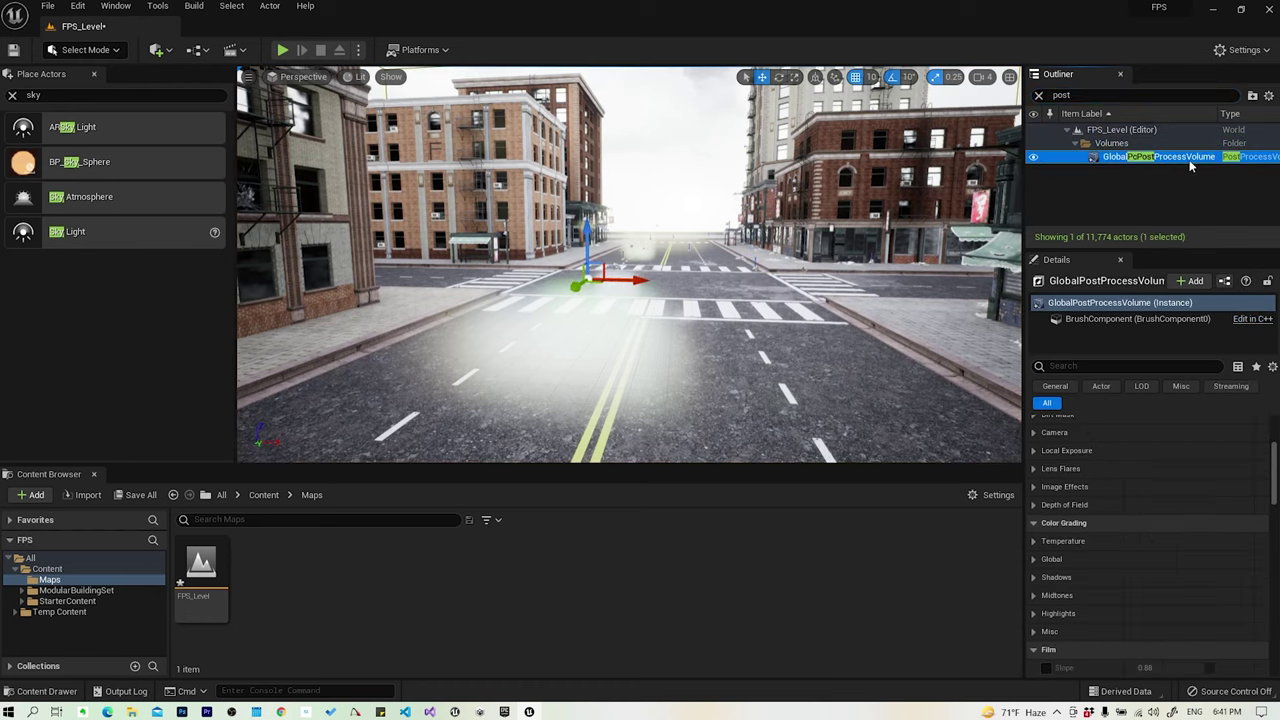
{"action": "scroll", "coordinate": [1110, 480], "scroll_direction": "up", "scroll_amount": 5}
Uncheck the volume's Lens Flares Intensity override, then clear the Details filter
{"action": "left_click", "coordinate": [1080, 366]}
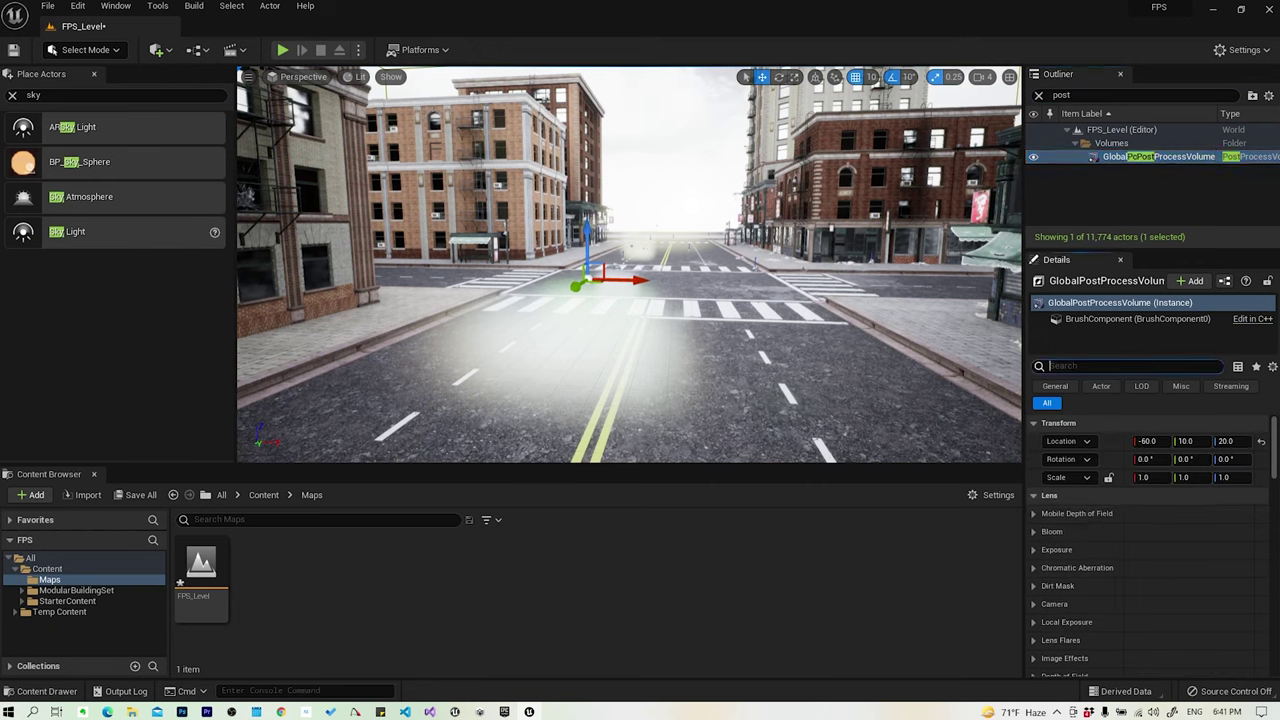
{"action": "type", "text": "le"}
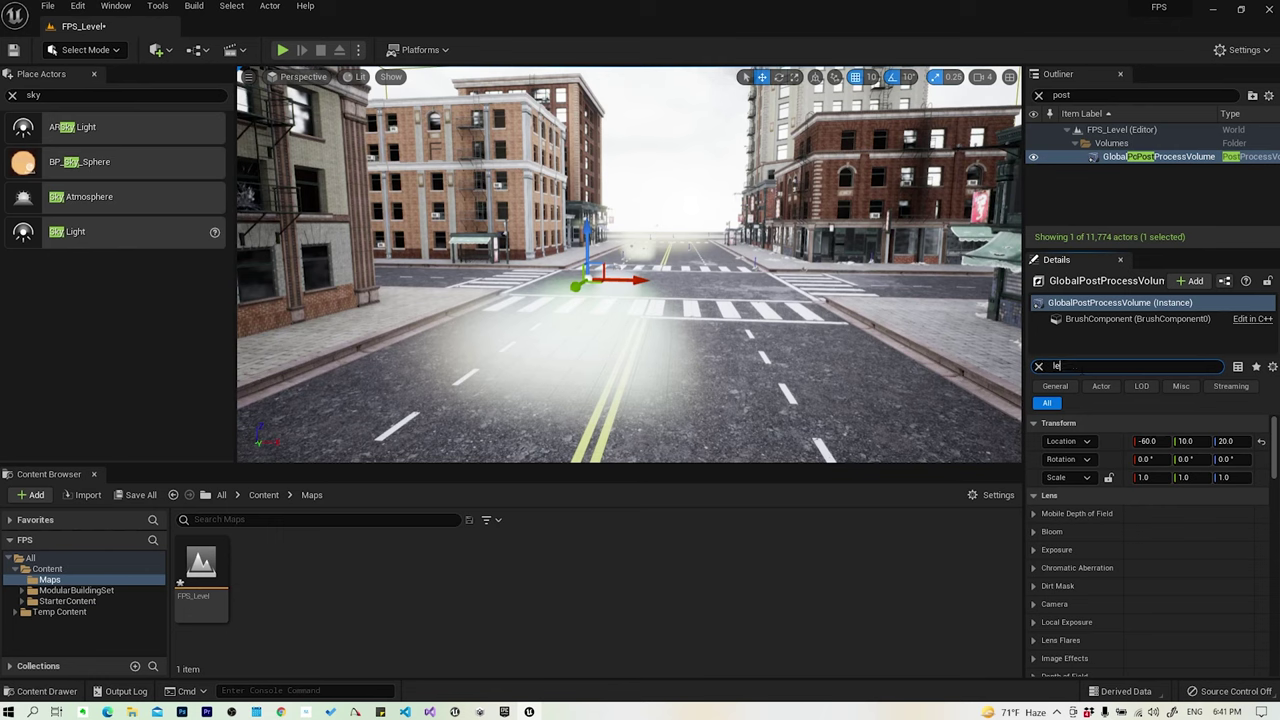
{"action": "type", "text": "ns in"}
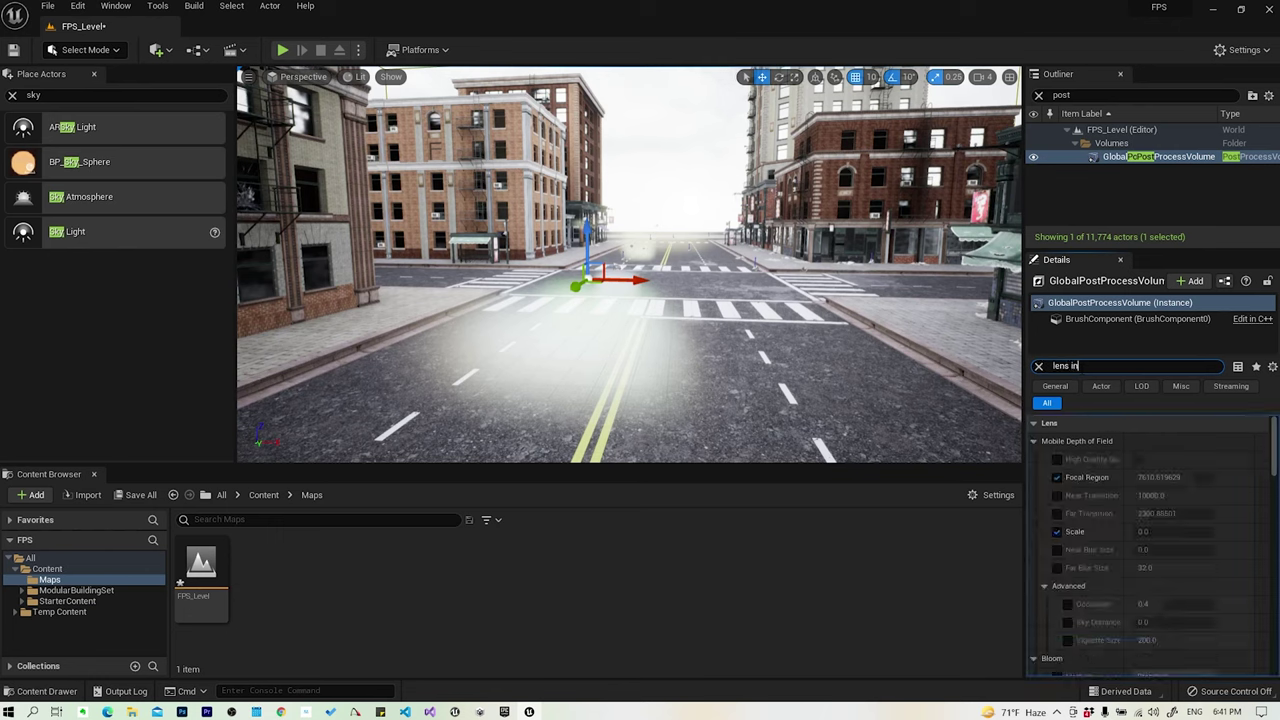
{"action": "type", "text": "tes"}
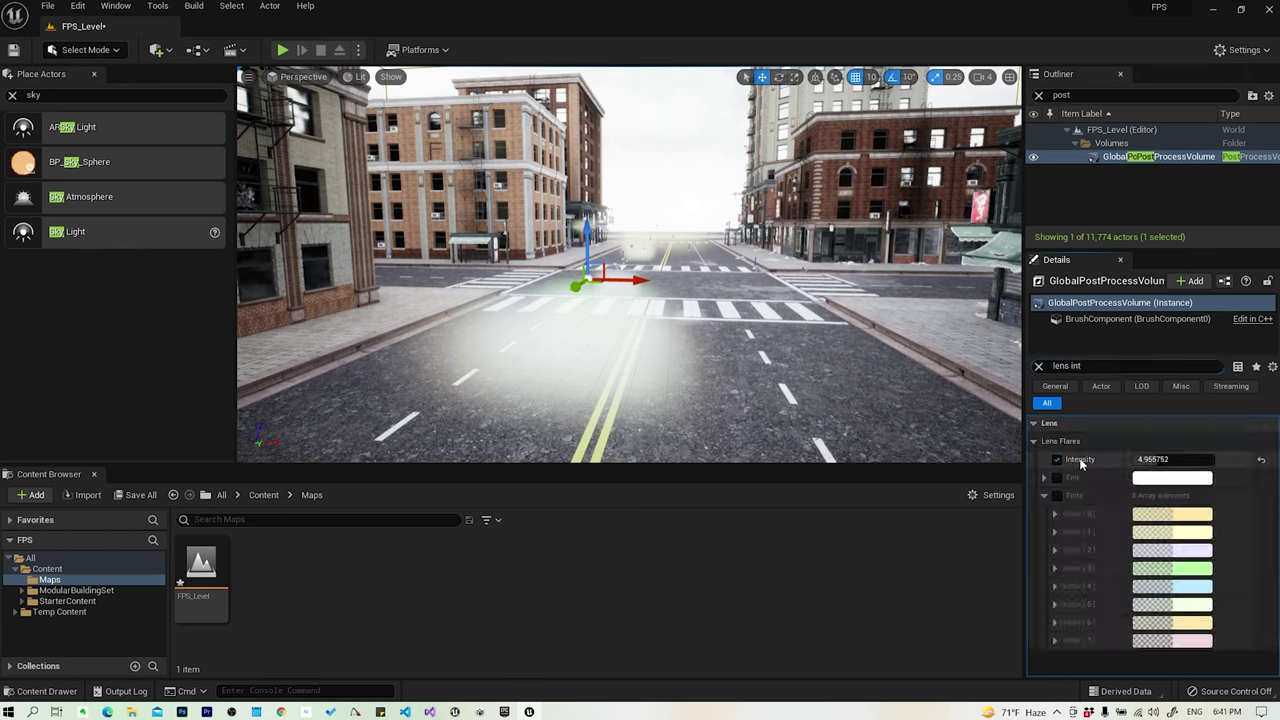
{"action": "left_click", "coordinate": [1140, 459]}
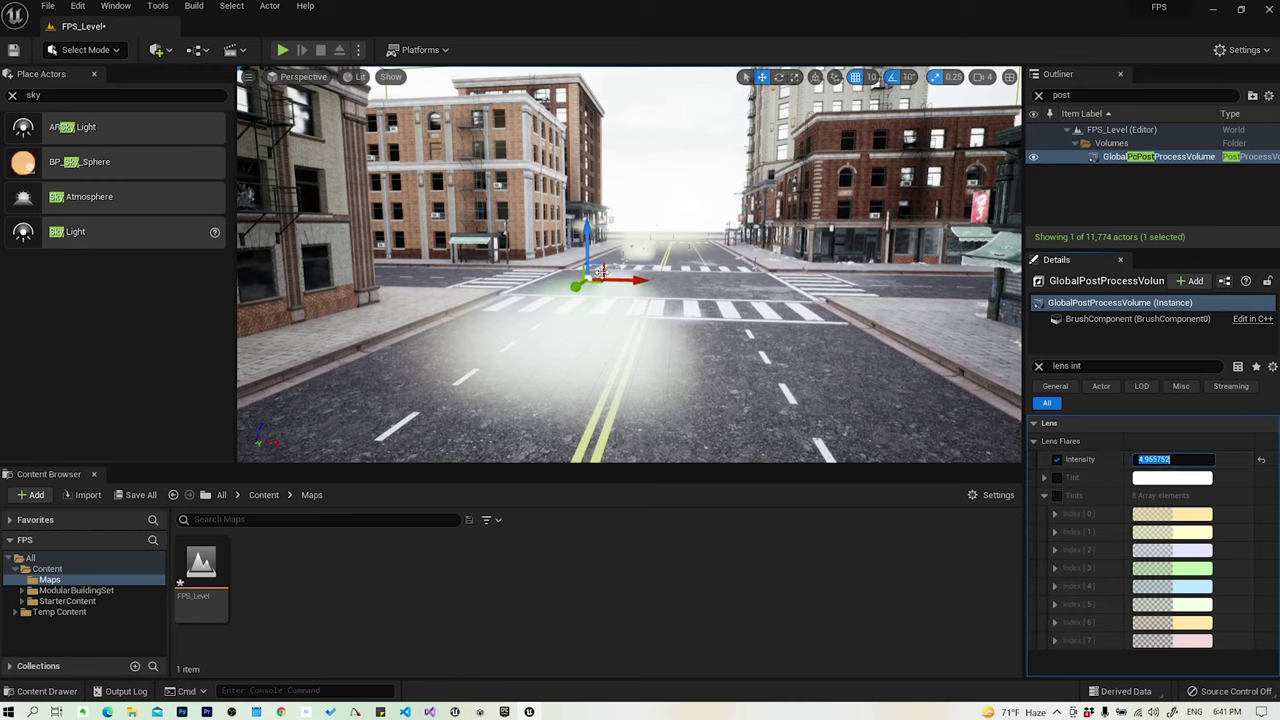
{"action": "left_click", "coordinate": [1057, 459]}
{"action": "left_click", "coordinate": [1057, 459]}
{"action": "left_click", "coordinate": [1057, 460]}
{"action": "left_click", "coordinate": [1057, 460]}
{"action": "left_click", "coordinate": [1057, 460]}
{"action": "left_click", "coordinate": [1057, 460]}
{"action": "left_click", "coordinate": [1057, 460]}
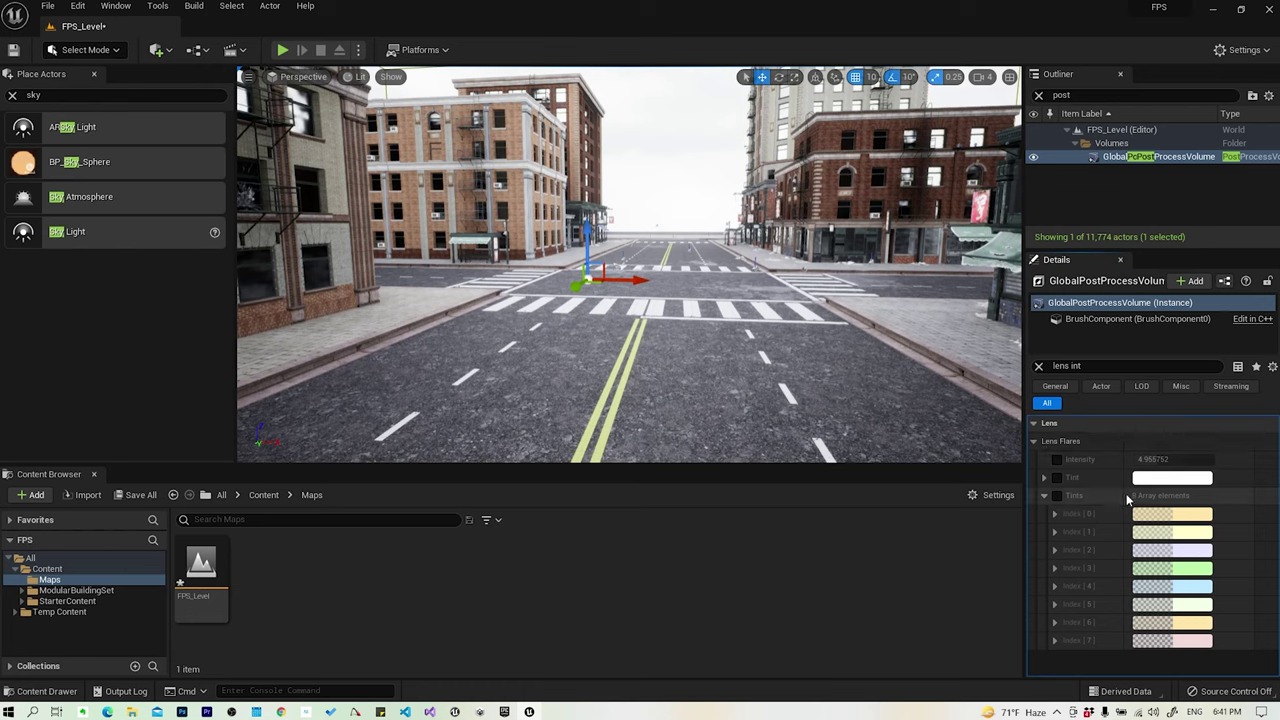
{"action": "left_click", "coordinate": [1038, 366]}
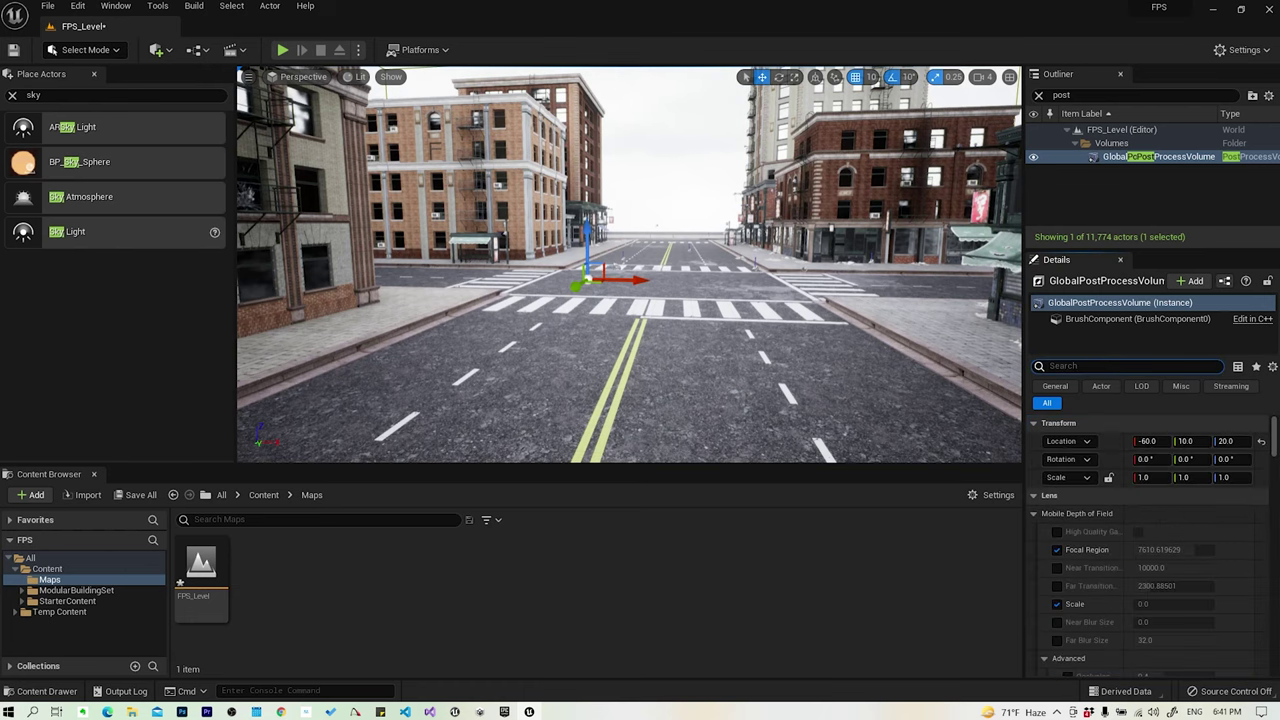
Filter the post-process volume's Details by 'exposure' to find the brightness settings
{"action": "type", "text": "ex"}
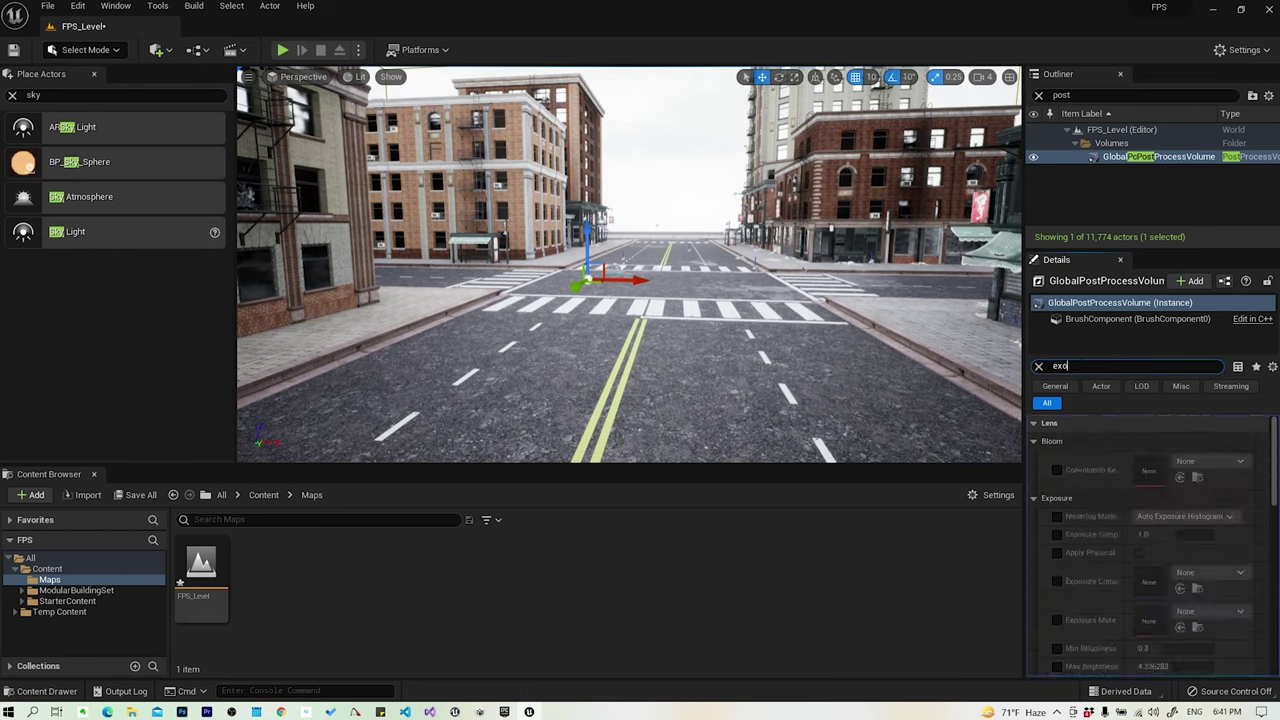
{"action": "key", "text": "BackSpace"}
{"action": "type", "text": "po"}
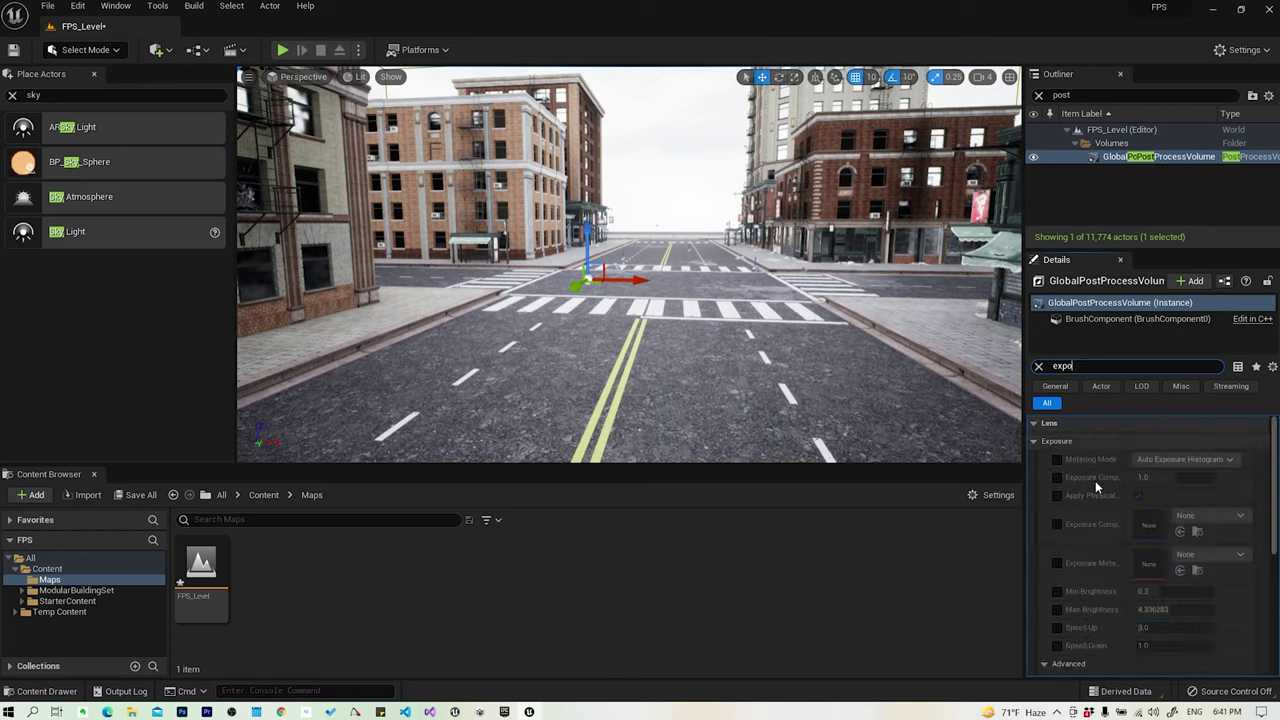
{"action": "scroll", "coordinate": [1091, 569], "scroll_direction": "down", "scroll_amount": 1}
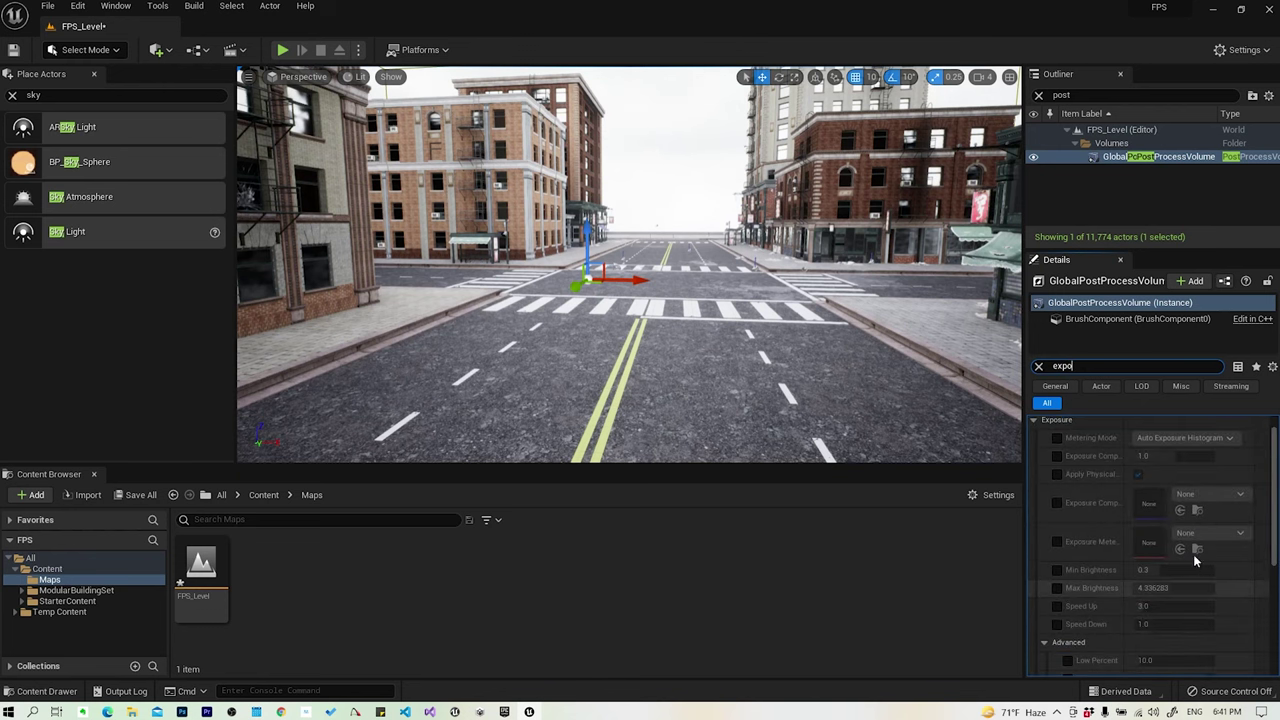
{"action": "scroll", "coordinate": [1150, 590], "scroll_direction": "down", "scroll_amount": 3}
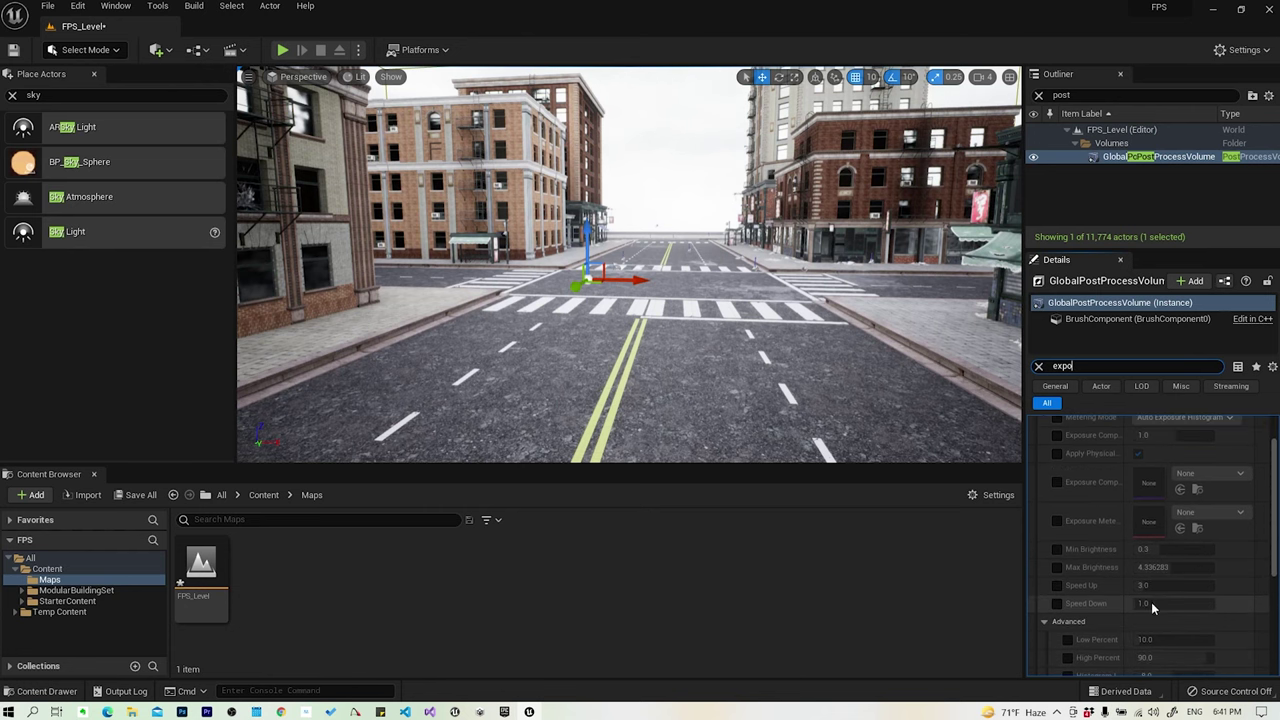
{"action": "scroll", "coordinate": [1151, 600], "scroll_direction": "up", "scroll_amount": 4}
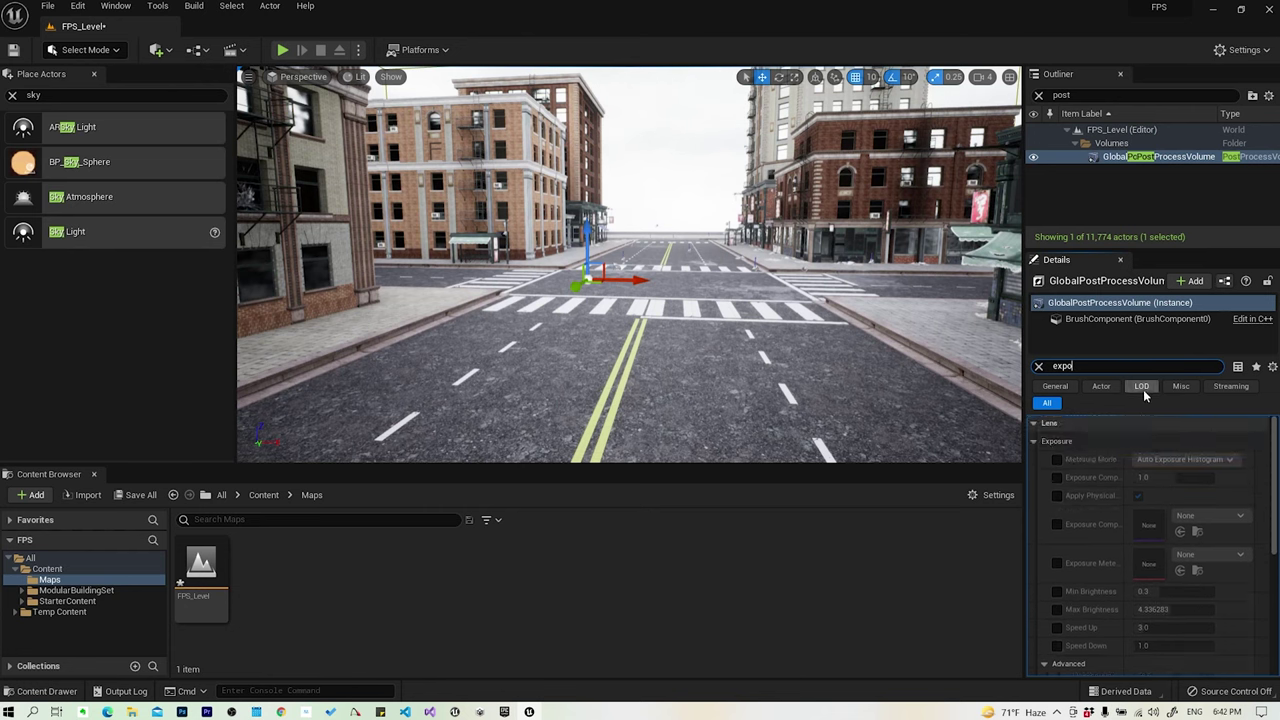
{"action": "type", "text": "su"}
{"action": "type", "text": "re"}
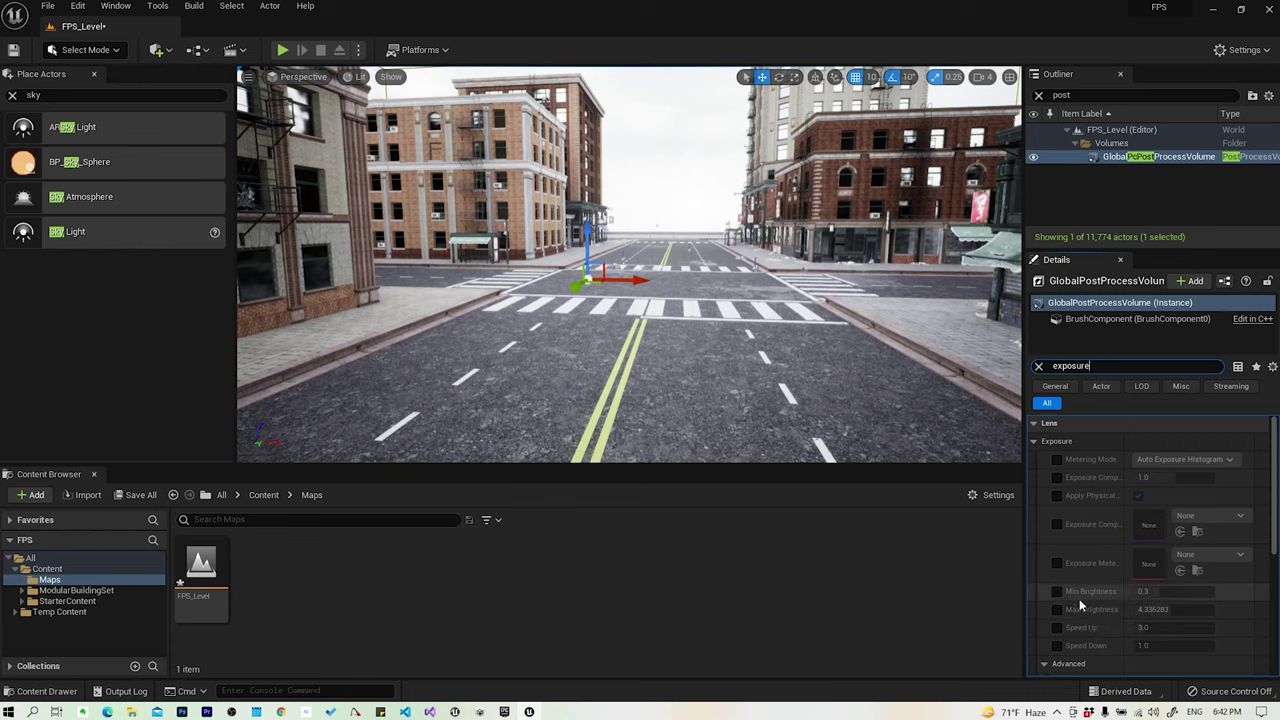
{"action": "scroll", "coordinate": [1087, 602], "scroll_direction": "down", "scroll_amount": 1}
{"action": "scroll", "coordinate": [1087, 602], "scroll_direction": "down", "scroll_amount": 1}
{"action": "scroll", "coordinate": [1092, 599], "scroll_direction": "down", "scroll_amount": 2}
{"action": "scroll", "coordinate": [1103, 595], "scroll_direction": "down", "scroll_amount": 2}
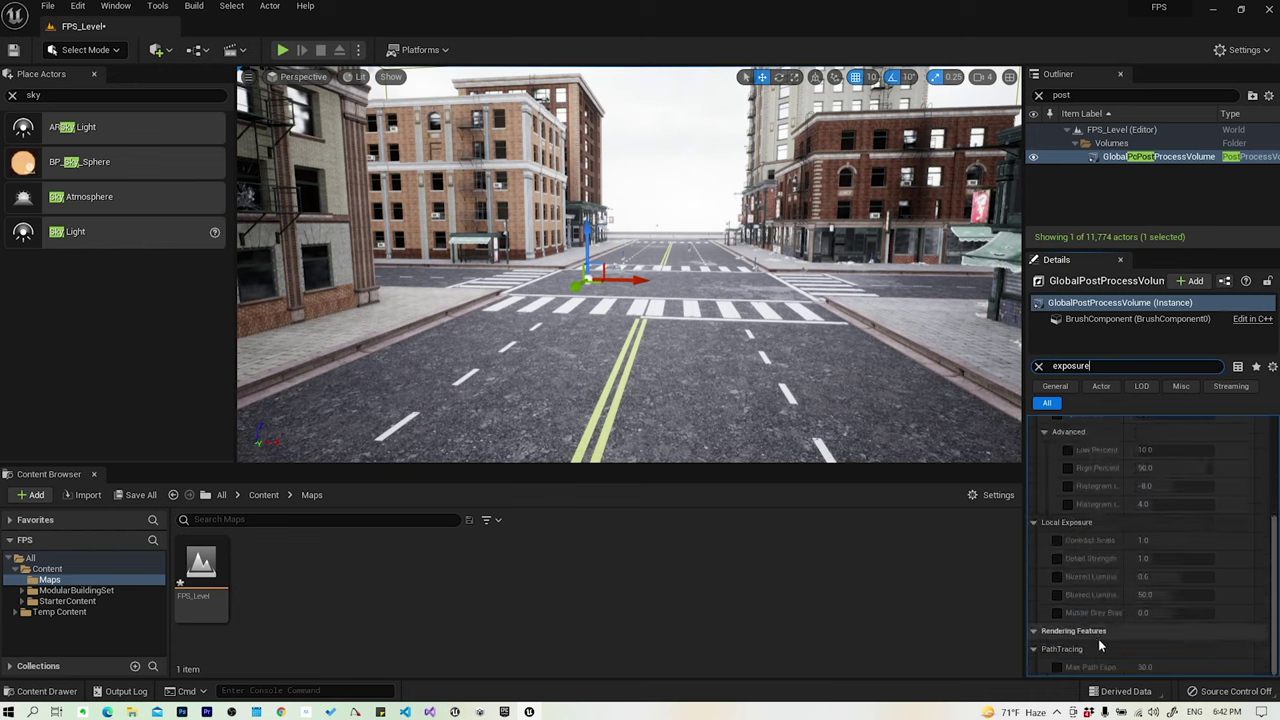
{"action": "scroll", "coordinate": [1108, 648], "scroll_direction": "up", "scroll_amount": 1}
{"action": "scroll", "coordinate": [1112, 643], "scroll_direction": "up", "scroll_amount": 2}
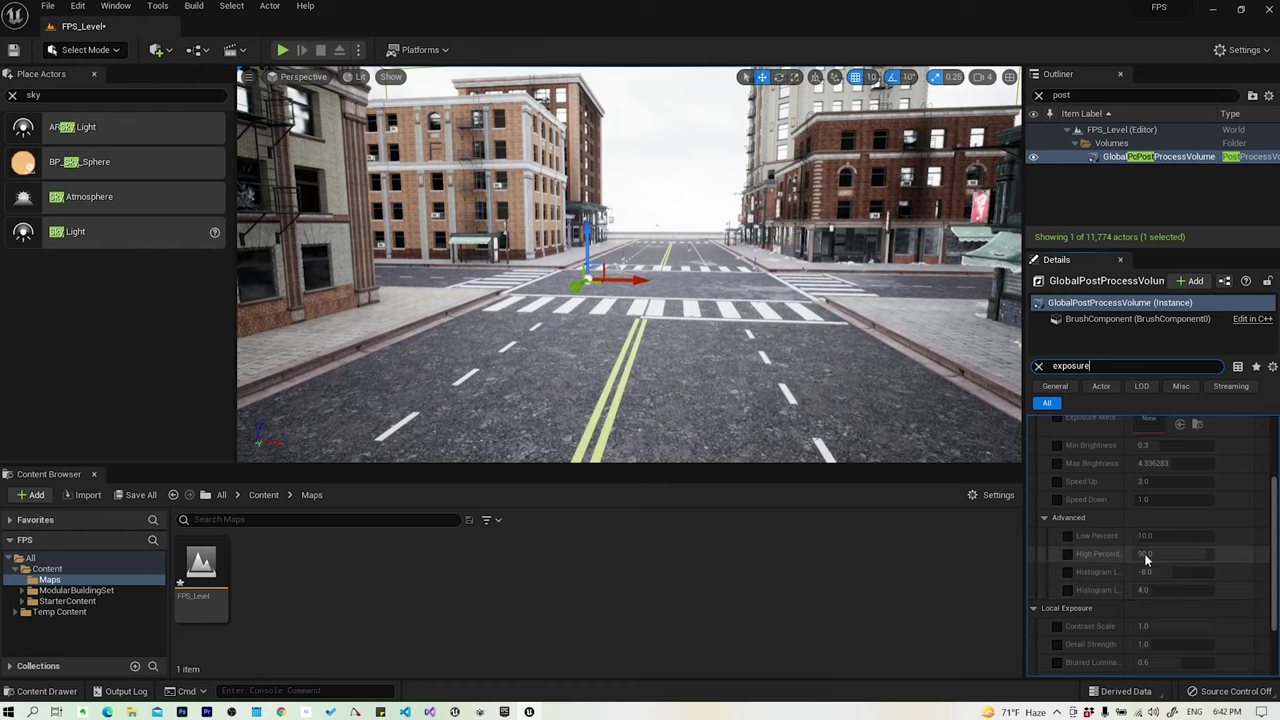
{"action": "scroll", "coordinate": [1137, 572], "scroll_direction": "up", "scroll_amount": 1}
{"action": "scroll", "coordinate": [1115, 585], "scroll_direction": "up", "scroll_amount": 1}
Enable Min and Max Brightness overrides and set both to 1
{"action": "left_click", "coordinate": [1057, 574]}
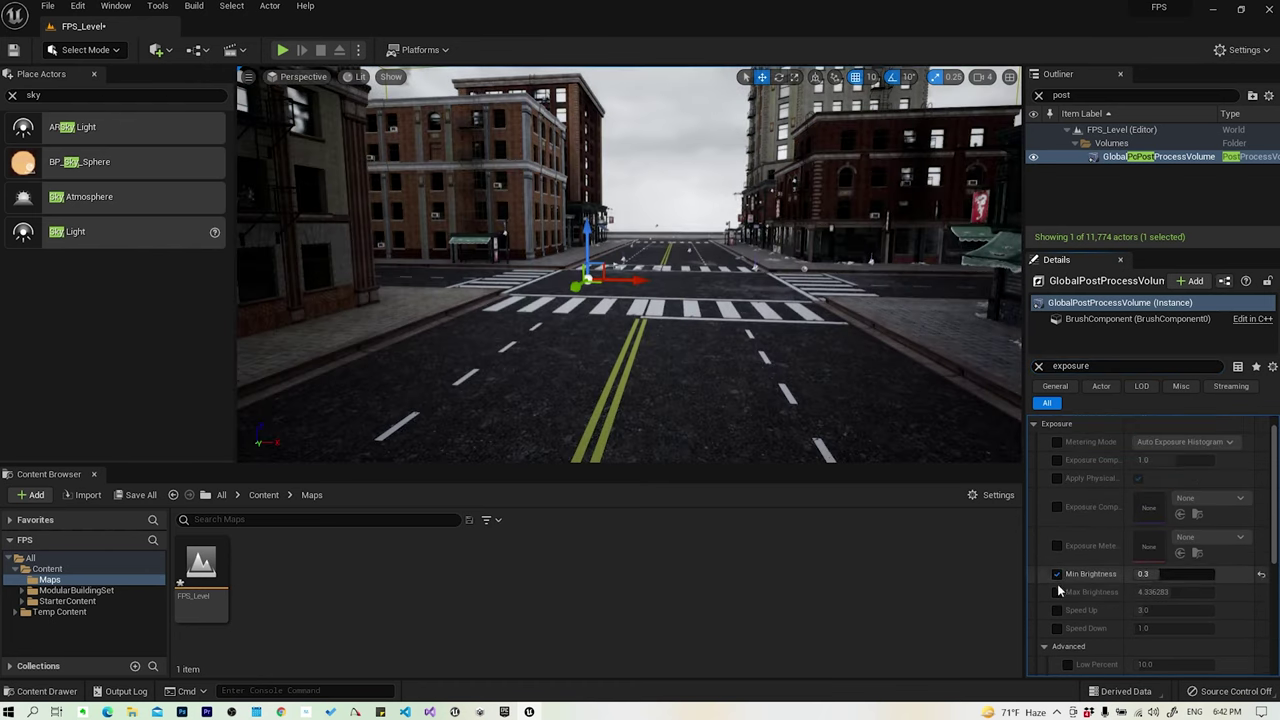
{"action": "left_click", "coordinate": [1057, 592]}
{"action": "left_click", "coordinate": [1178, 573]}
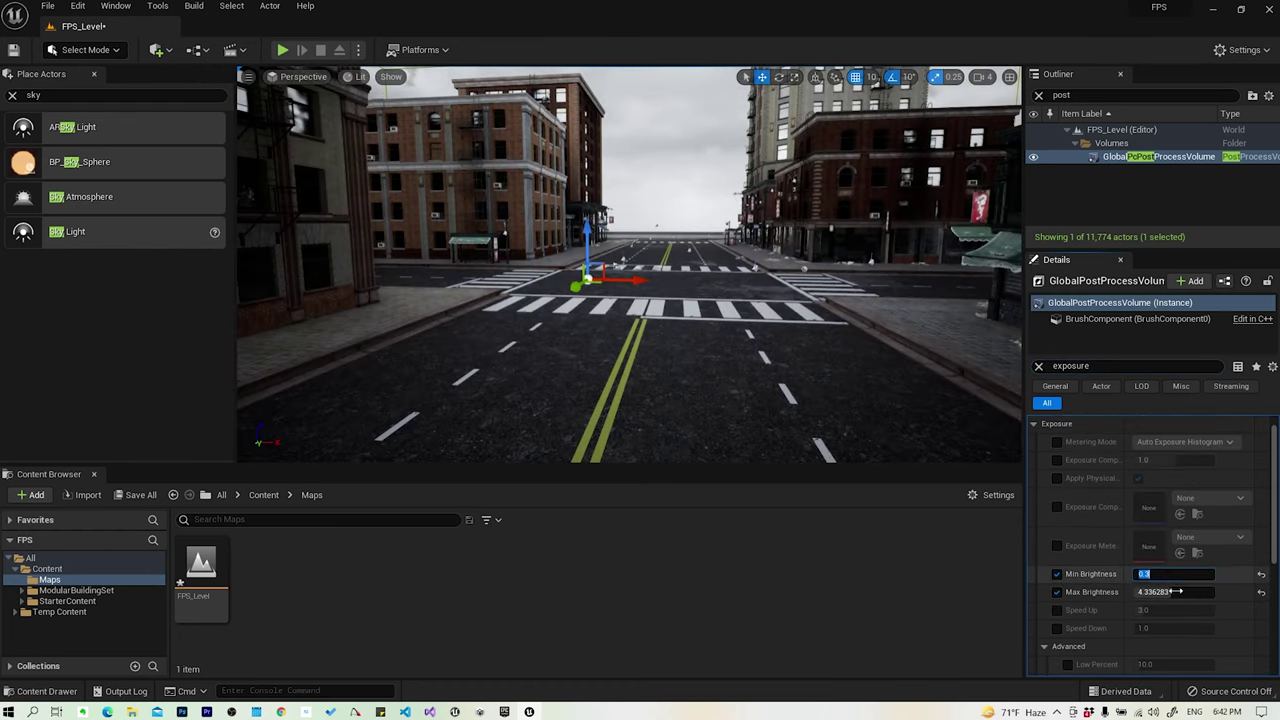
{"action": "type", "text": "1"}
{"action": "left_click", "coordinate": [1165, 591]}
{"action": "type", "text": "1"}
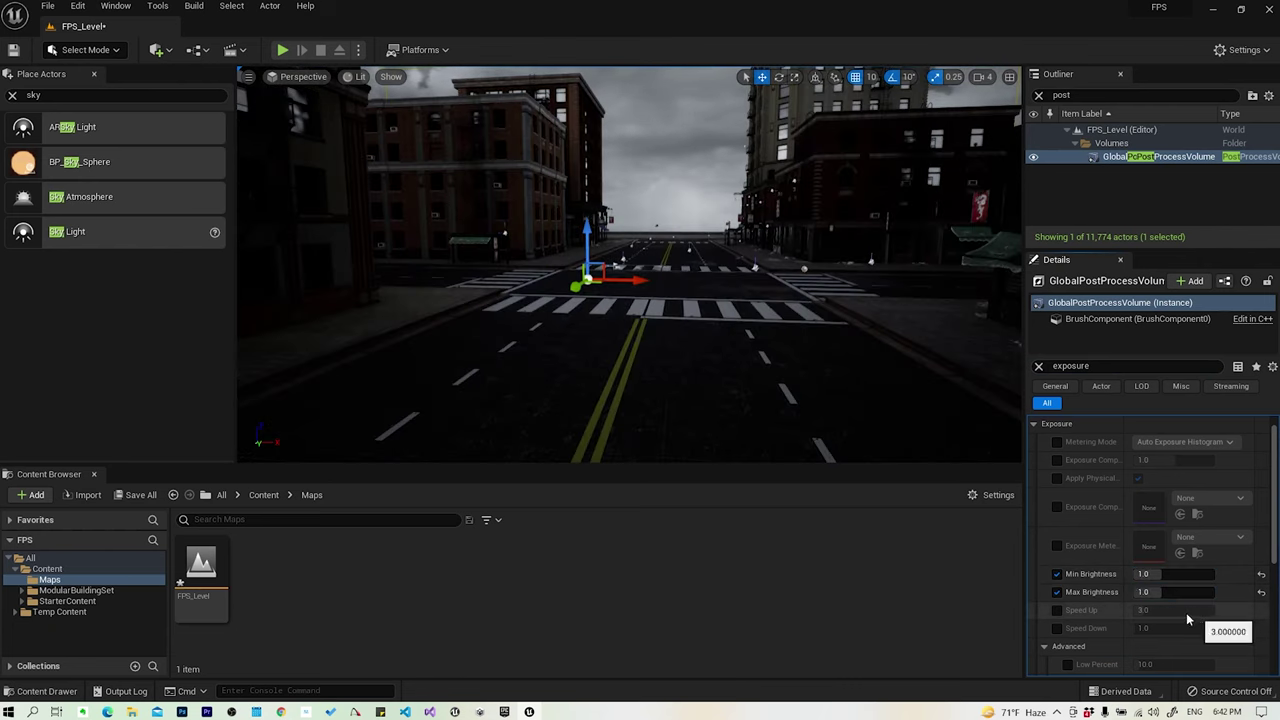
{"action": "key", "text": "Return"}
{"action": "right_click_drag", "start_coordinate": [700, 300], "coordinate": [640, 290]}
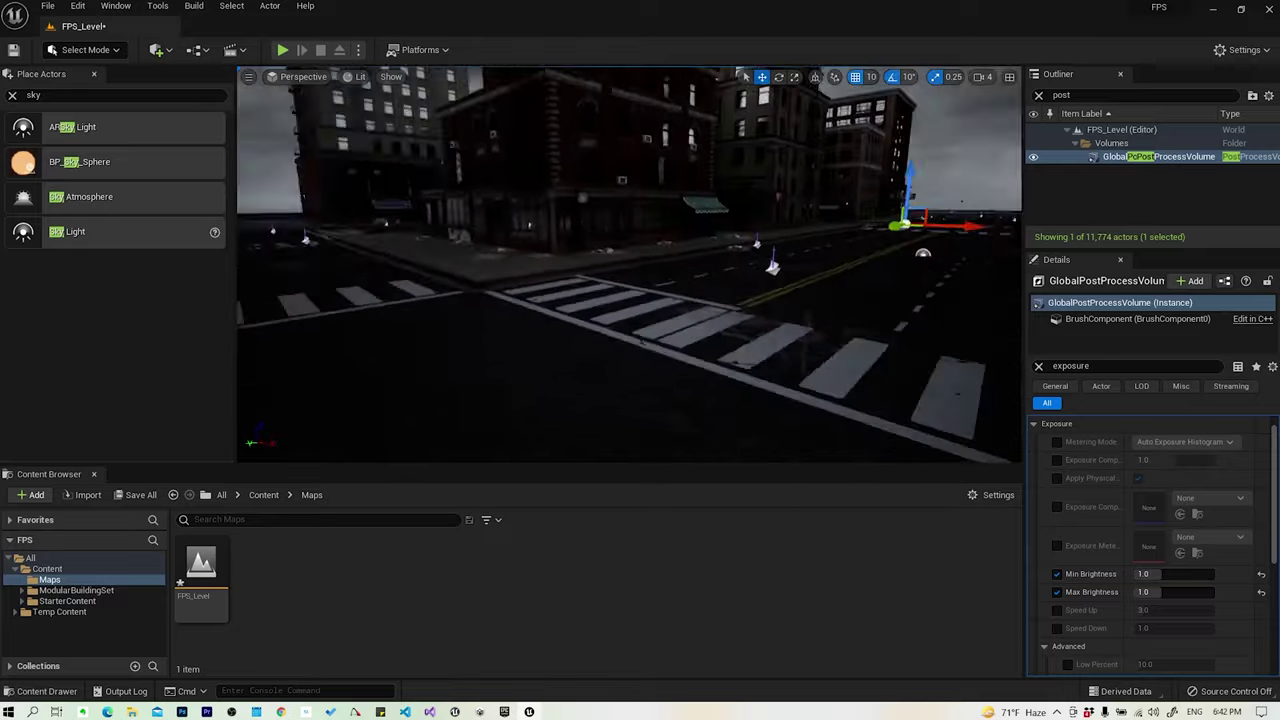
{"action": "right_click_drag", "start_coordinate": [640, 290], "coordinate": [613, 412]}
{"action": "left_click", "coordinate": [616, 330]}
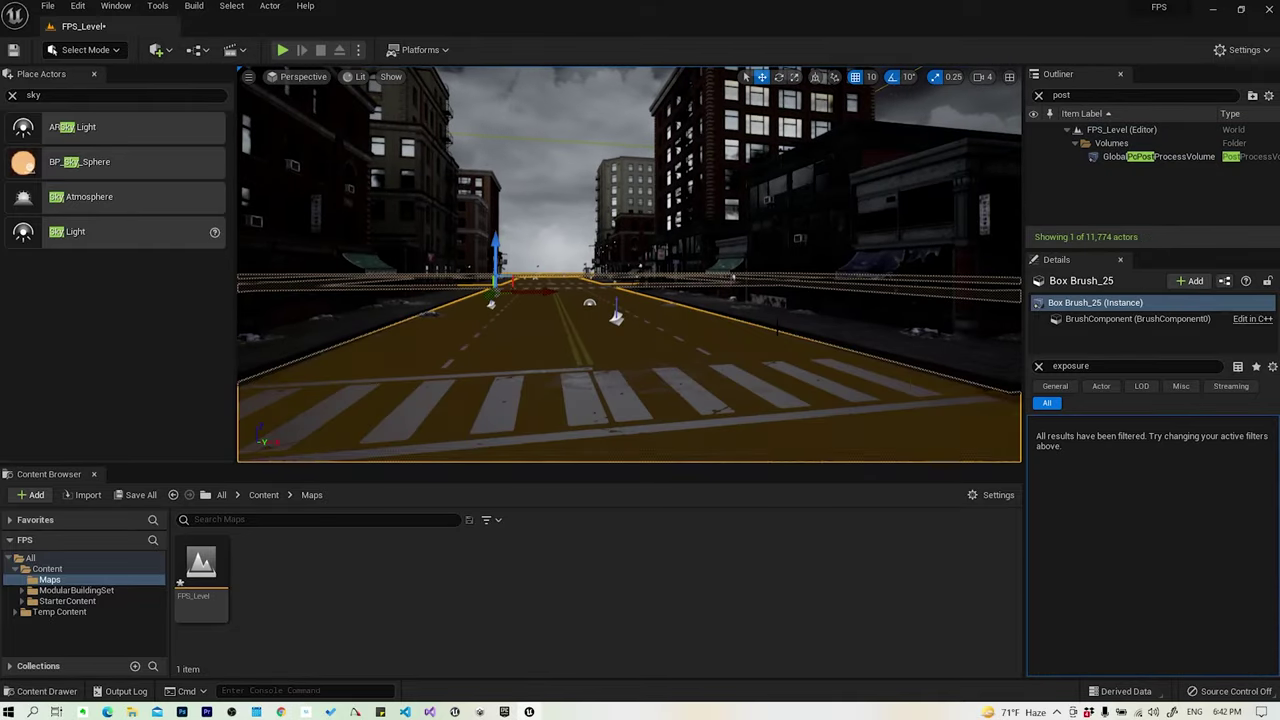
{"action": "key", "text": "Escape"}
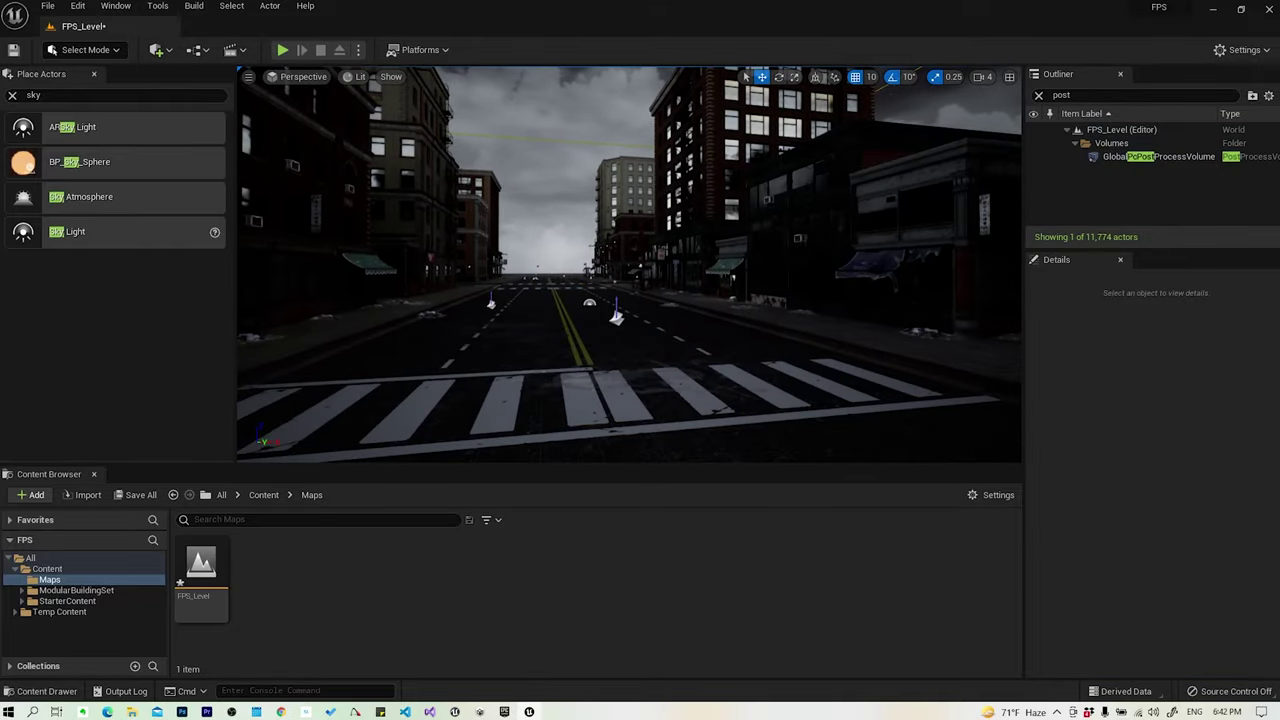
{"action": "right_click_drag", "start_coordinate": [640, 290], "coordinate": [640, 290]}
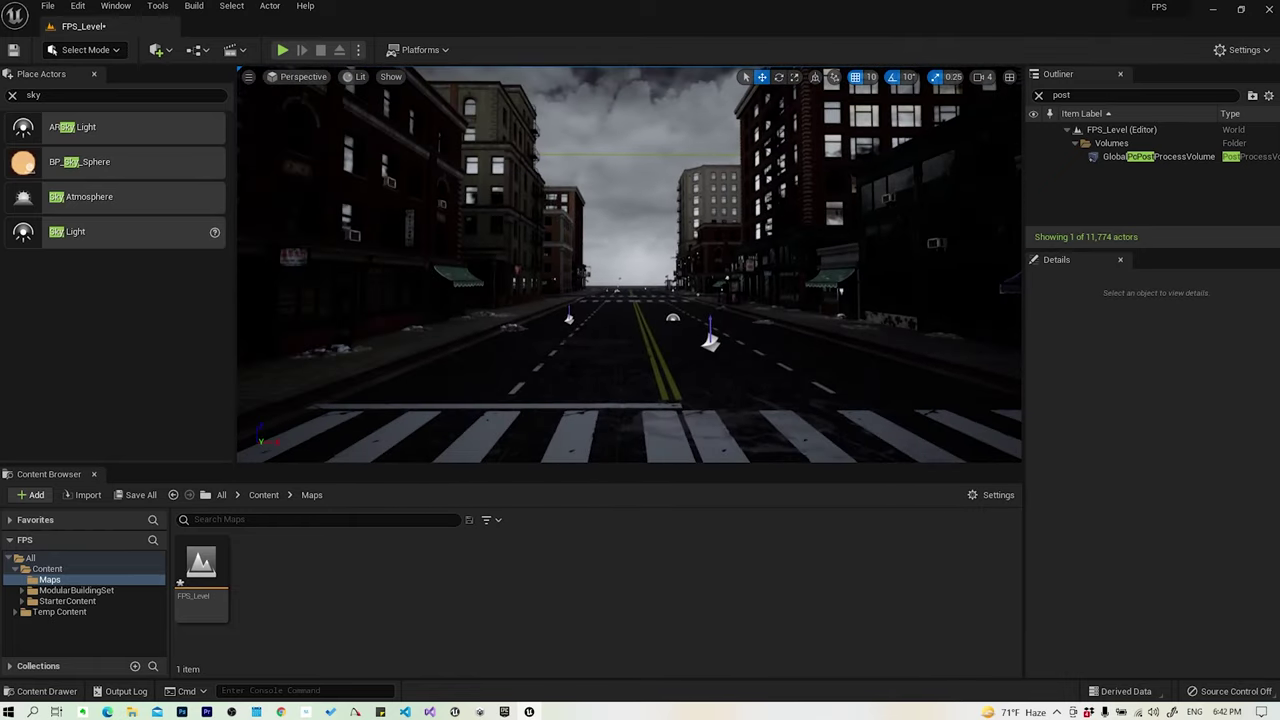
{"action": "left_click", "coordinate": [1156, 157]}
{"action": "type", "text": "exposure"}
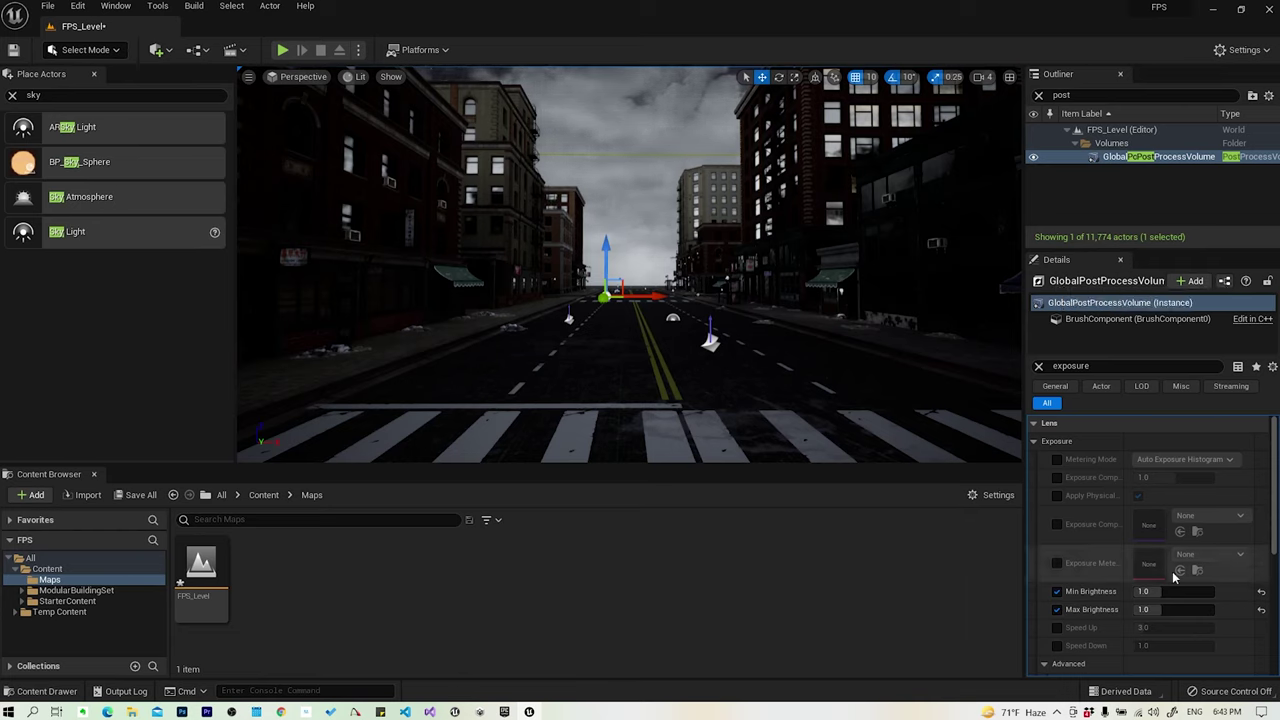
{"action": "scroll", "coordinate": [1161, 595], "scroll_direction": "down", "scroll_amount": 2}
{"action": "scroll", "coordinate": [1161, 598], "scroll_direction": "up", "scroll_amount": 2}
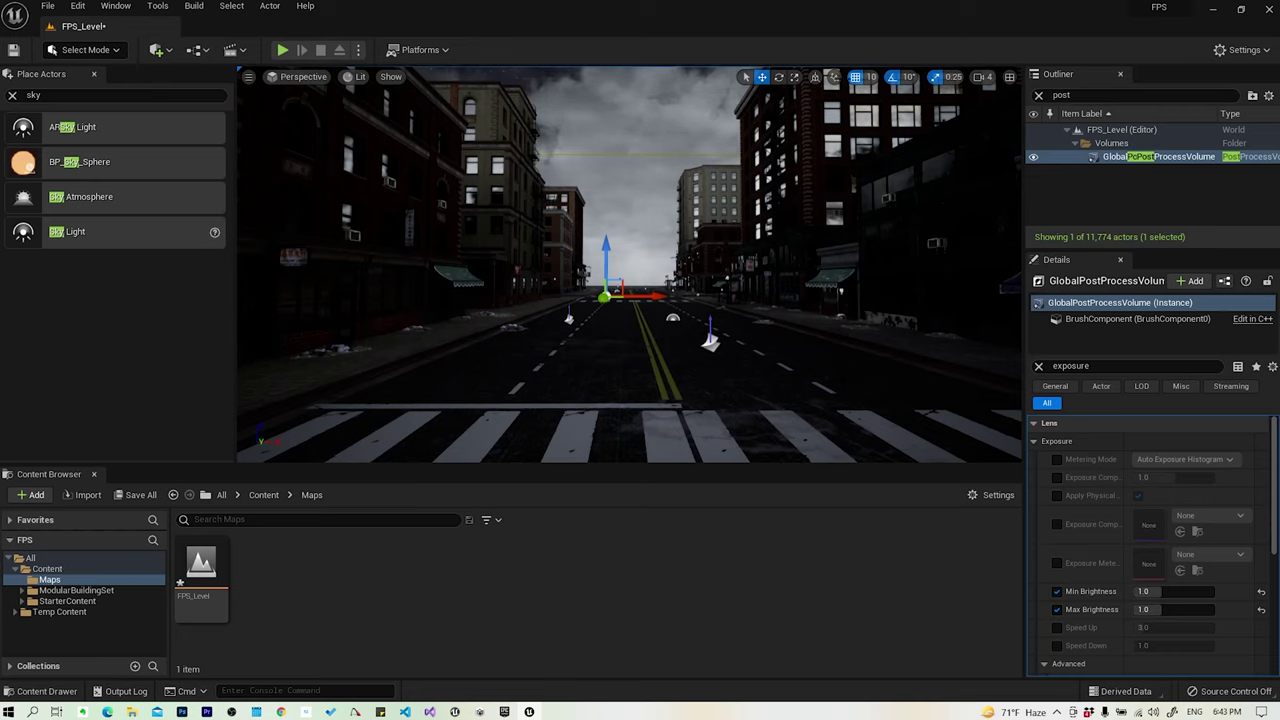
{"action": "left_click", "coordinate": [1038, 95]}
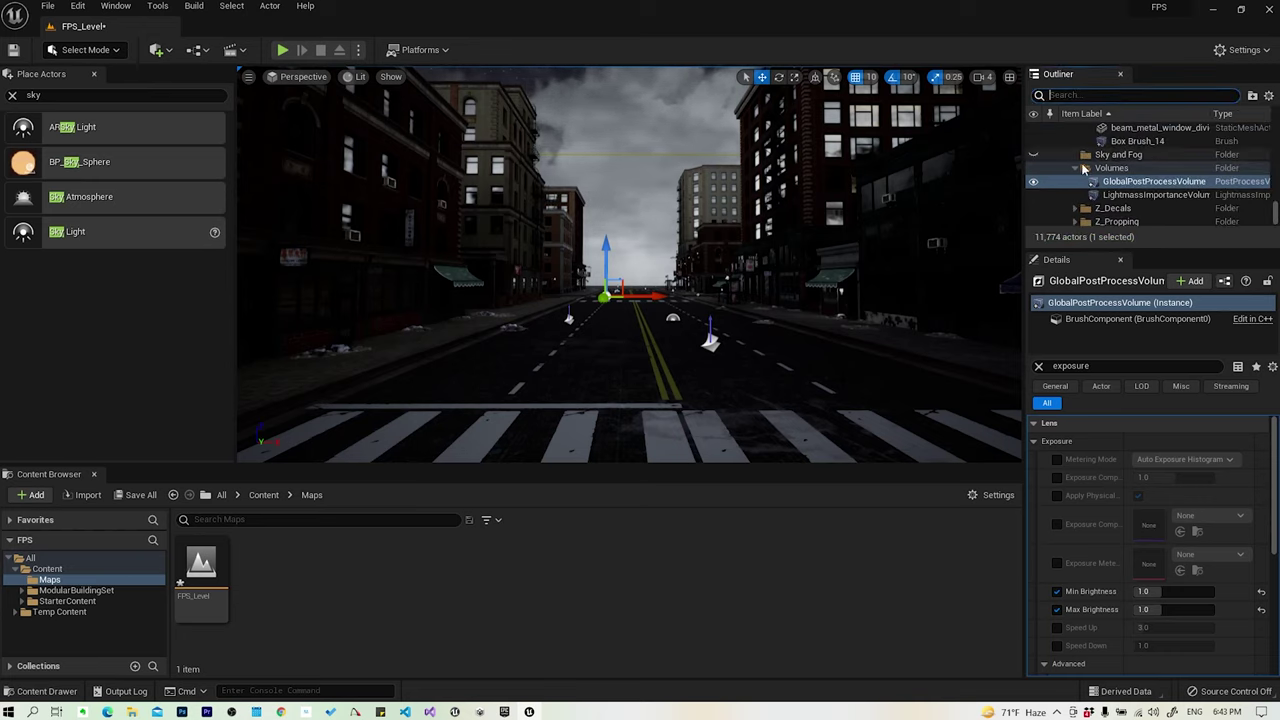
Select and focus the DirectionalLight, then rotate it to a low angle
{"action": "left_click", "coordinate": [1075, 168]}
{"action": "left_click", "coordinate": [1115, 208]}
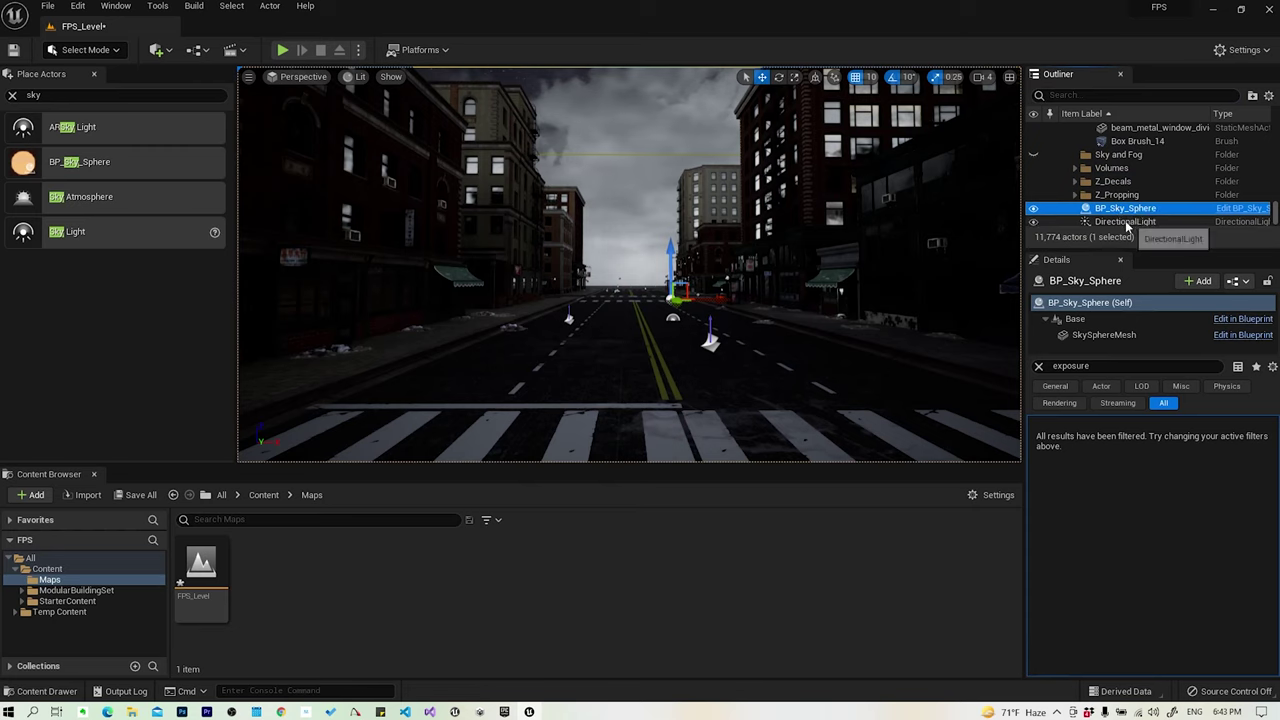
{"action": "left_click", "coordinate": [1125, 221]}
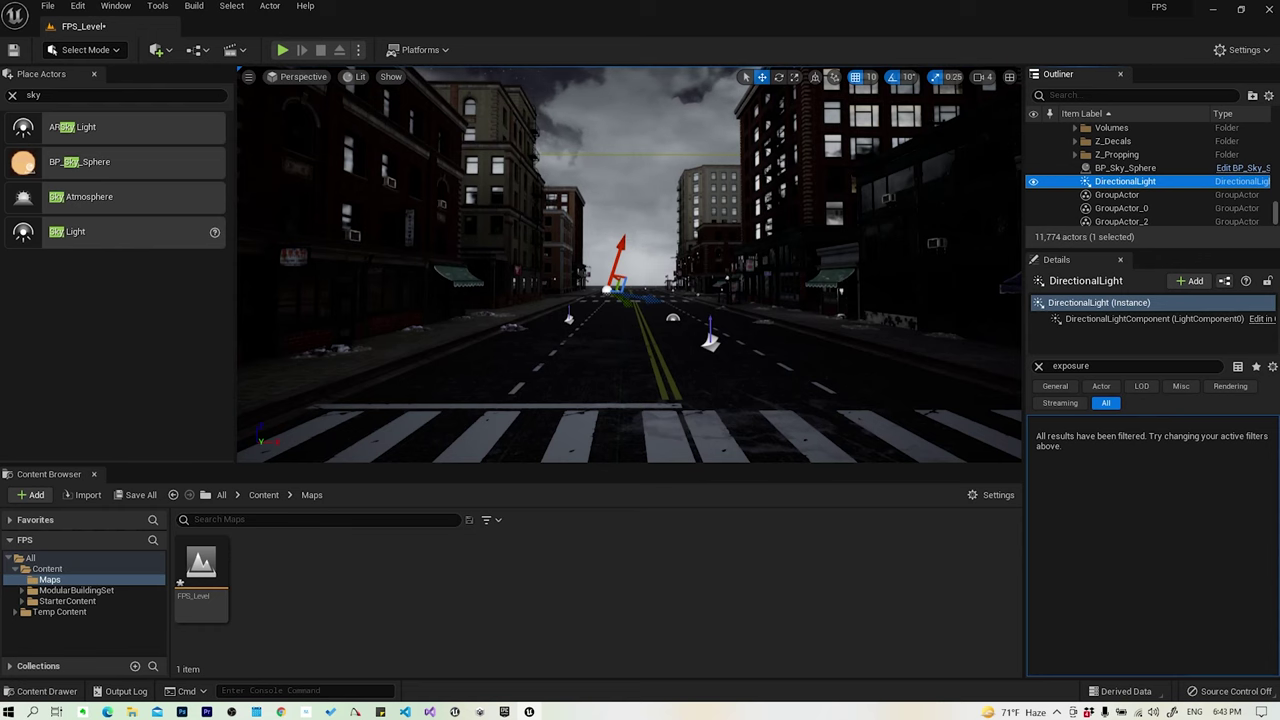
{"action": "key", "text": "f"}
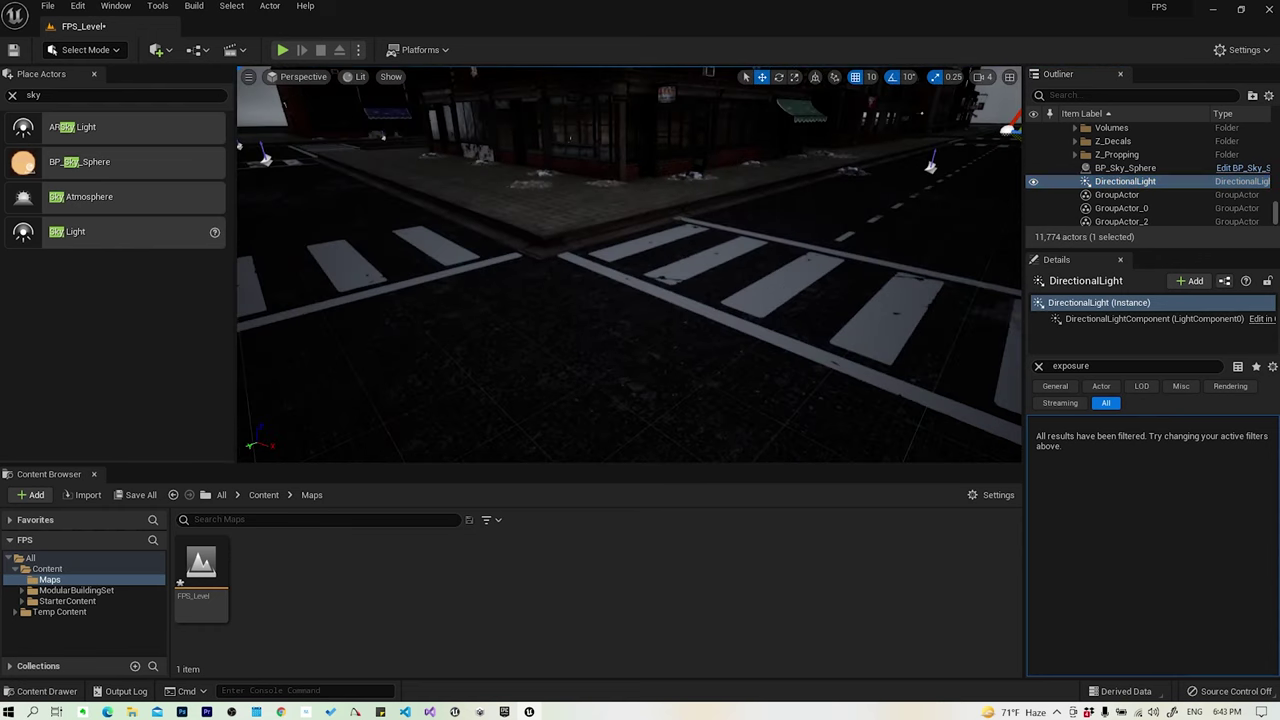
{"action": "key", "text": "ctrl+l"}
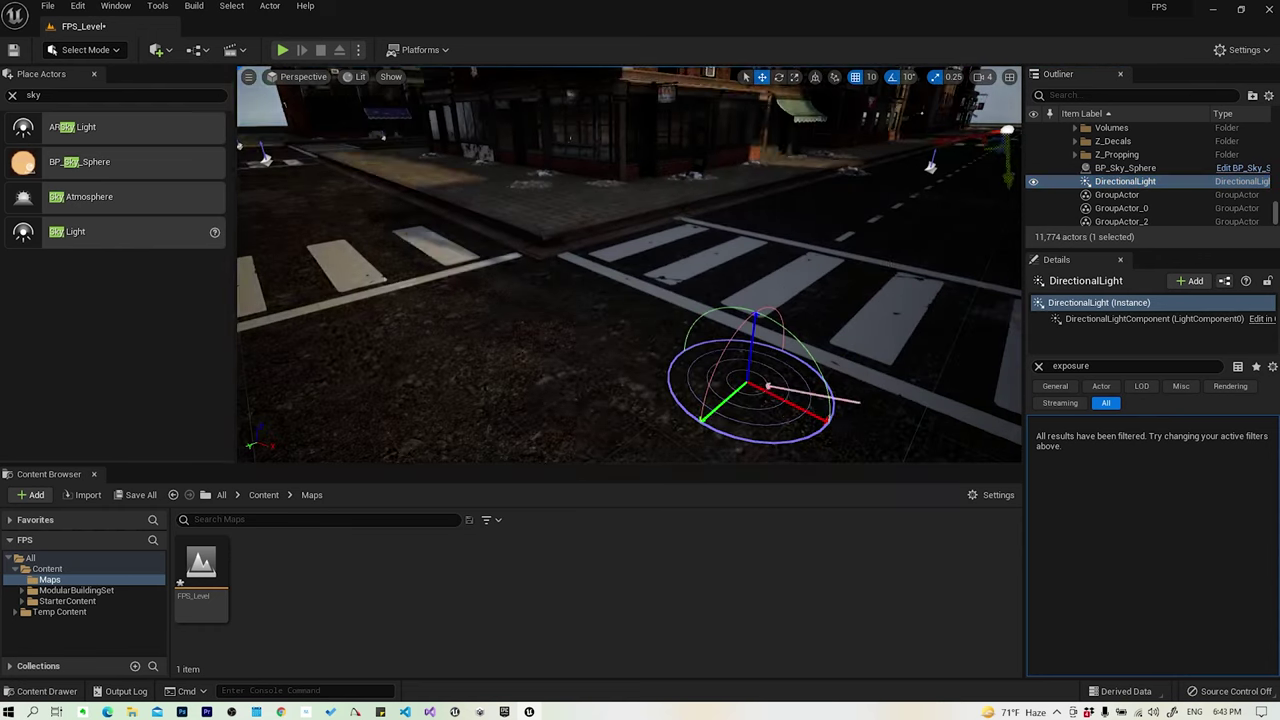
{"action": "key", "text": "ctrl+l"}
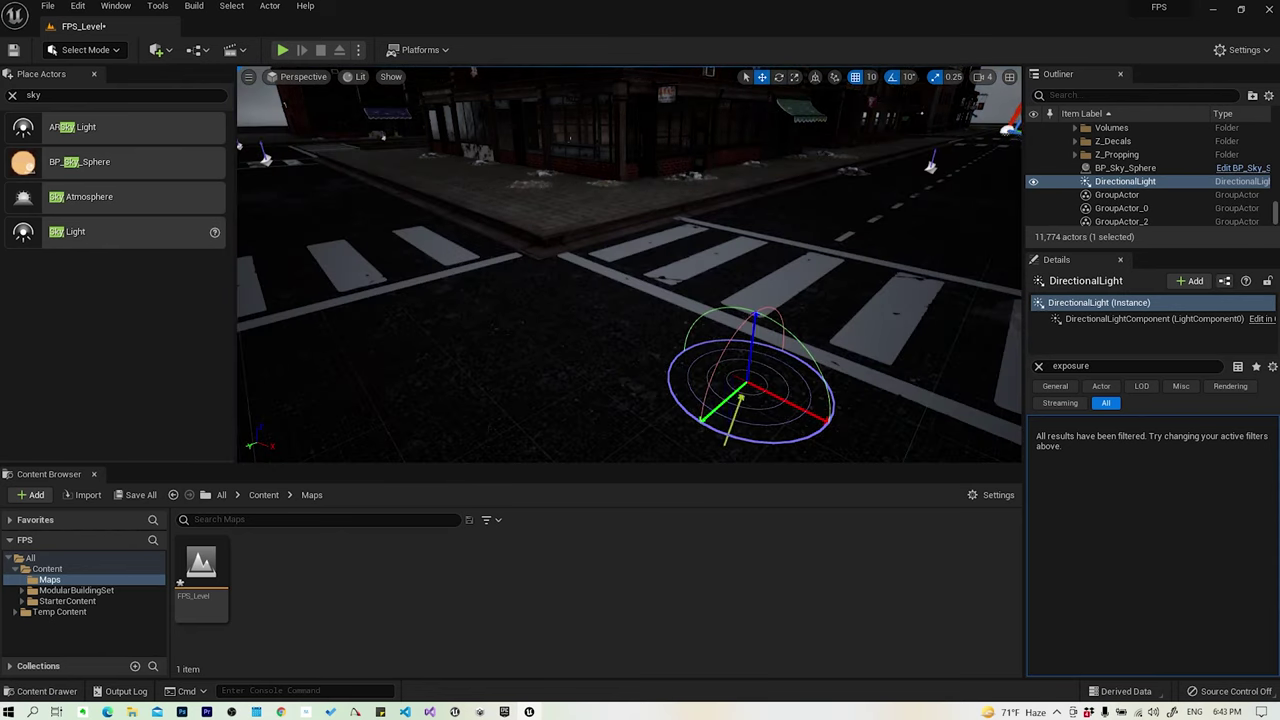
{"action": "mouse_move", "coordinate": [630, 265]}
{"action": "left_mouse_down", "text": "alt"}
{"action": "mouse_move", "coordinate": [700, 275]}
{"action": "mouse_move", "coordinate": [843, 249]}
{"action": "left_mouse_up", "text": "alt"}
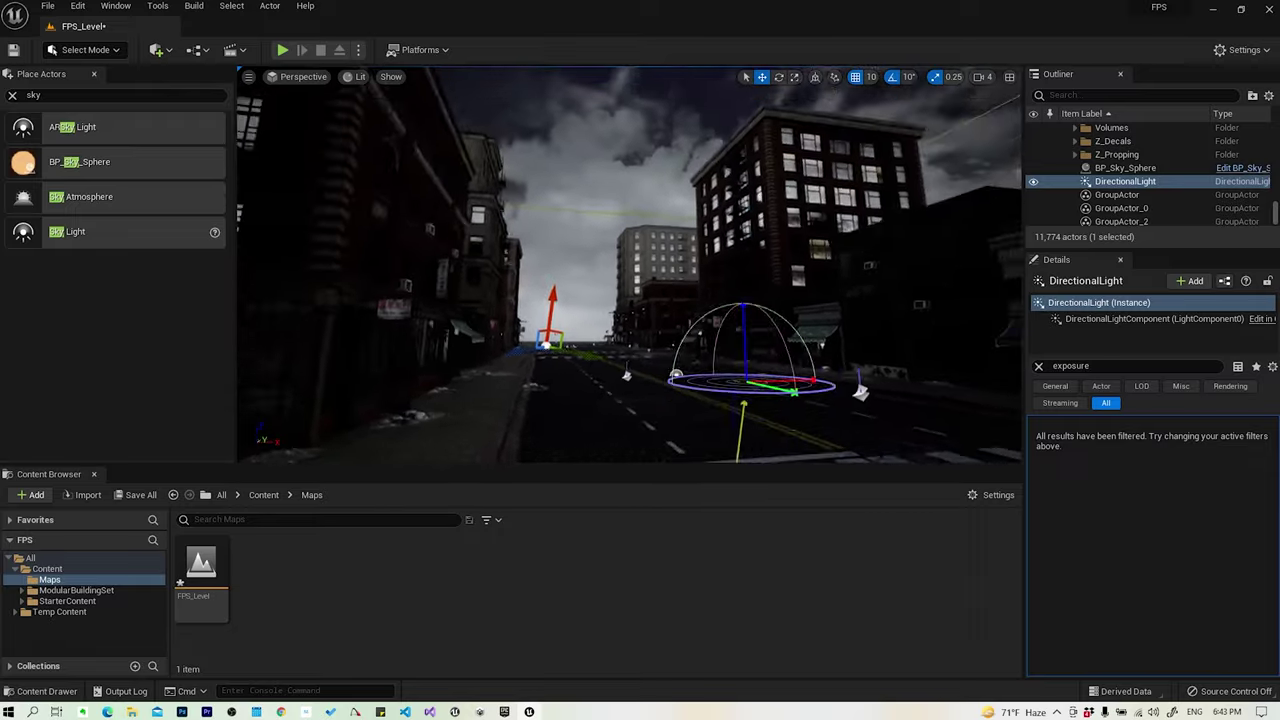
{"action": "right_click", "coordinate": [843, 249]}
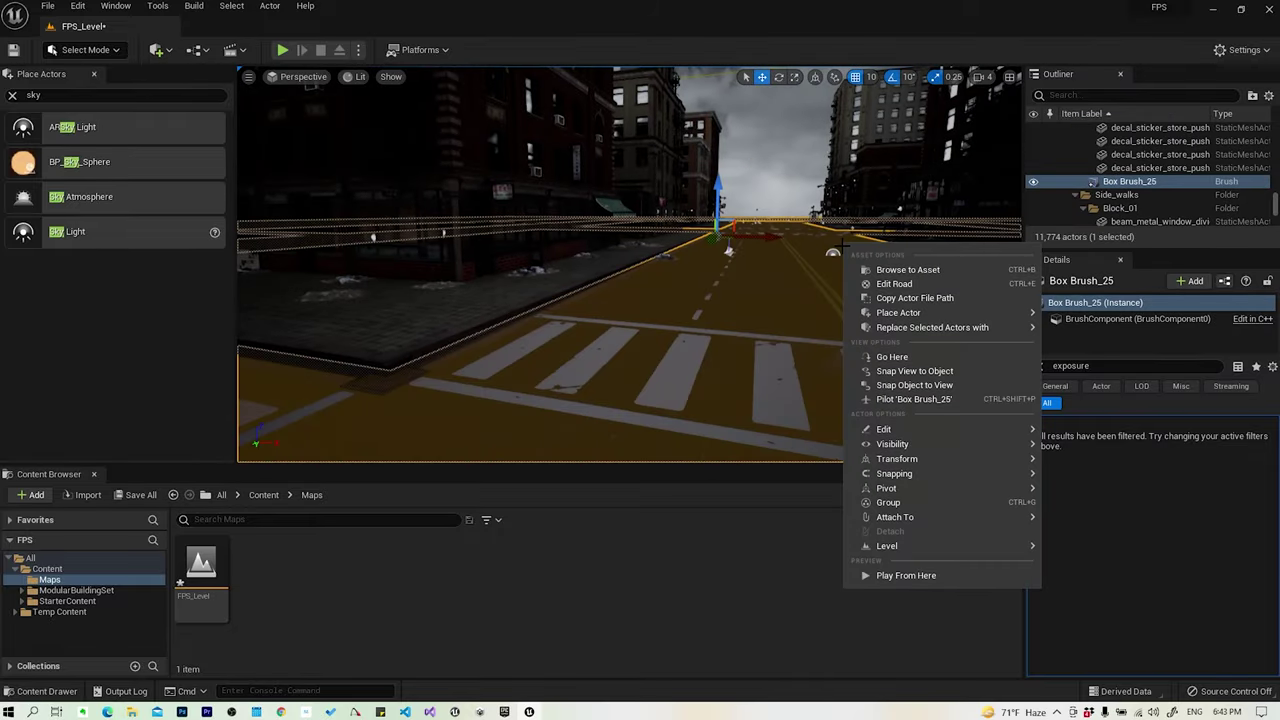
{"action": "key", "text": "Escape"}
{"action": "key", "text": "Escape"}
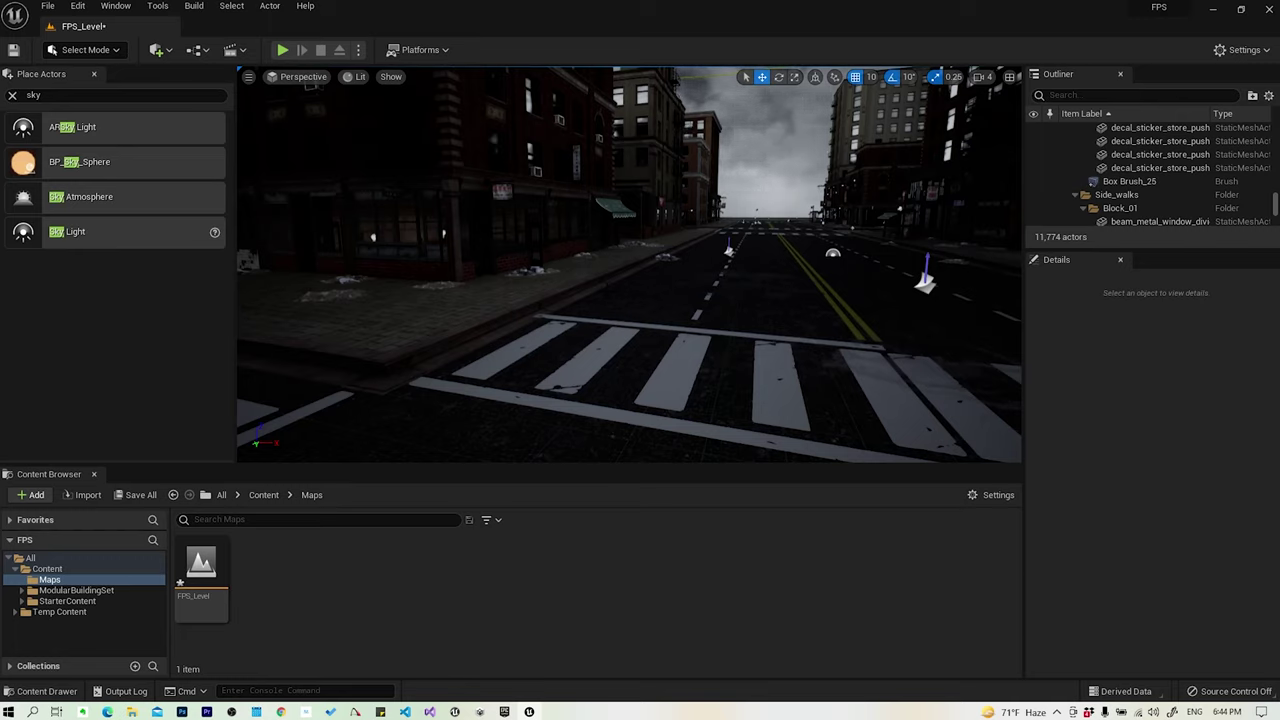
{"action": "mouse_move", "coordinate": [629, 263]}
{"action": "right_mouse_down"}
{"action": "mouse_move", "coordinate": [540, 263]}
{"action": "mouse_move", "coordinate": [610, 263]}
{"action": "right_mouse_up"}
{"action": "right_click", "coordinate": [762, 226]}
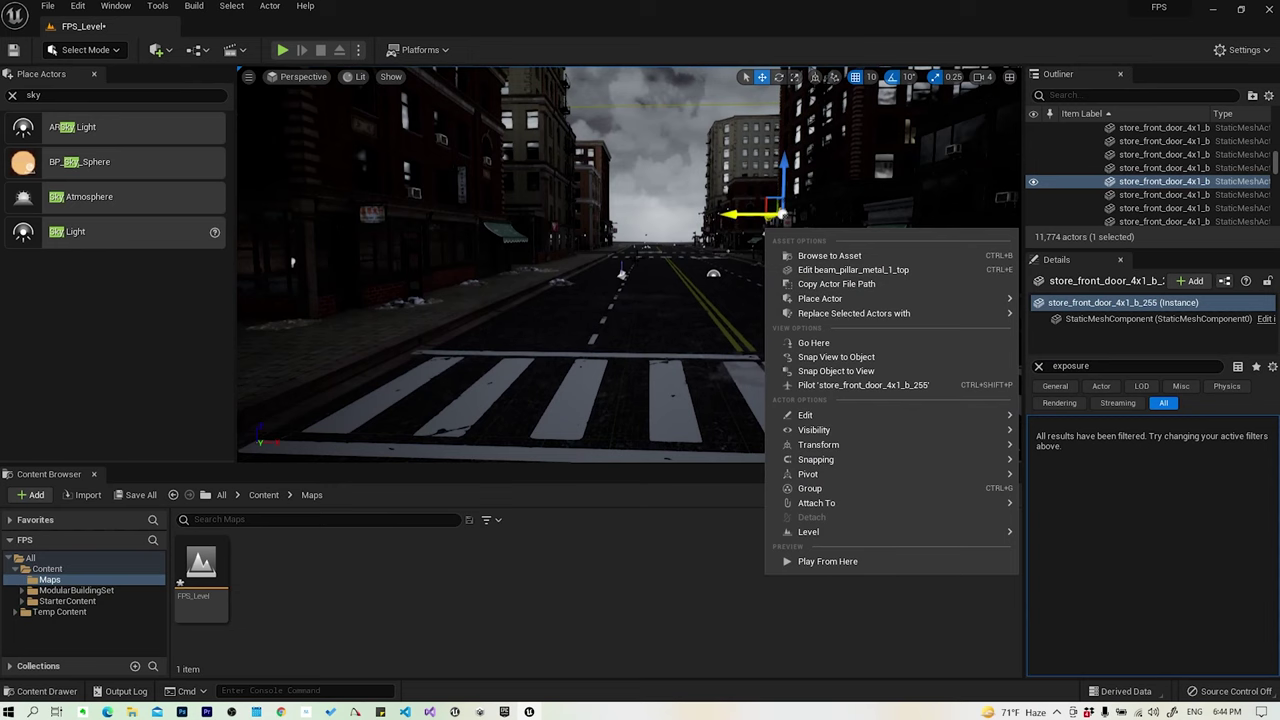
{"action": "left_click", "coordinate": [654, 252]}
{"action": "key", "text": "Escape"}
{"action": "mouse_move", "coordinate": [654, 252]}
{"action": "right_mouse_down"}
{"action": "mouse_move", "coordinate": [600, 252]}
{"action": "mouse_move", "coordinate": [682, 252]}
{"action": "right_mouse_up"}
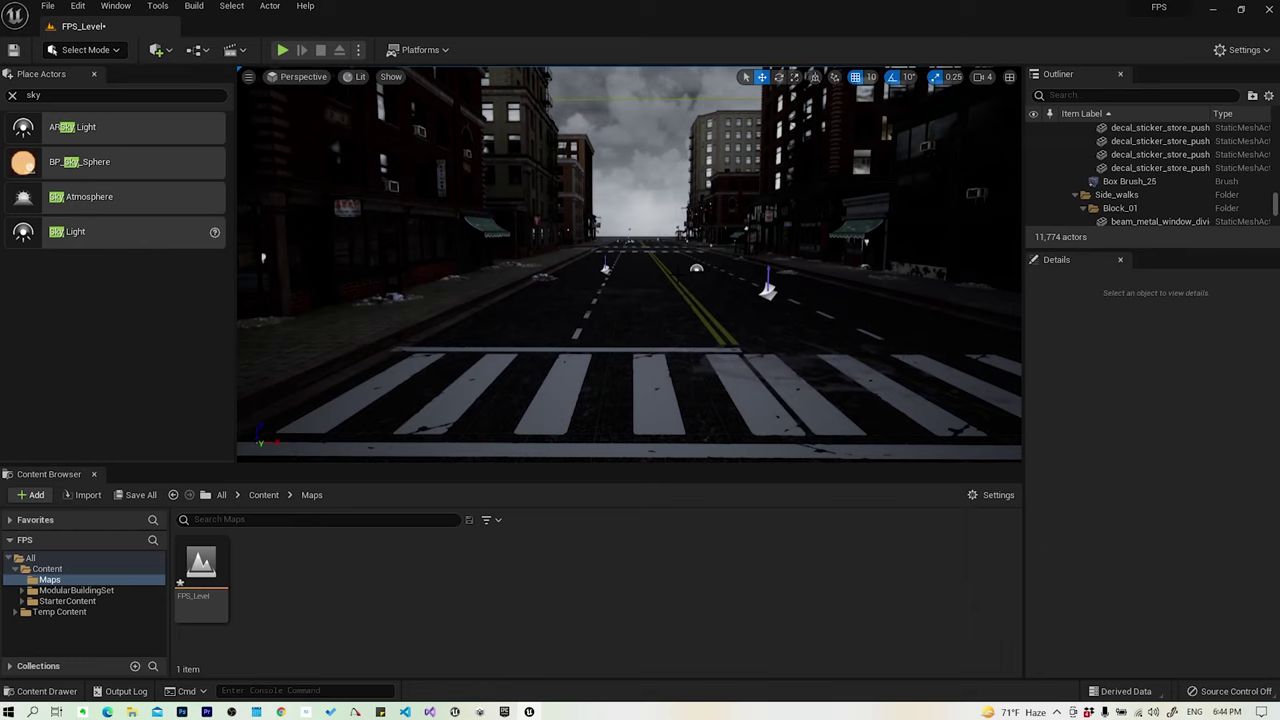